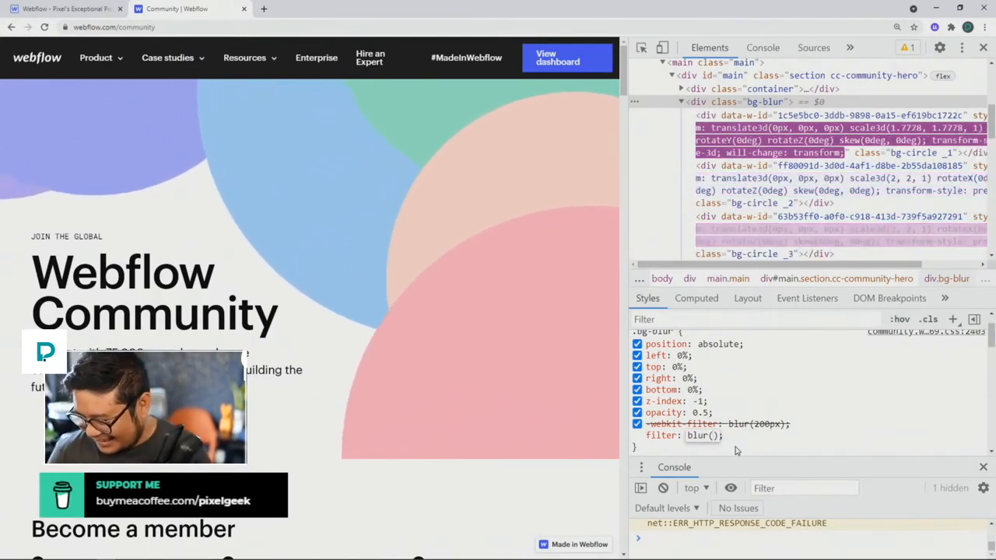
# Set the bg-blur element's filter to blur(200px) in the inspected styles and close the Community page.
pyautogui.write('200px')
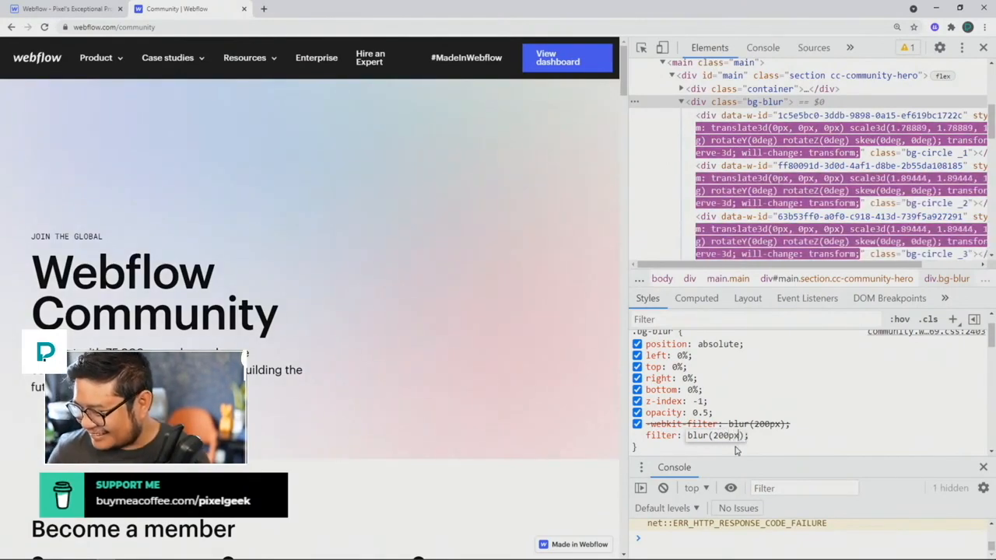
pyautogui.click(825, 435)
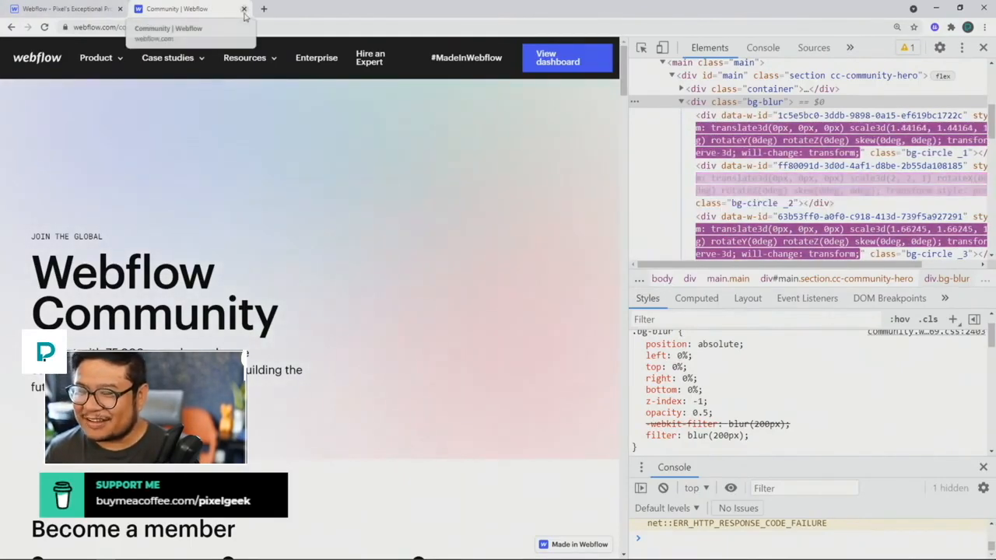
pyautogui.click(244, 10)
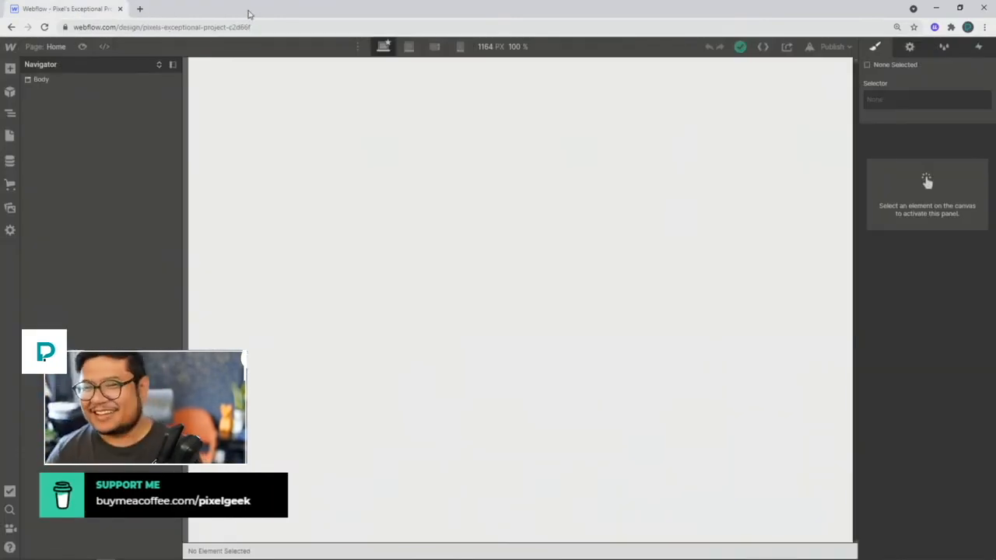
# Add the prebuilt Hero layout to the empty page body.
pyautogui.click(284, 168)
pyautogui.press('d')
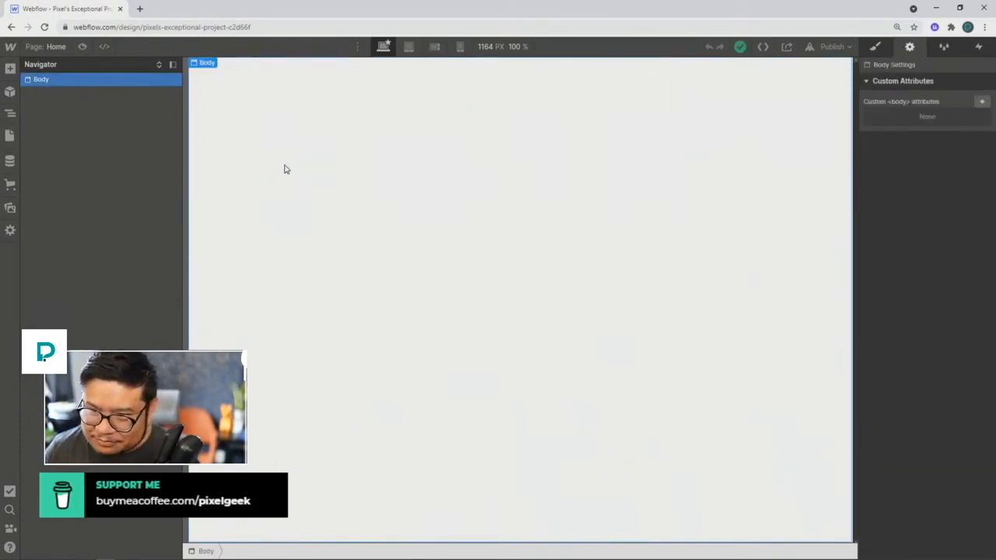
pyautogui.click(14, 71)
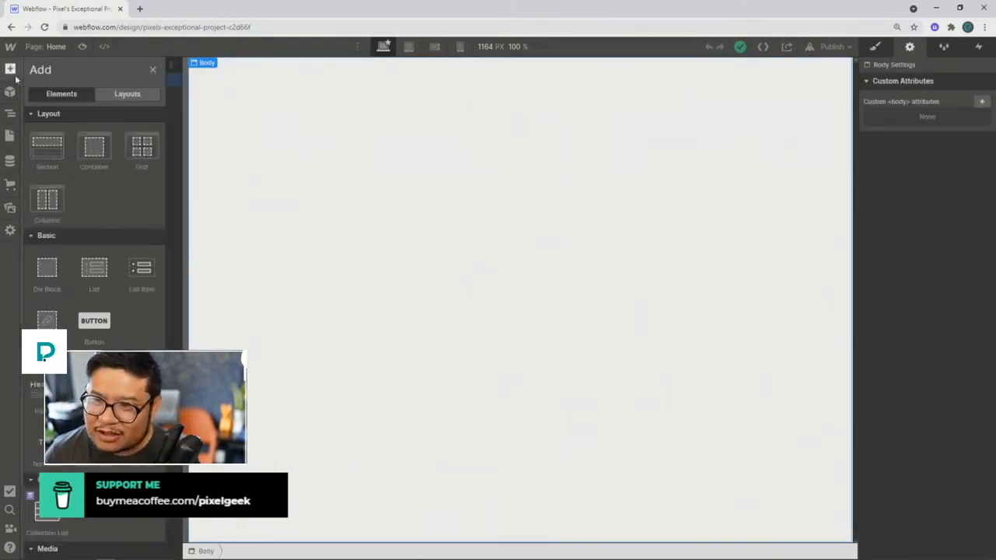
pyautogui.click(126, 94)
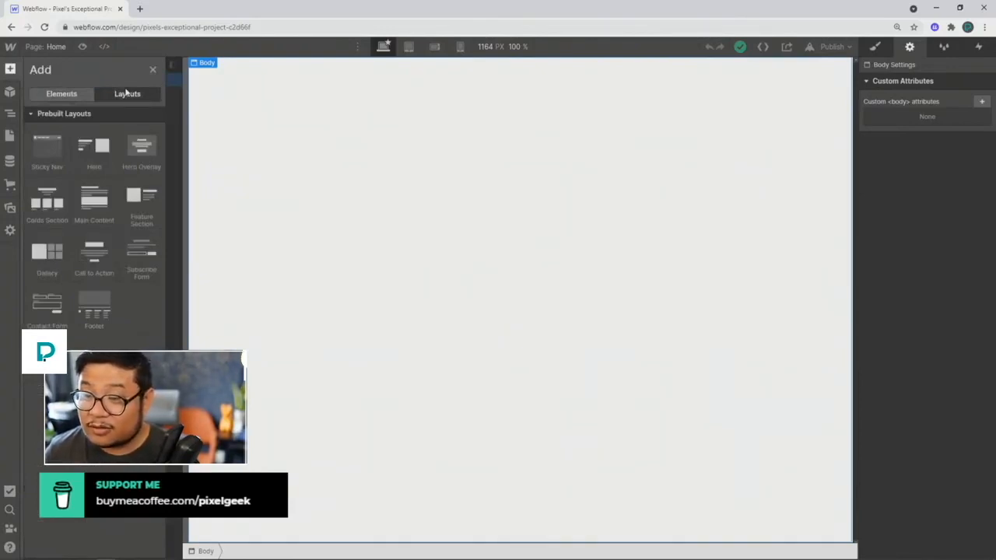
pyautogui.moveTo(132, 161)
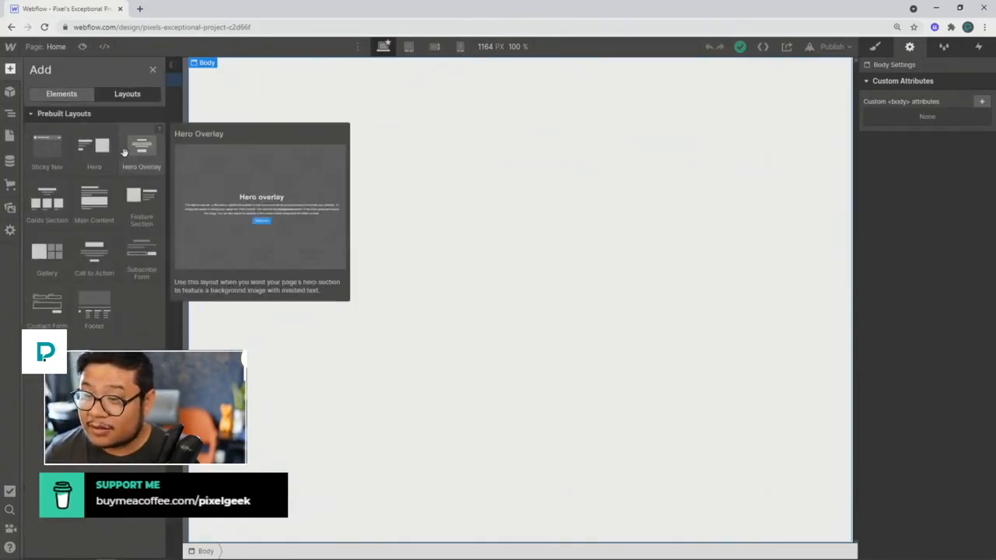
pyautogui.moveTo(91, 152)
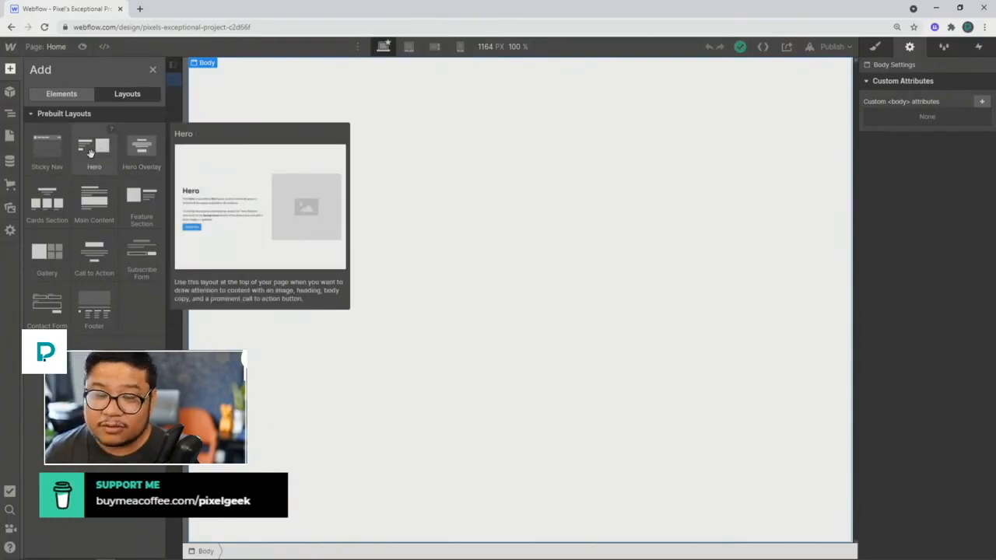
pyautogui.moveTo(90, 153); pyautogui.dragTo(457, 187)
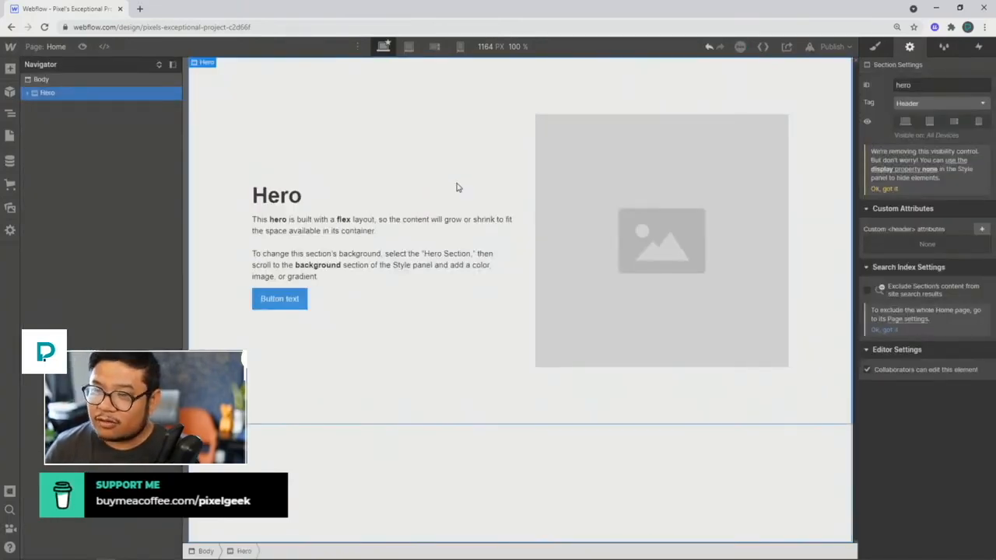
# Examine the Hero section's element hierarchy, including the Flex Container, its Div Block and the Hero Image Mask.
pyautogui.click(881, 46)
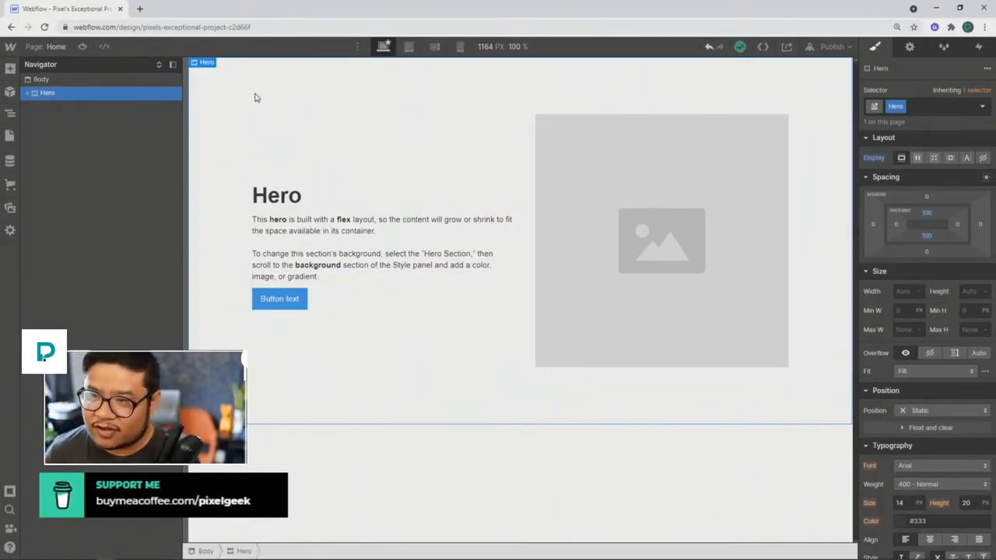
pyautogui.click(159, 64)
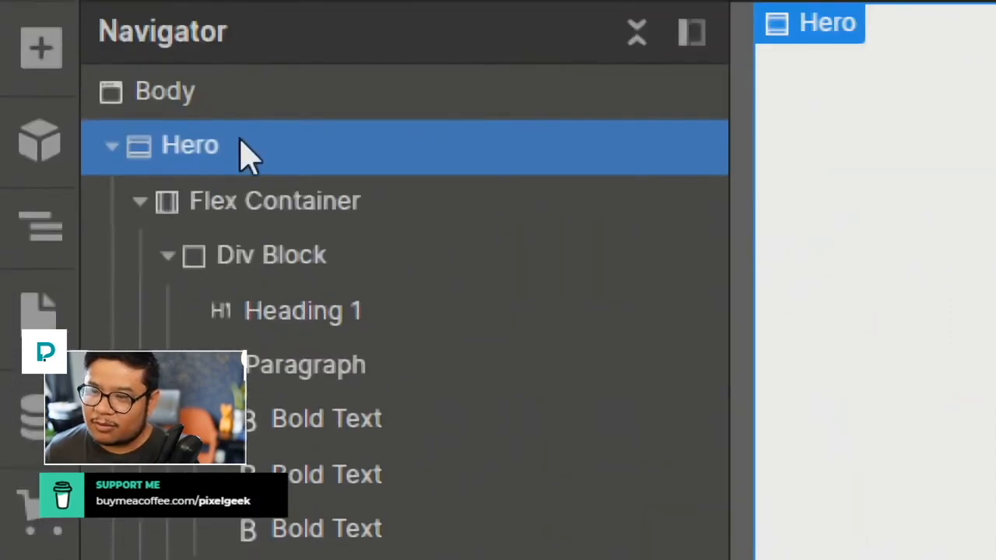
pyautogui.click(269, 203)
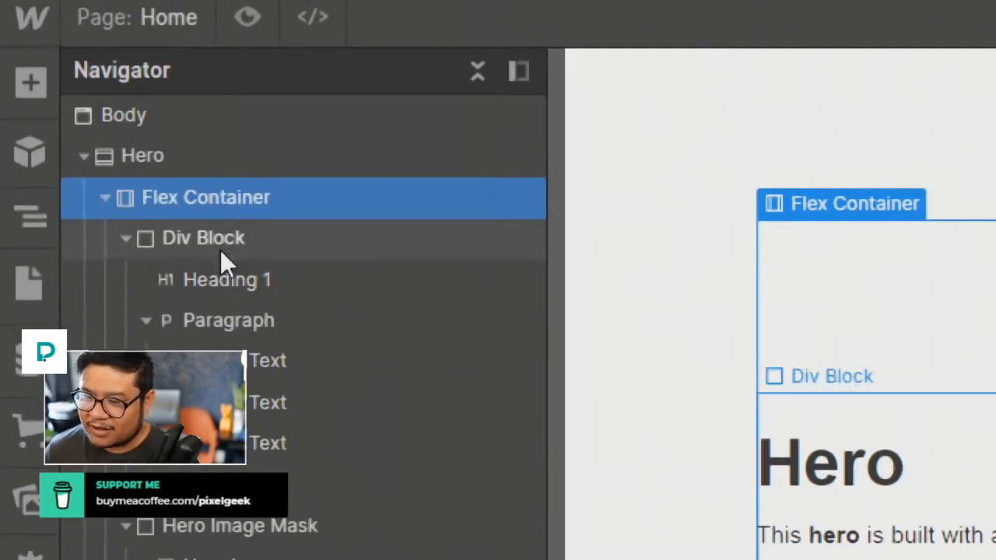
pyautogui.click(125, 239)
pyautogui.click(125, 280)
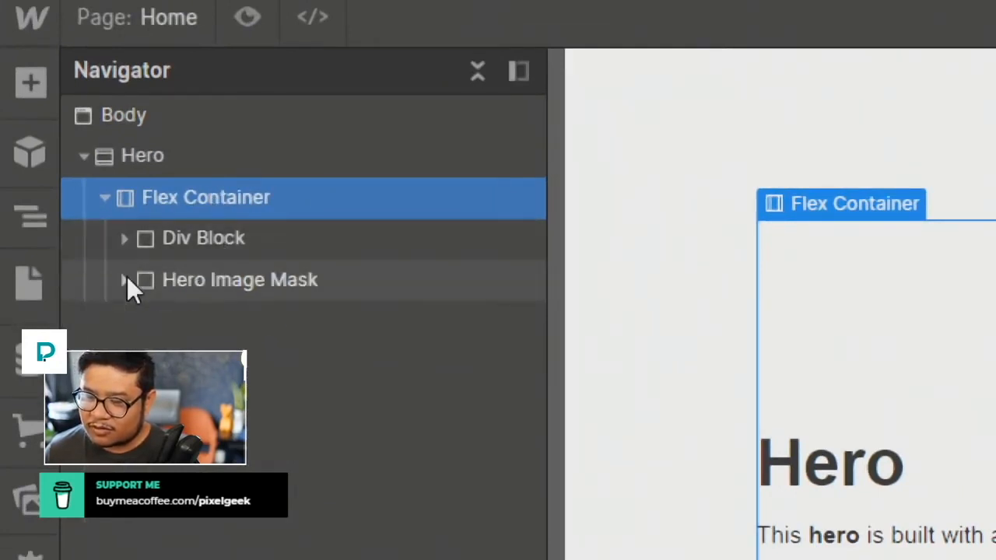
pyautogui.click(187, 236)
pyautogui.click(193, 286)
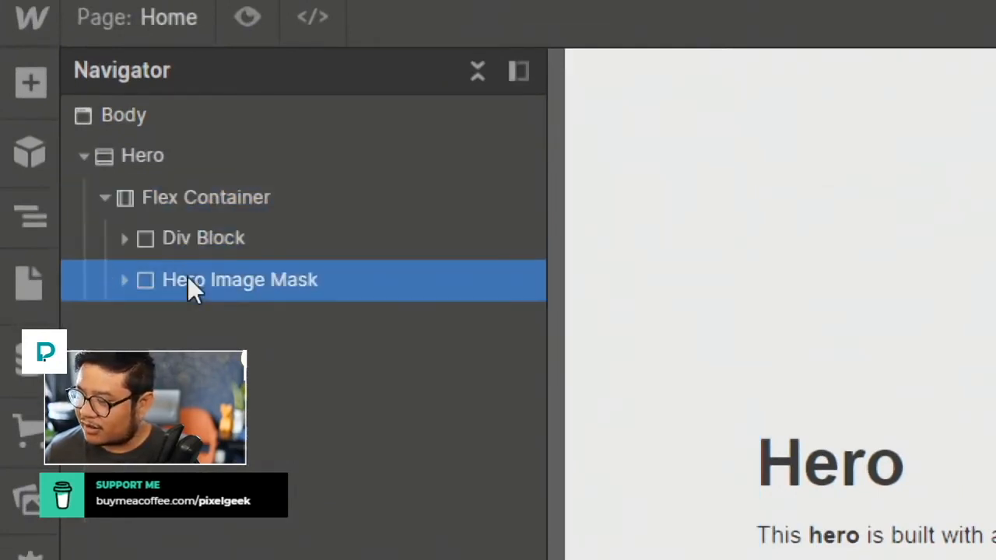
pyautogui.click(173, 235)
pyautogui.click(125, 239)
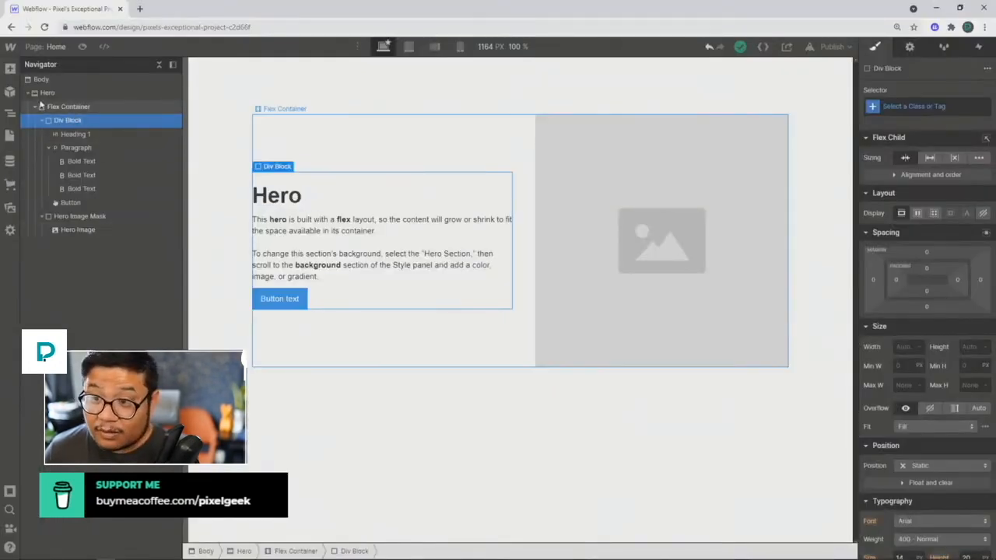
# Collapse the Flex Container and set the Hero section's position to Relative.
pyautogui.click(35, 107)
pyautogui.click(233, 154)
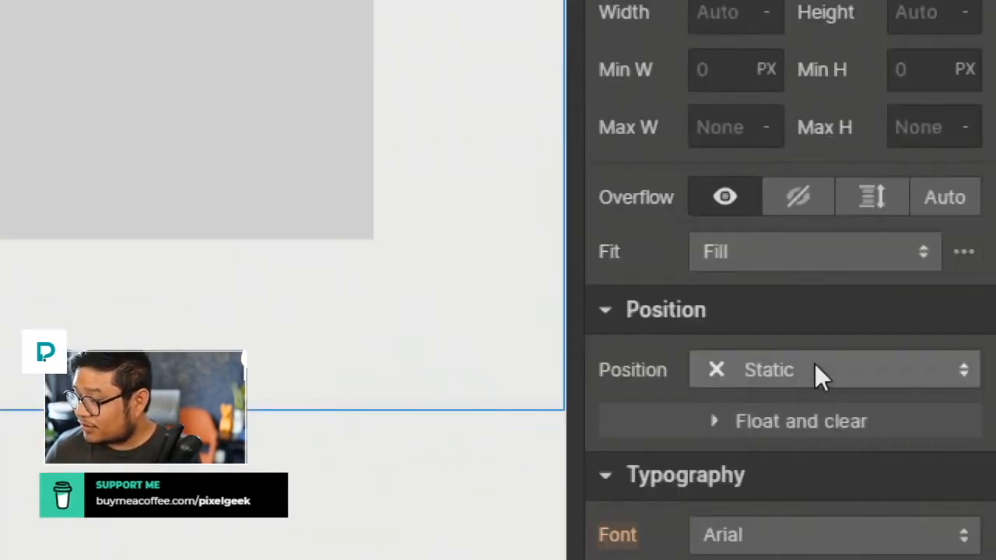
pyautogui.click(937, 411)
pyautogui.click(782, 410)
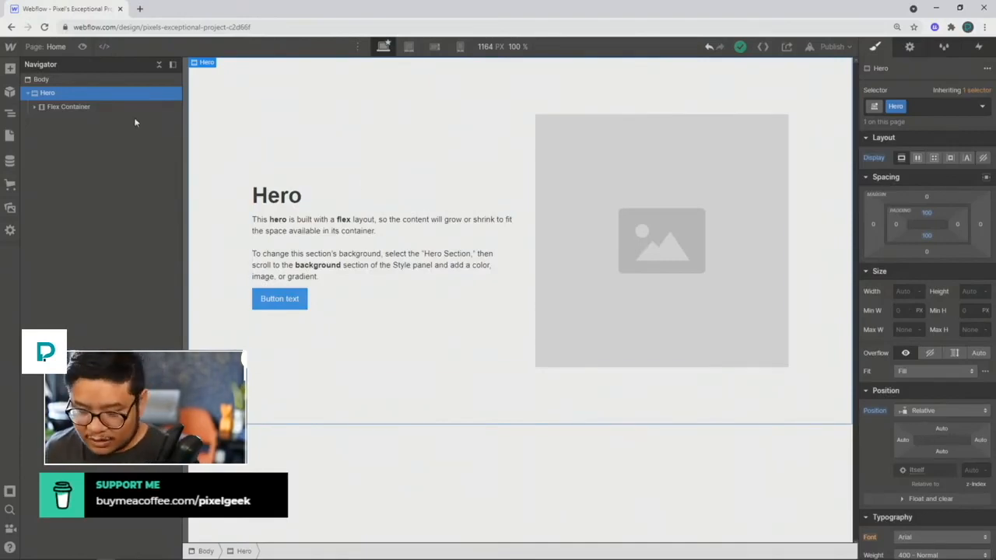
# Add a Div Block inside the Hero section and give it the new class "bg blur".
pyautogui.hotkey('ctrl', 'k')
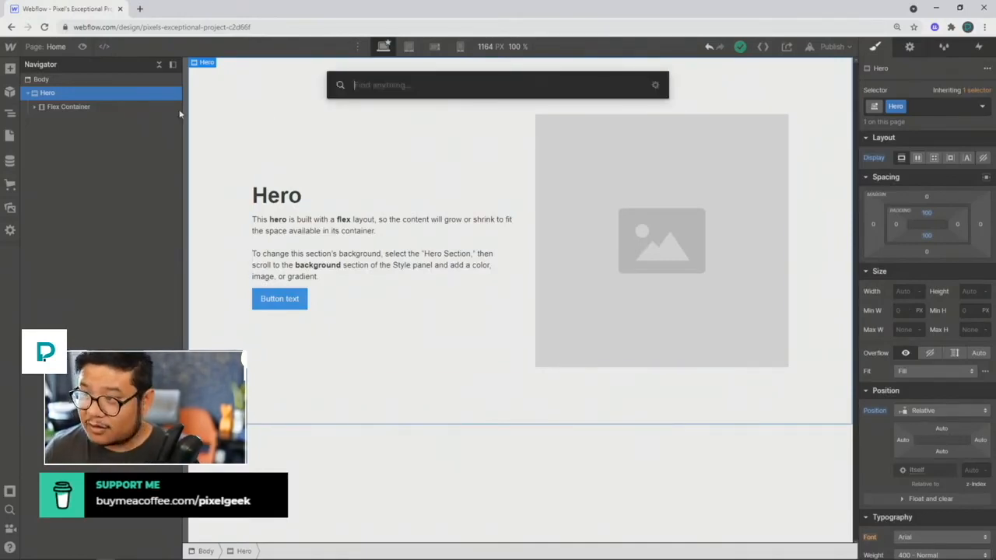
pyautogui.write('d')
pyautogui.press('Return')
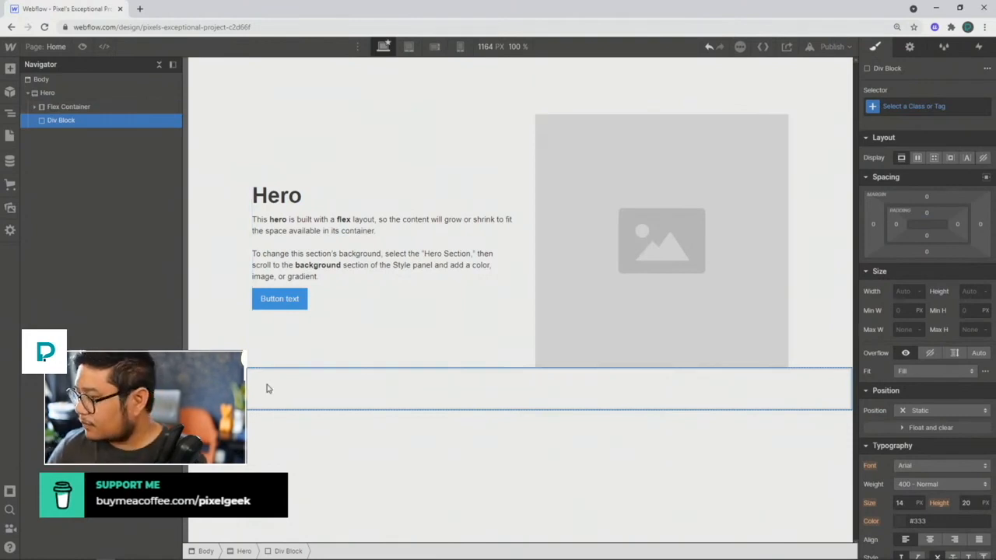
pyautogui.click(924, 105)
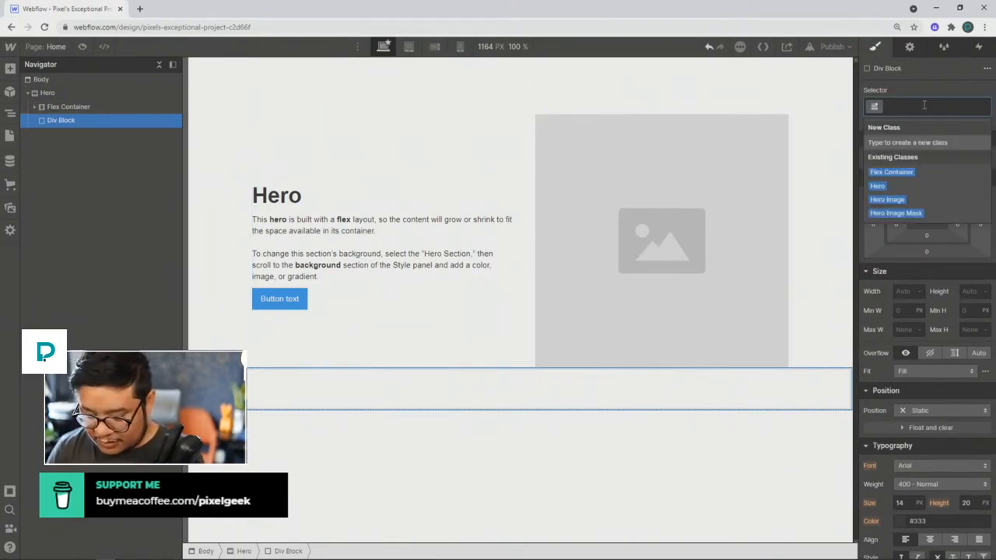
pyautogui.write('bg blur')
pyautogui.press('Return')
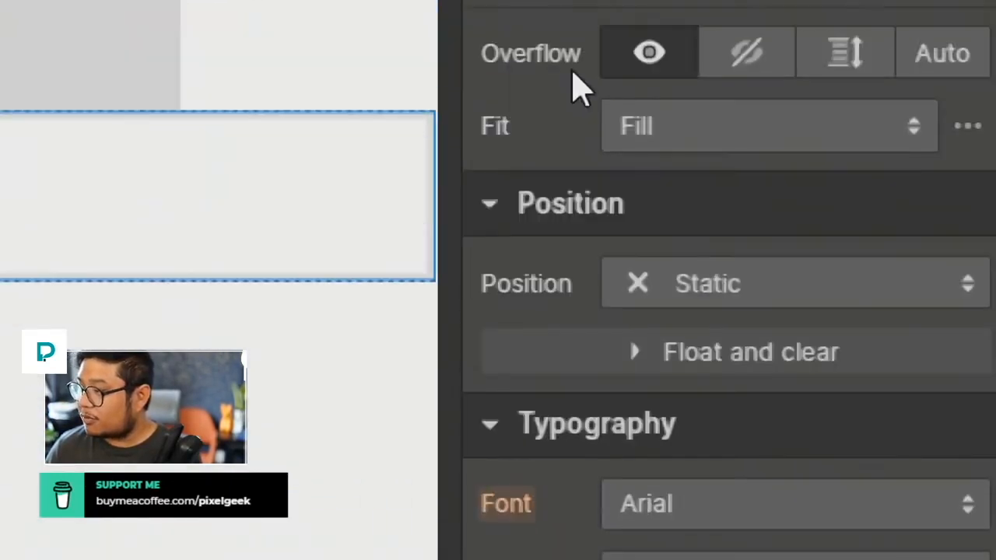
# Set the bg blur div's position to Absolute, covering the full Hero section with 0% on all sides.
pyautogui.click(671, 233)
pyautogui.click(693, 406)
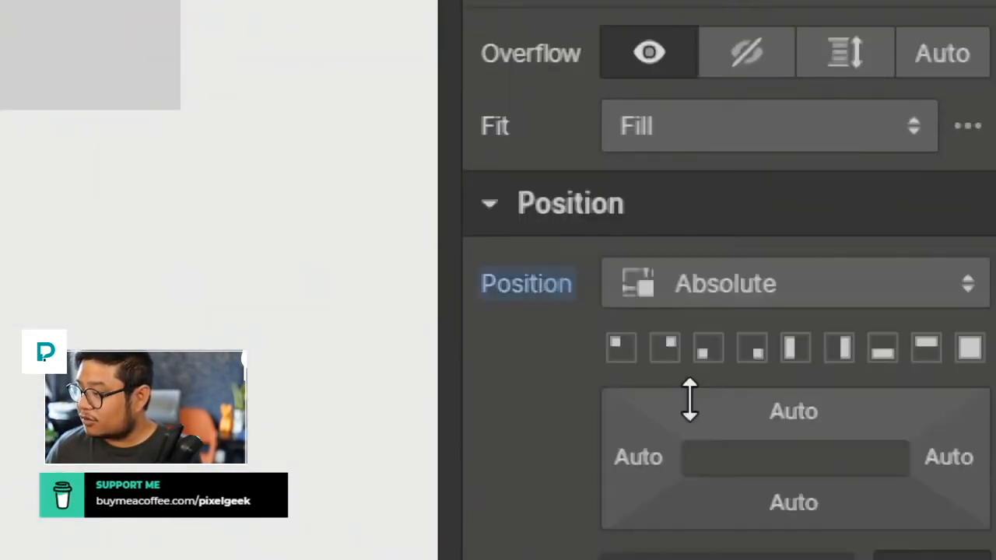
pyautogui.click(956, 348)
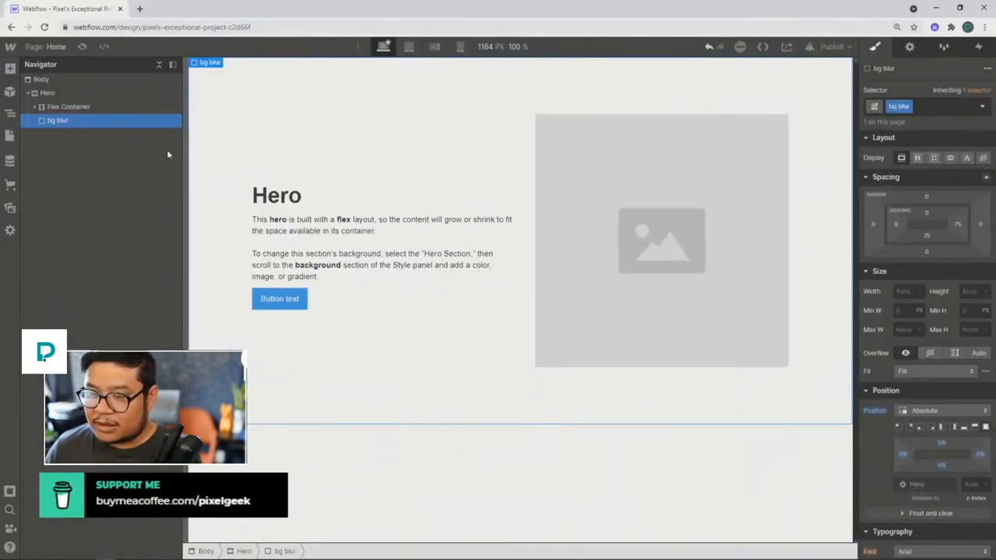
# Set the Flex Container's position to Relative with a z-index of 2.
pyautogui.click(87, 107)
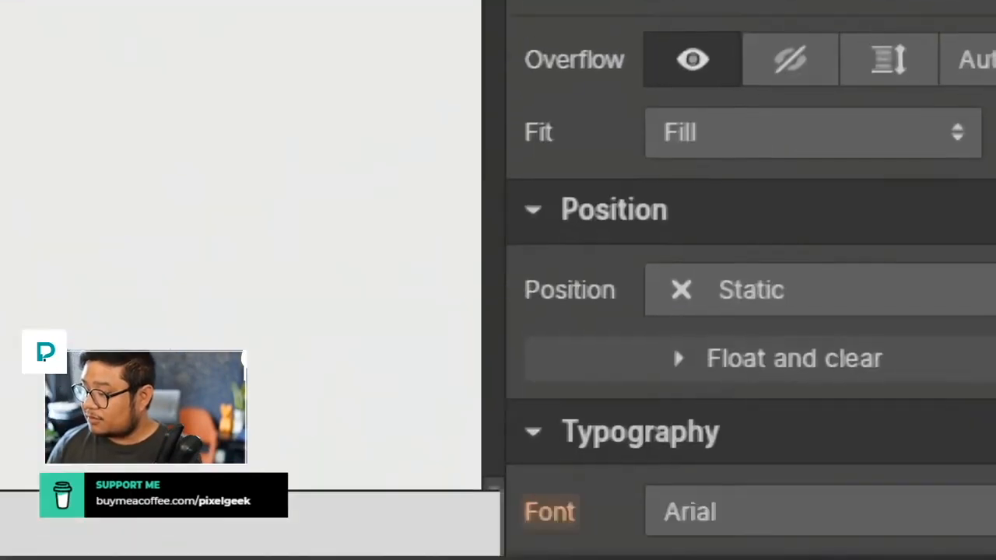
pyautogui.click(792, 268)
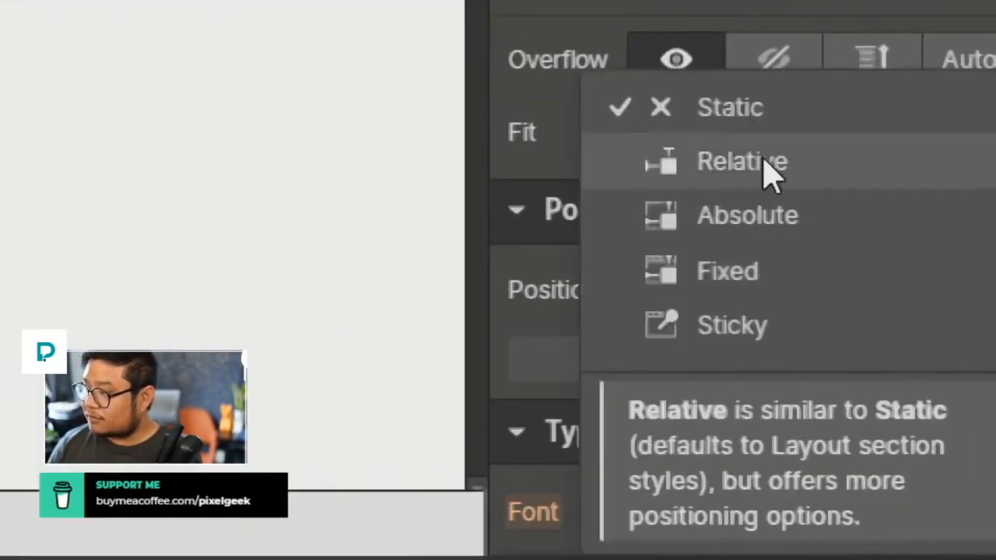
pyautogui.click(763, 160)
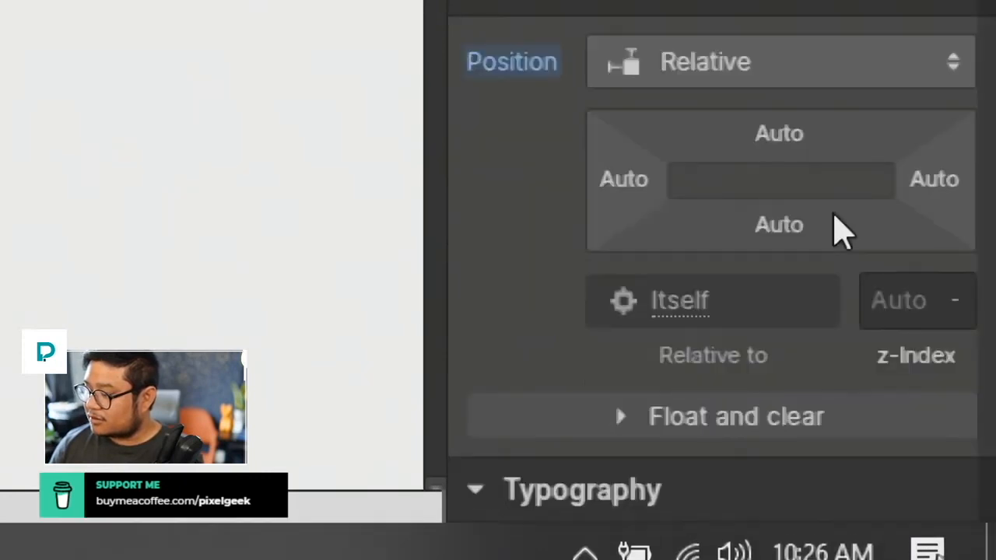
pyautogui.scroll(-3, 836, 222)
pyautogui.scroll(3, 833, 211)
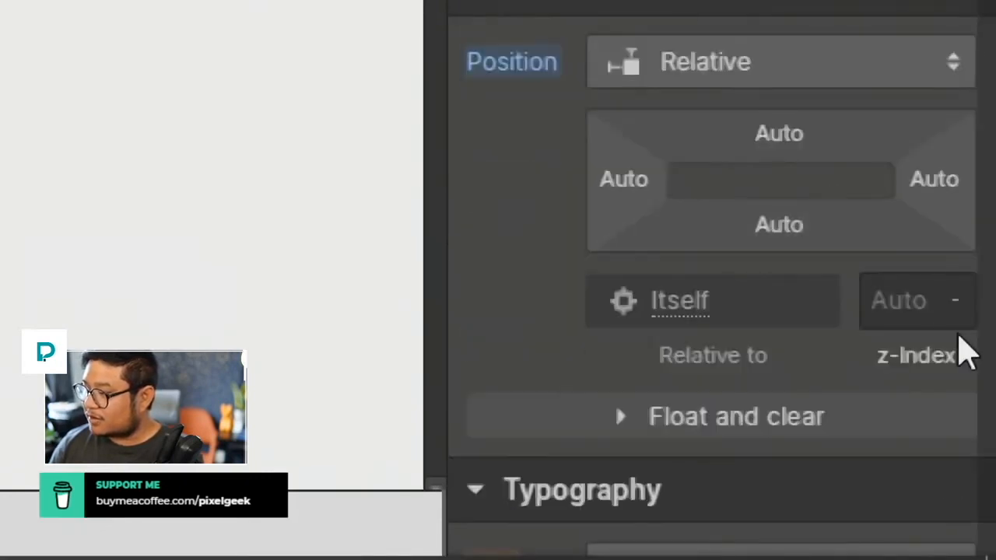
pyautogui.click(878, 300)
pyautogui.press('Up')
pyautogui.press('Up')
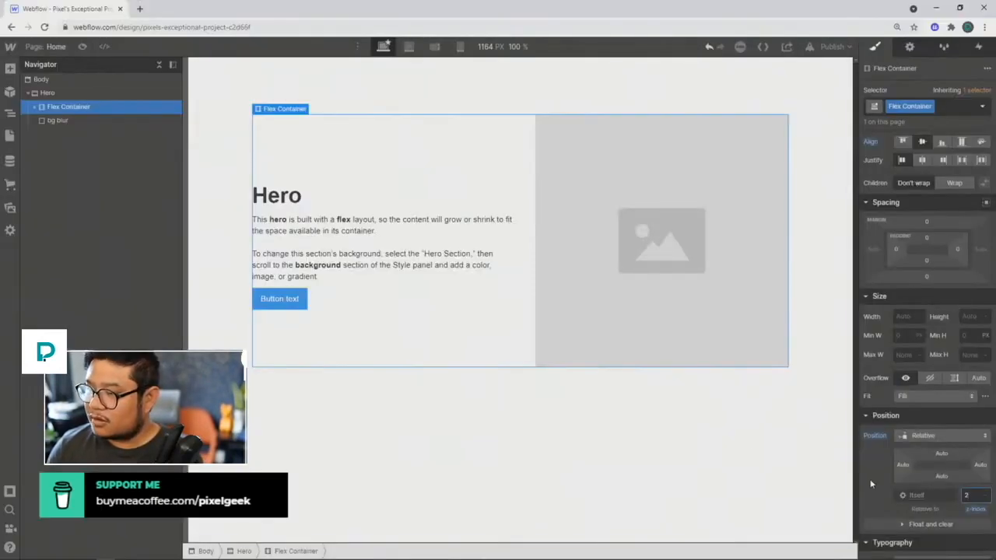
pyautogui.click(543, 460)
# Set the bg blur div's overflow to hidden.
pyautogui.click(69, 120)
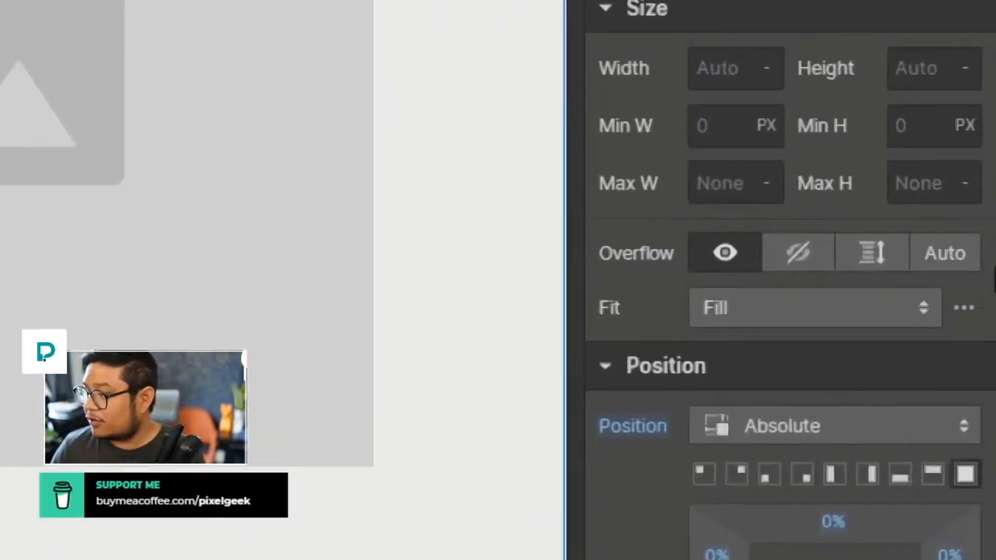
pyautogui.click(798, 267)
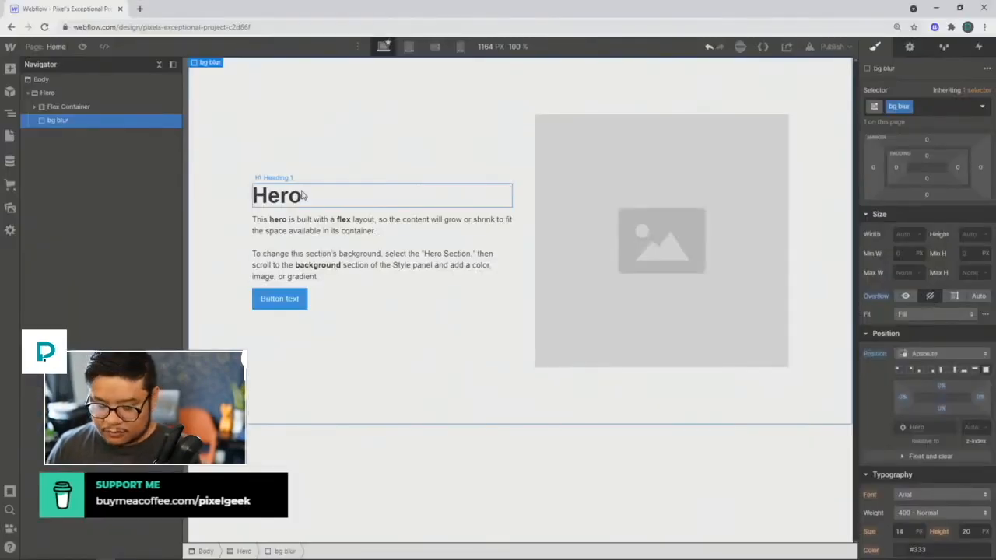
# Add a Div Block inside the bg blur div and give it the new class "bg circle".
pyautogui.hotkey('ctrl', 'k')
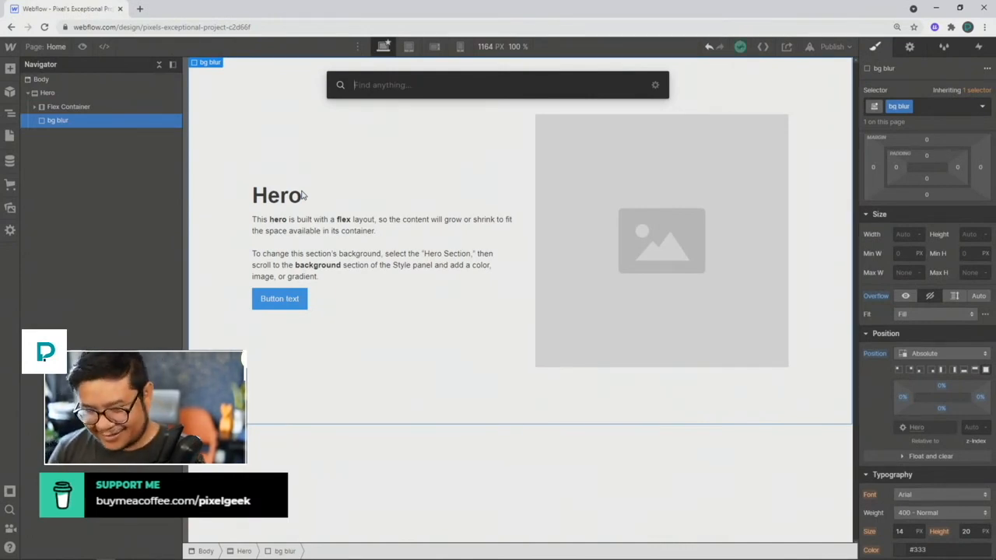
pyautogui.write('div')
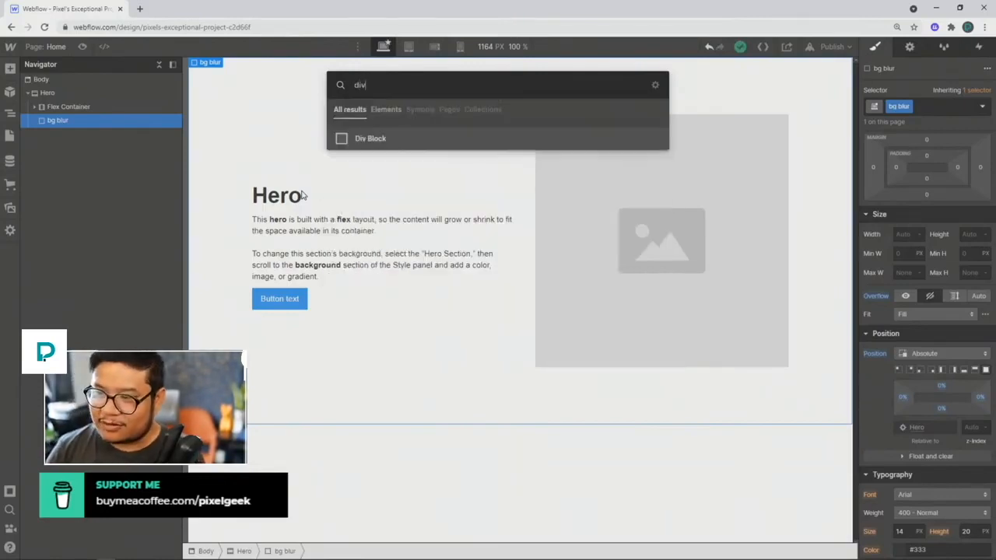
pyautogui.press('Return')
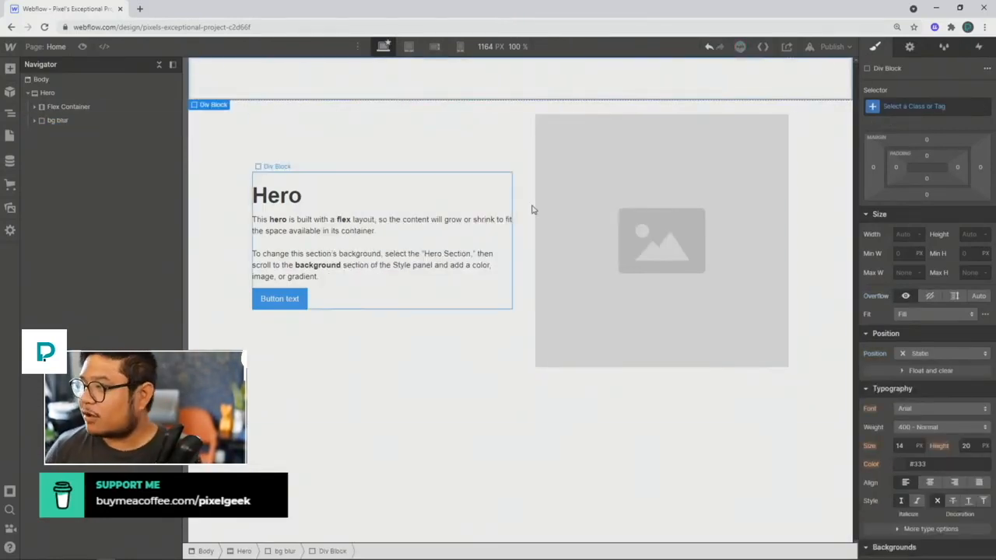
pyautogui.click(893, 108)
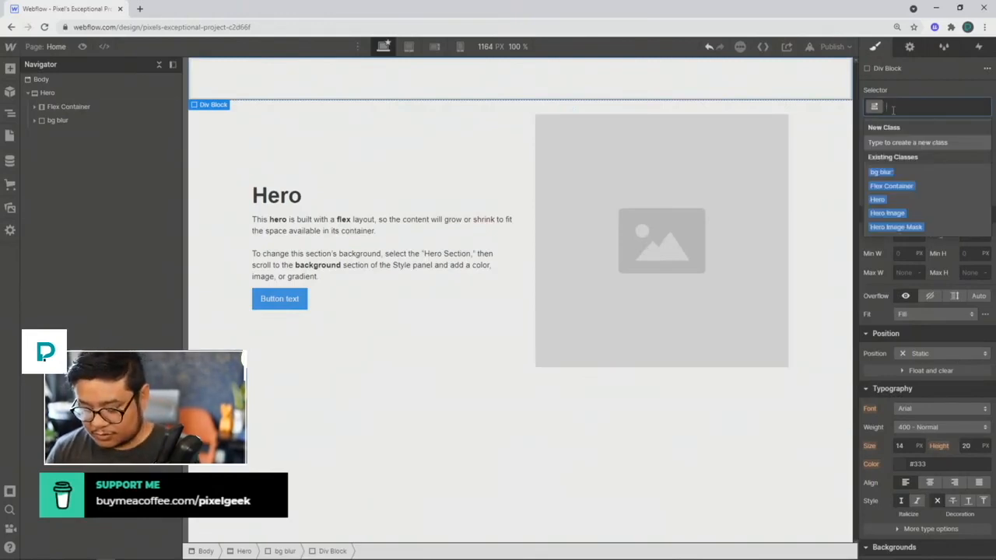
pyautogui.write('bg circle')
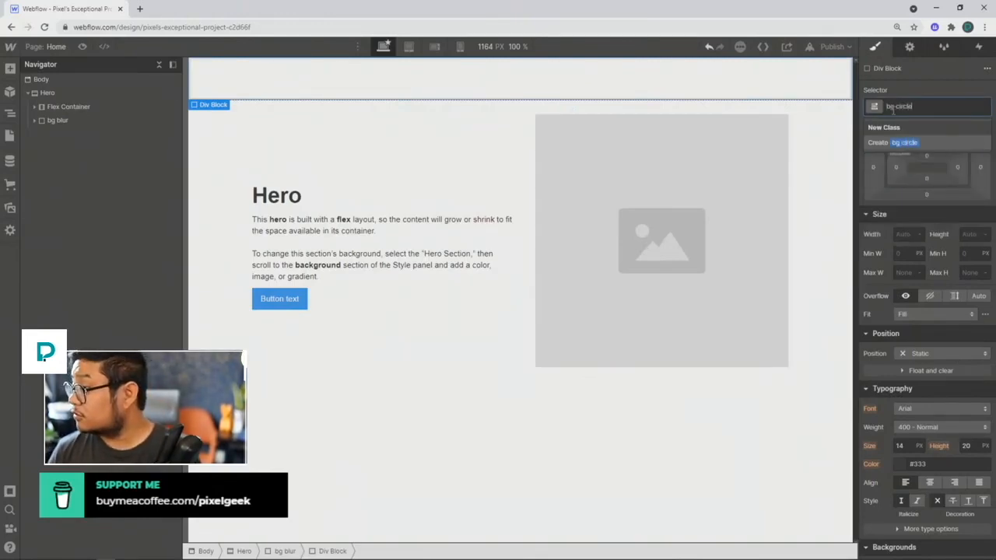
pyautogui.press('Return')
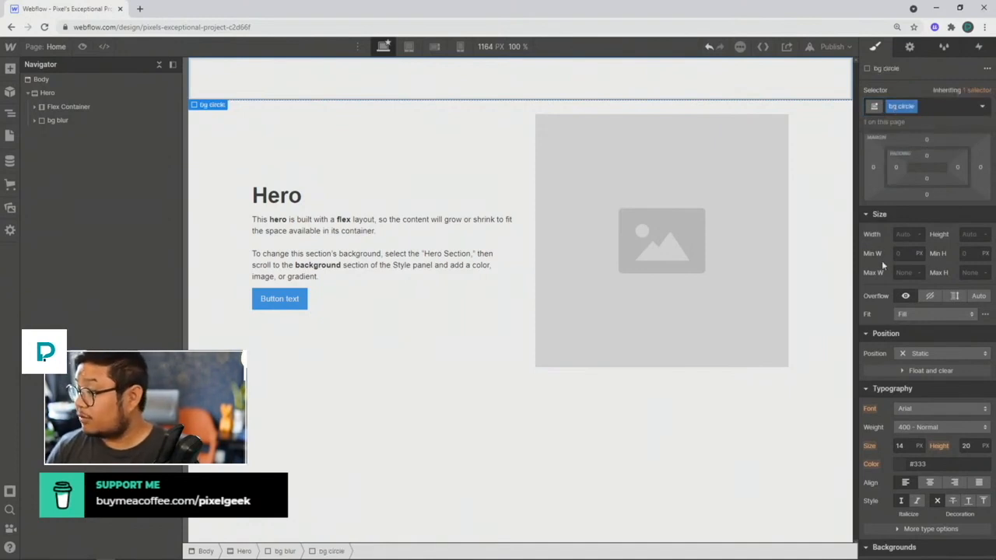
# Set the bg circle div's width and height to 40 VW each.
pyautogui.click(899, 235)
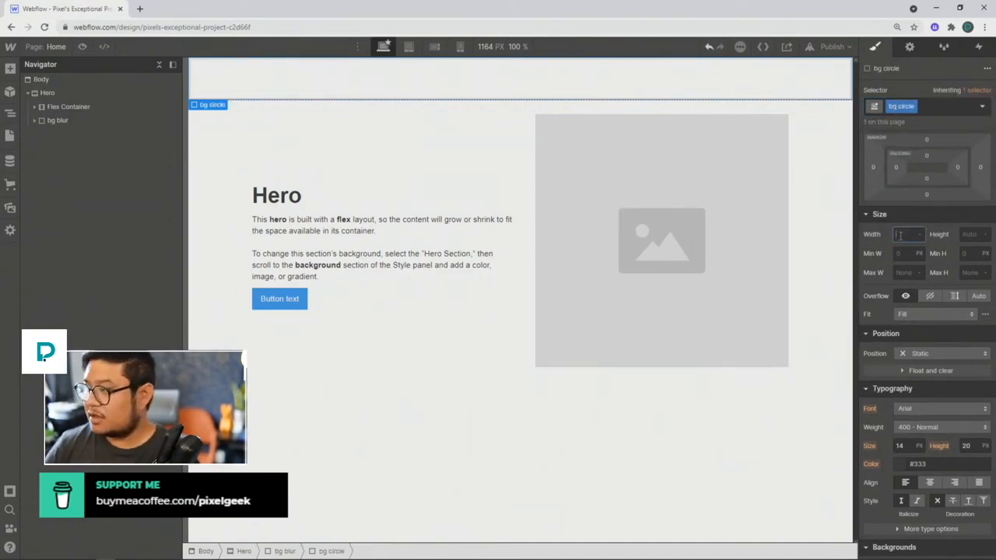
pyautogui.write('40vw')
pyautogui.press('Tab')
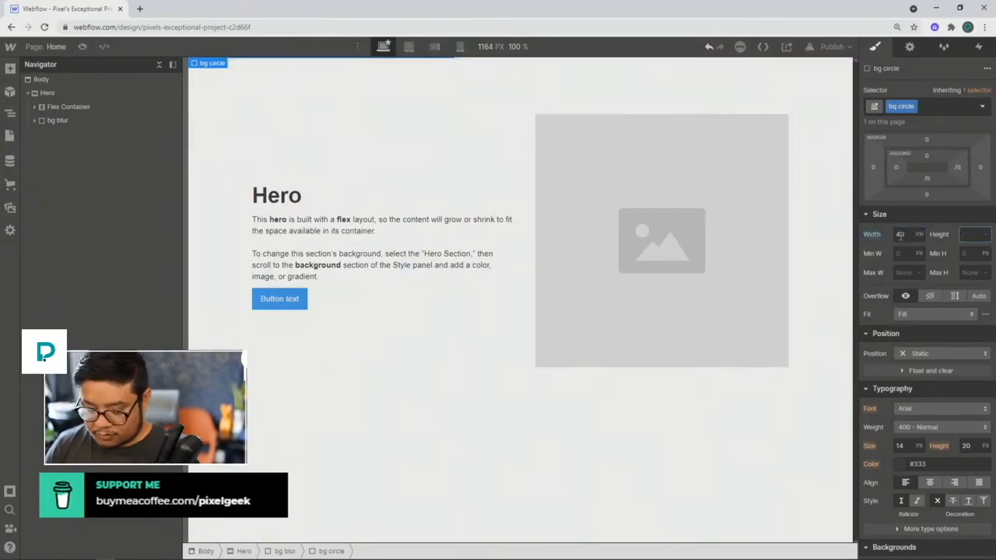
pyautogui.write('40vw')
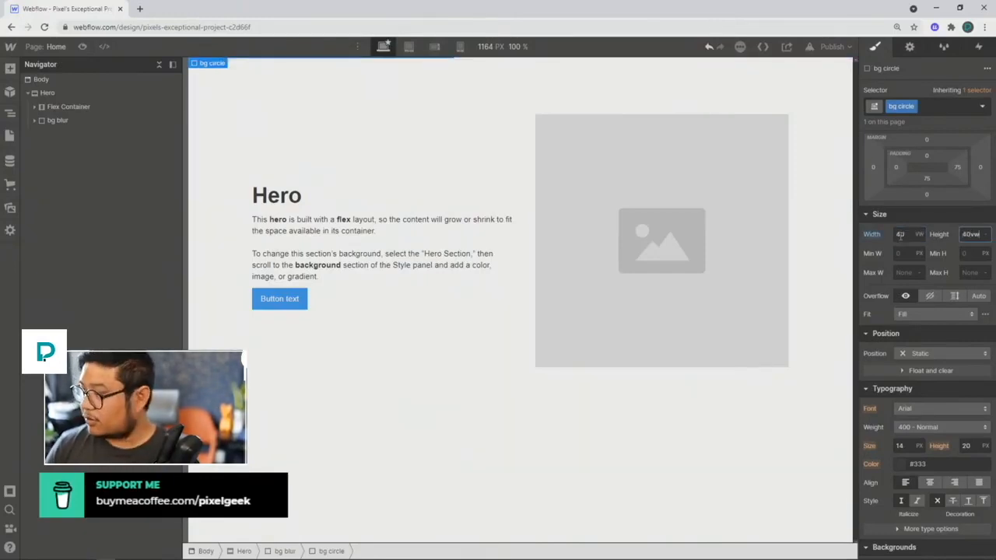
pyautogui.press('Return')
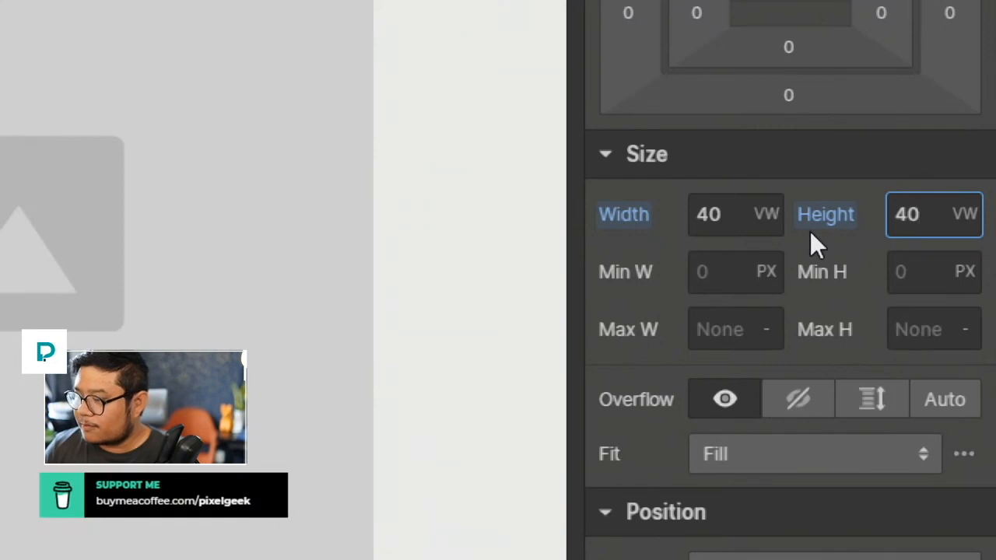
# Set the bg circle div's position to Absolute, anchored to the top-left corner of bg blur.
pyautogui.scroll(-2, 810, 231)
pyautogui.scroll(-2, 810, 231)
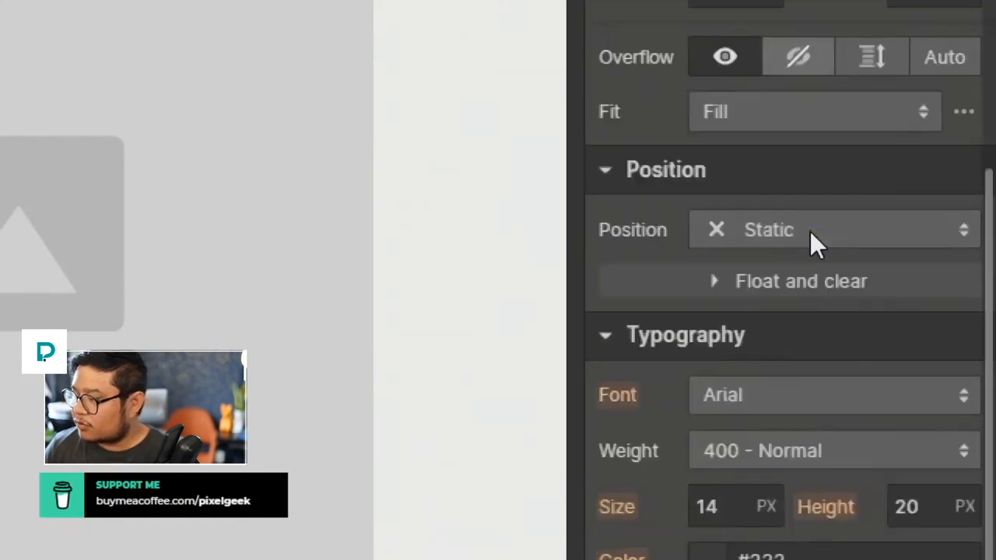
pyautogui.click(810, 231)
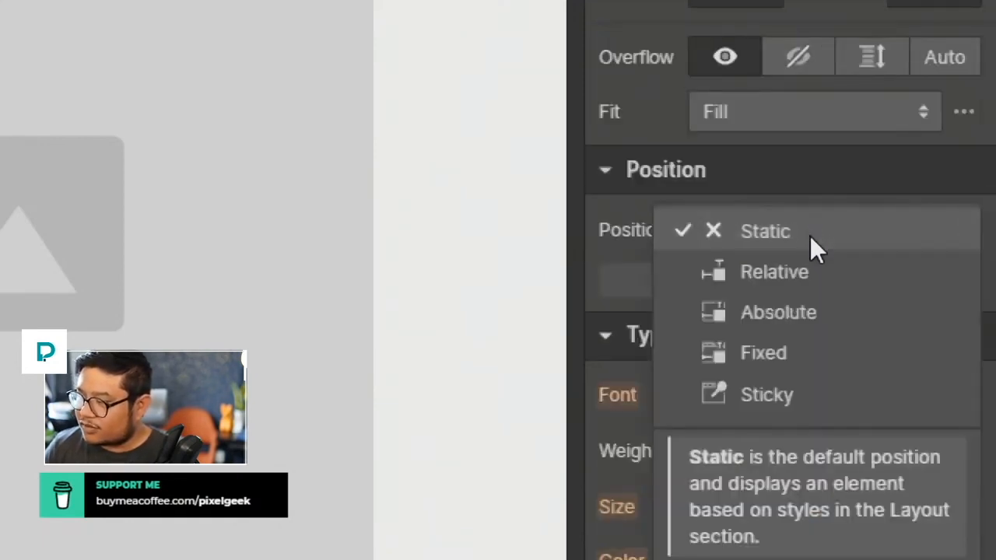
pyautogui.click(796, 312)
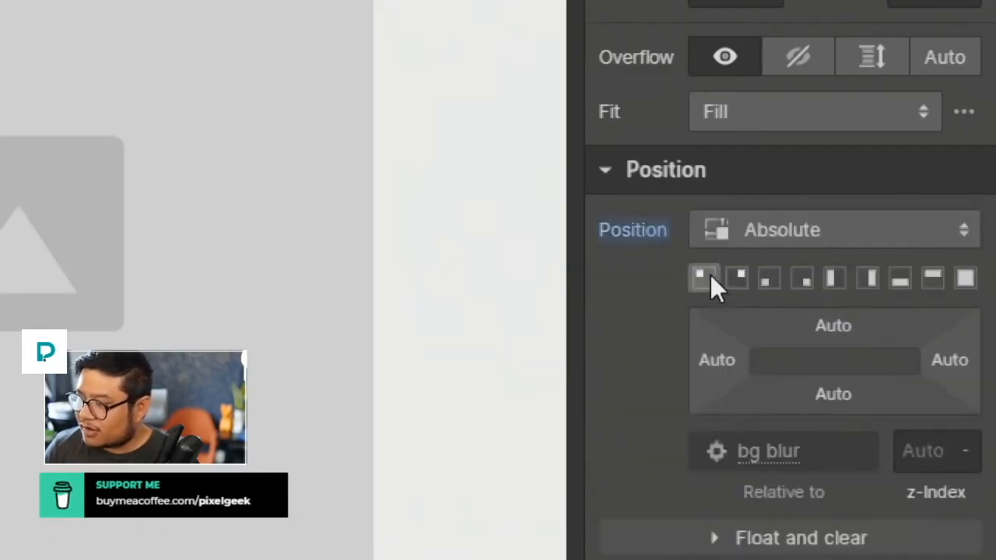
pyautogui.click(711, 272)
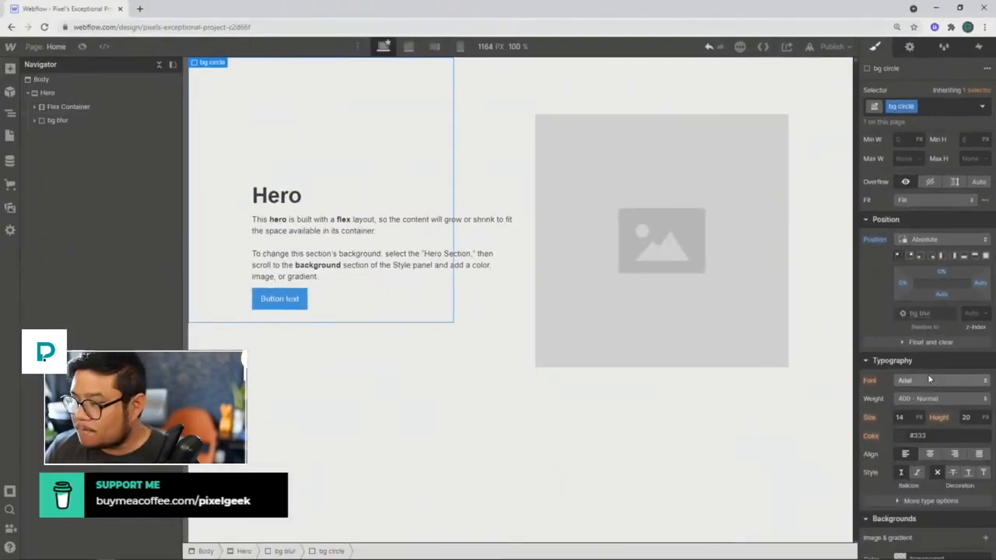
# Set the bg circle div's border radius to 50% on all corners.
pyautogui.scroll(-5, 915, 366)
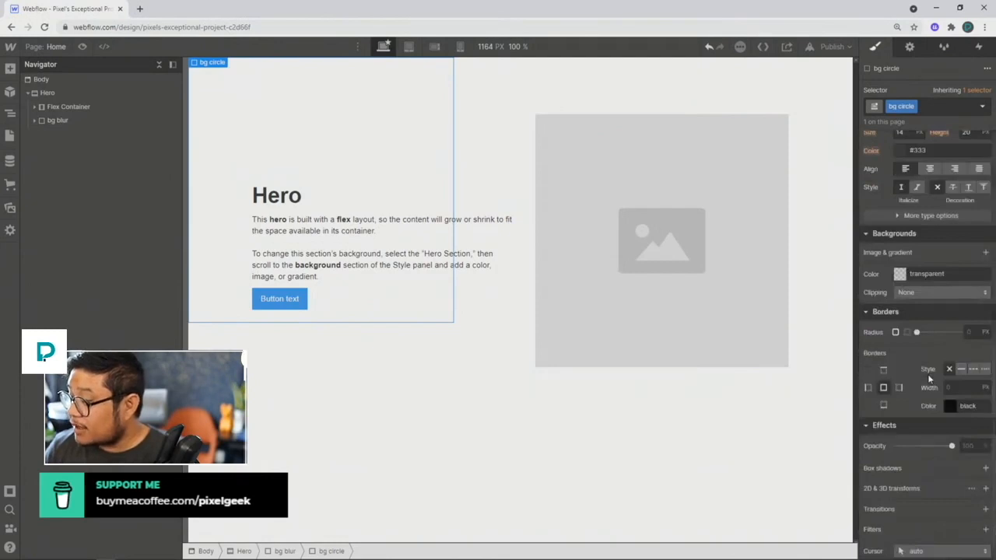
pyautogui.click(971, 333)
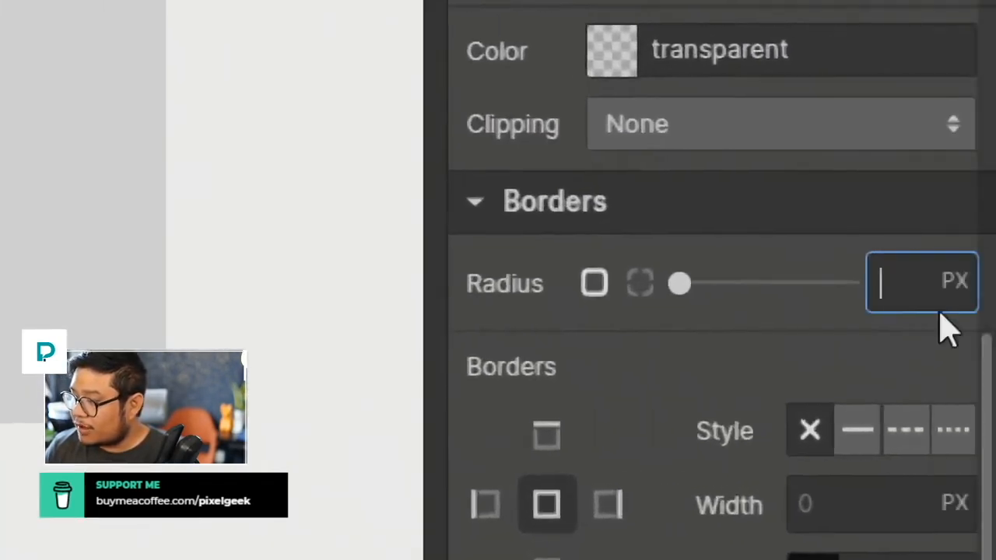
pyautogui.write('50%')
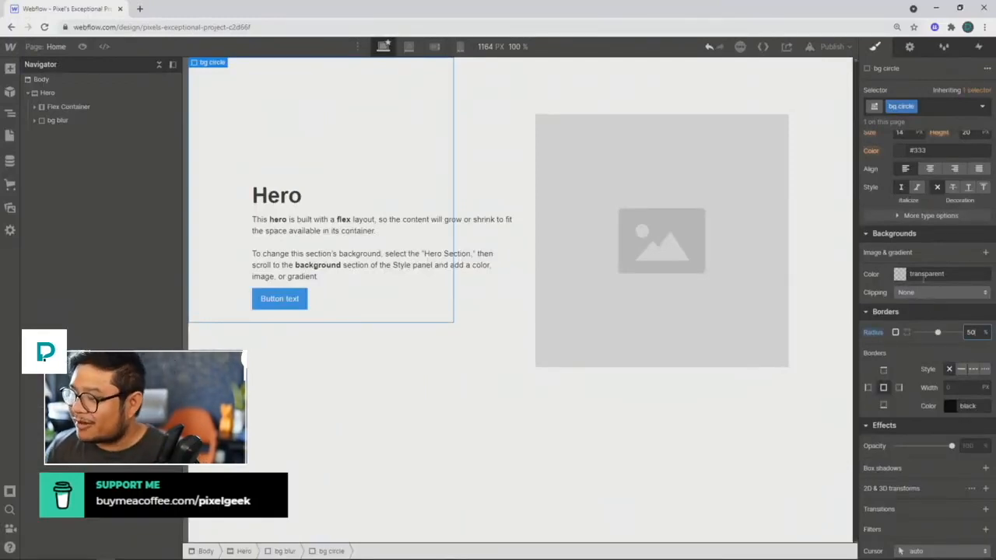
# Give the bg circle div the light blue background colour #a2d7ff.
pyautogui.click(901, 273)
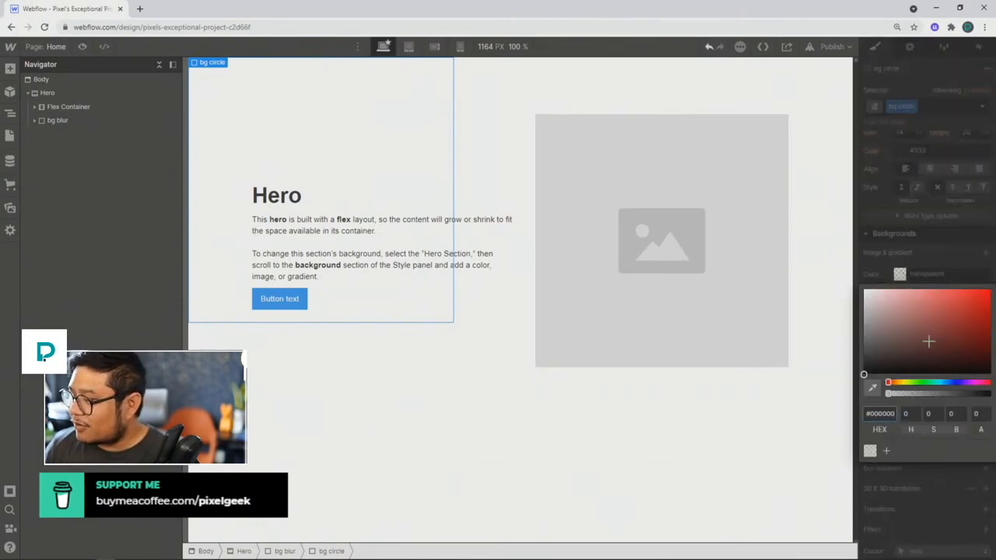
pyautogui.click(953, 382)
pyautogui.moveTo(942, 348); pyautogui.dragTo(913, 294)
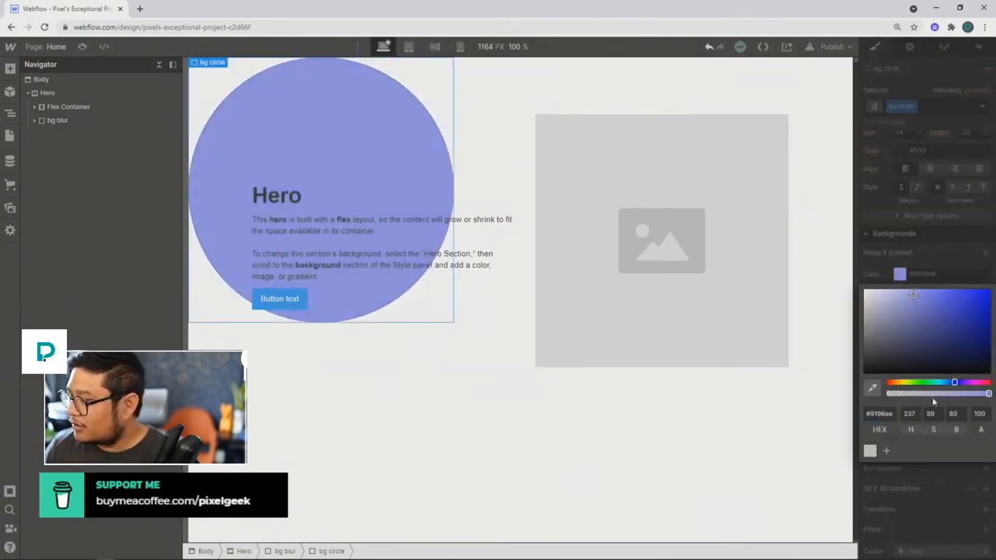
pyautogui.moveTo(954, 382); pyautogui.dragTo(944, 382)
pyautogui.moveTo(928, 314); pyautogui.dragTo(911, 289)
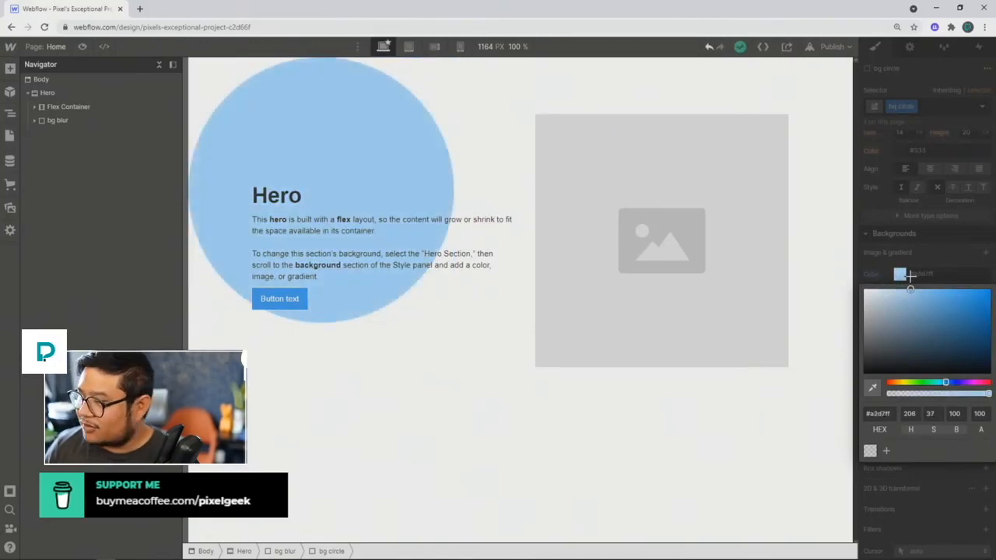
pyautogui.click(936, 226)
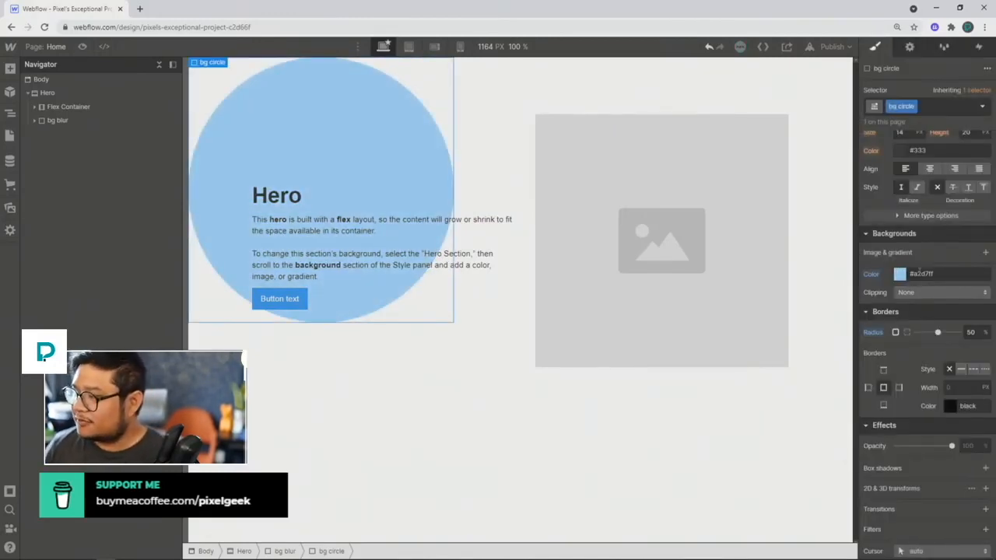
# Check how the circle scales on a narrower canvas and at the tablet breakpoint, and return to the desktop view.
pyautogui.scroll(5, 918, 273)
pyautogui.scroll(2, 918, 273)
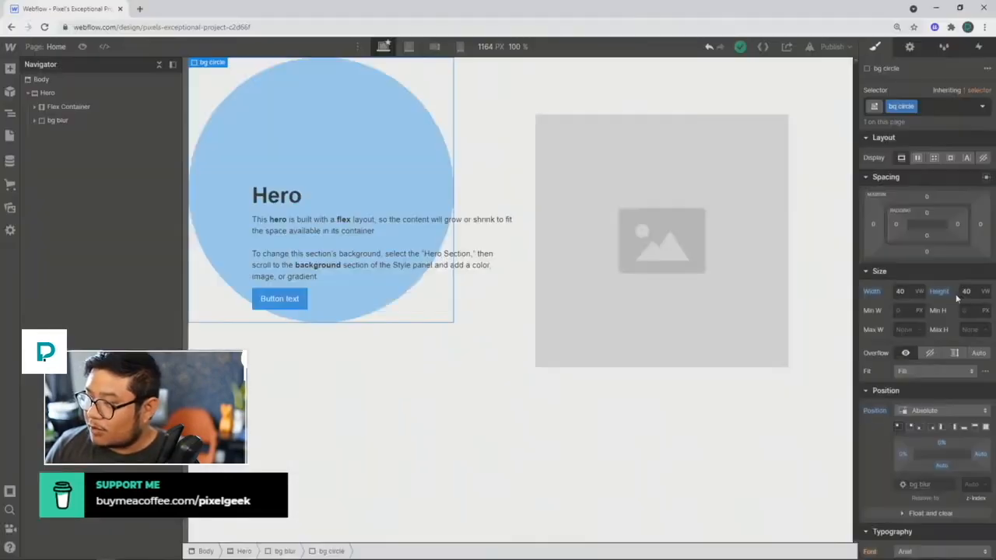
pyautogui.moveTo(855, 179); pyautogui.dragTo(753, 185)
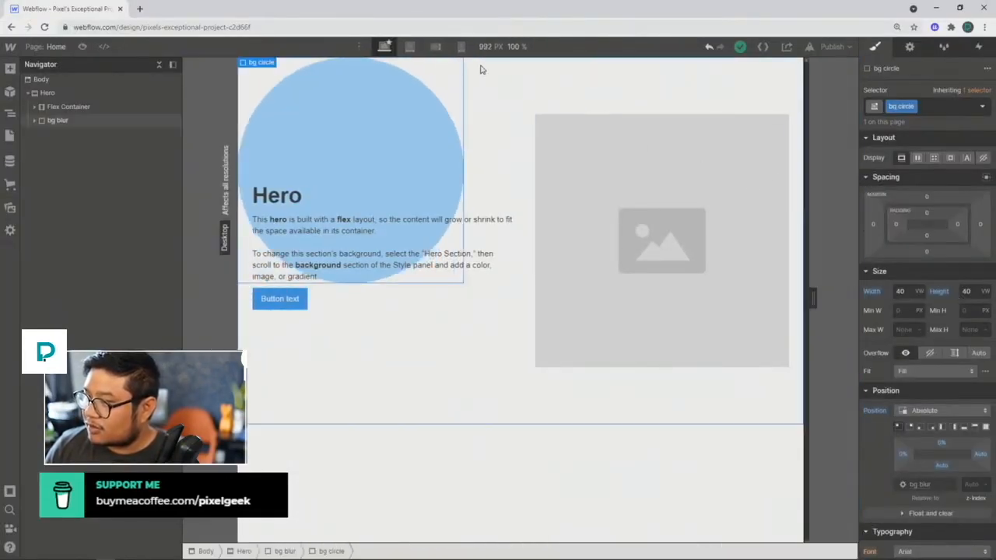
pyautogui.click(410, 46)
pyautogui.moveTo(749, 296); pyautogui.dragTo(816, 268)
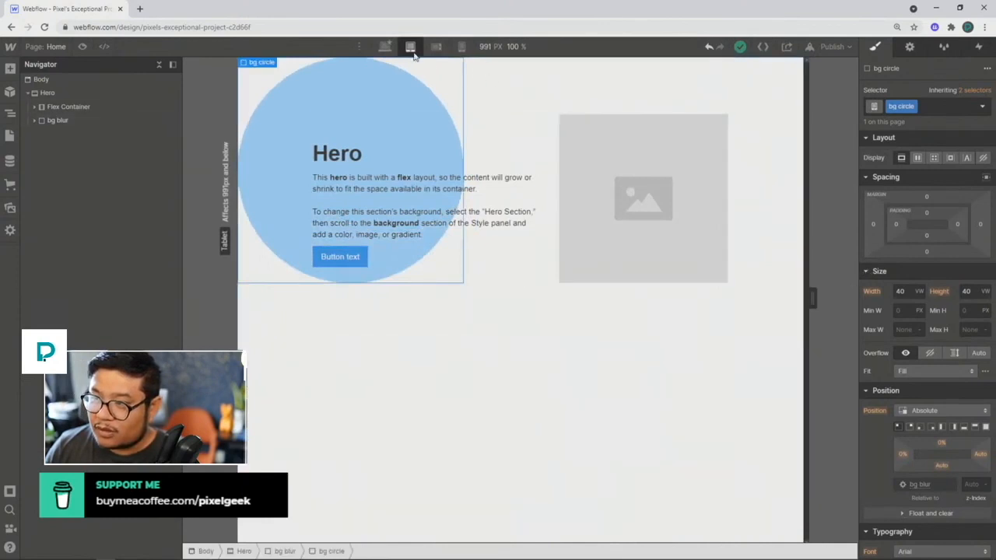
pyautogui.click(383, 49)
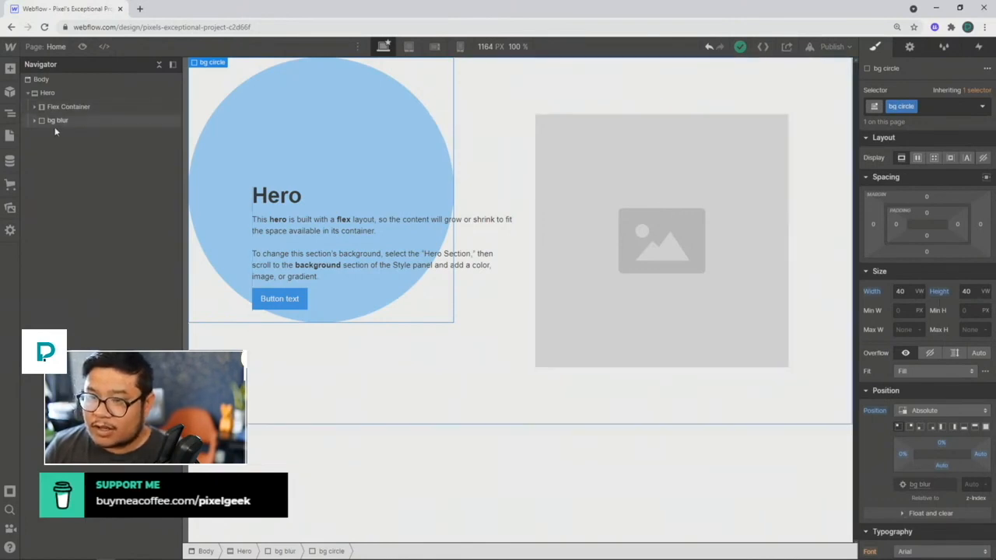
# Duplicate the bg circle div inside bg blur and give the second circle a duplicated class renamed "bg circle 2".
pyautogui.click(34, 121)
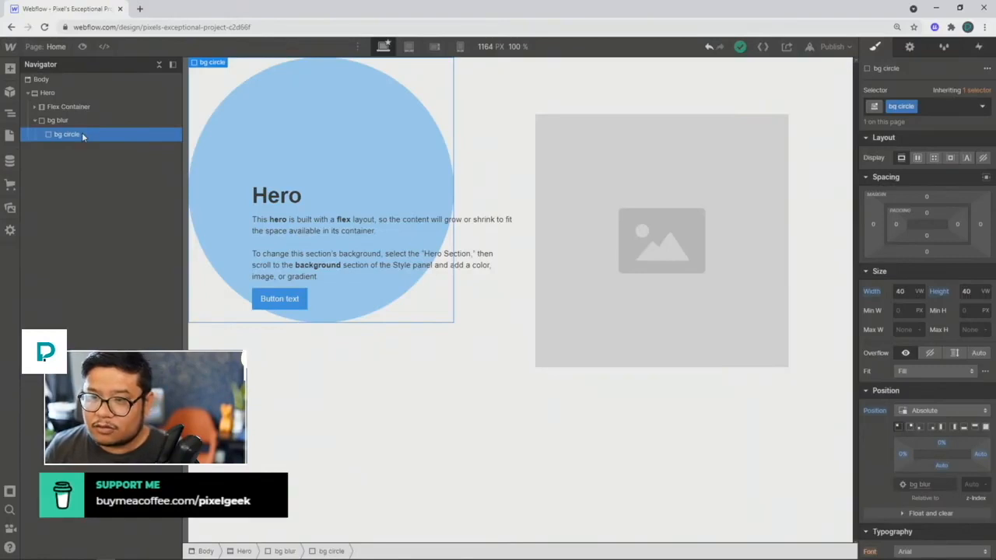
pyautogui.hotkey('ctrl', 'd')
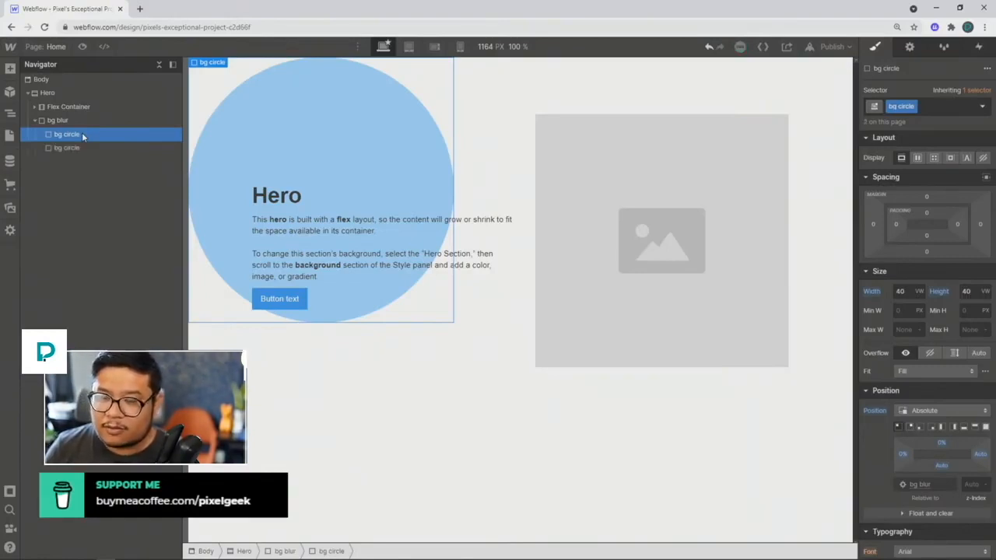
pyautogui.click(79, 148)
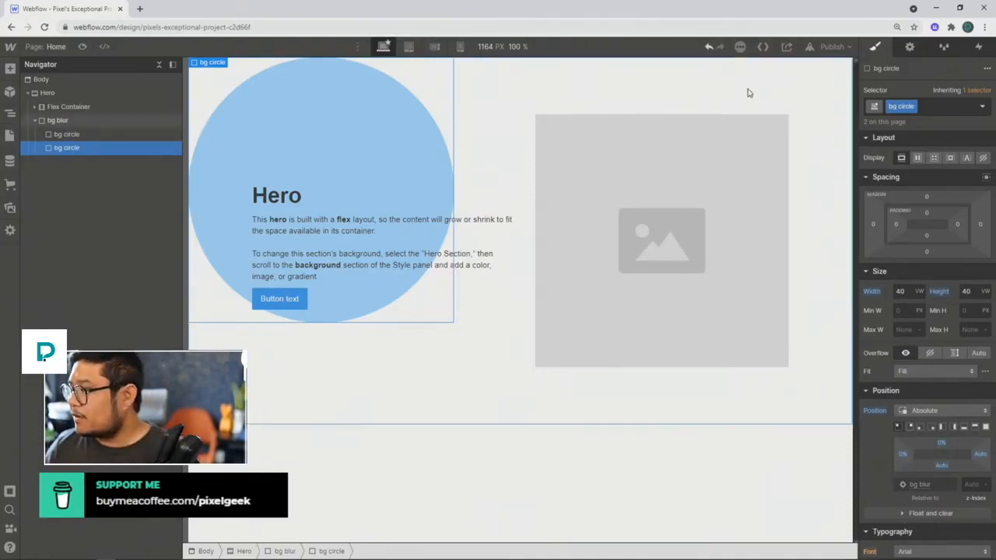
pyautogui.click(913, 106)
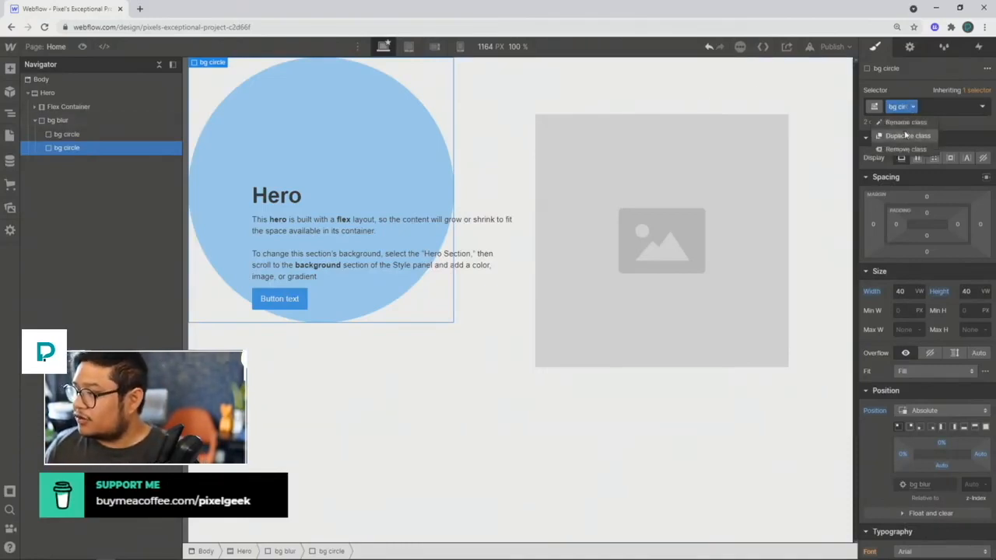
pyautogui.click(905, 136)
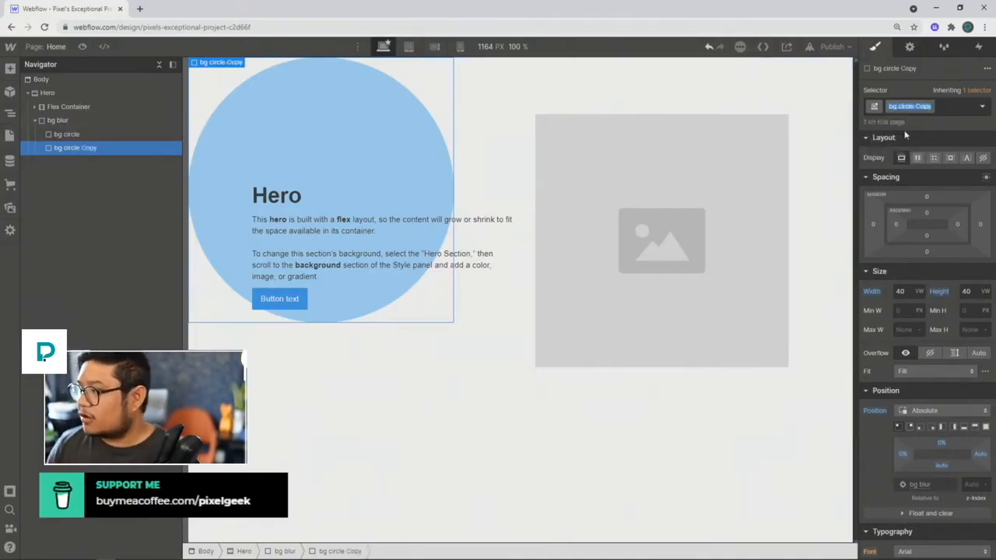
pyautogui.write('b')
pyautogui.press('BackSpace')
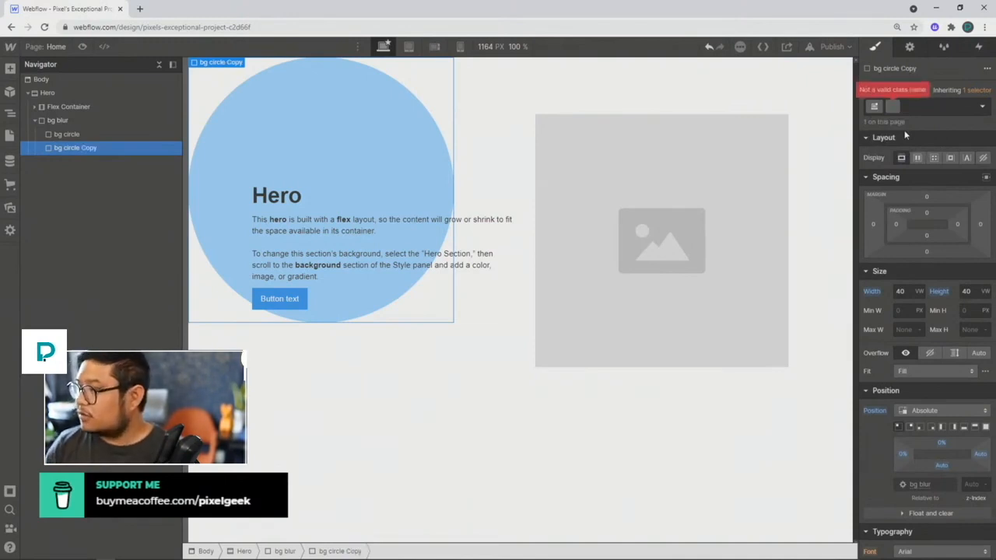
pyautogui.write('bg circle 3')
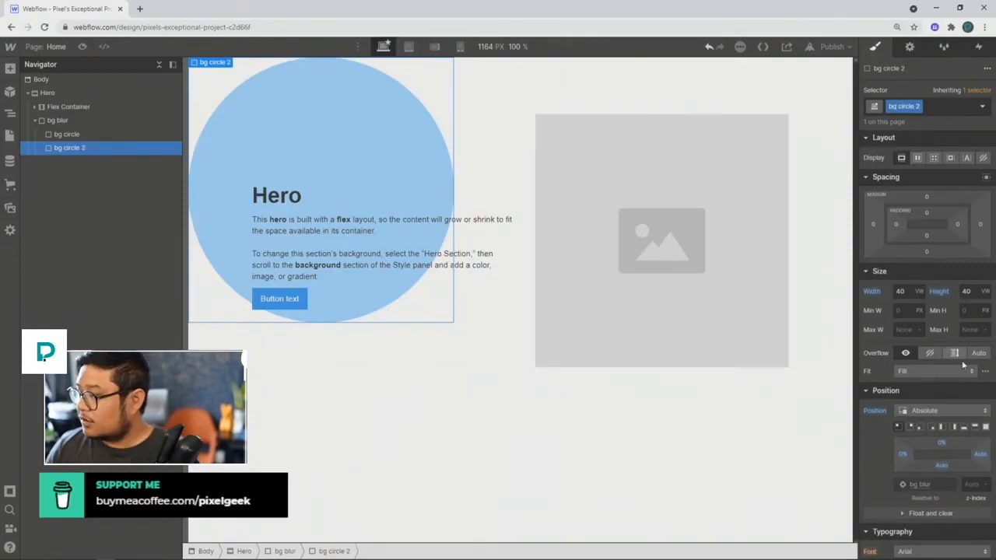
# Change the bg circle 2 div's background colour to a light pink.
pyautogui.scroll(-3, 962, 365)
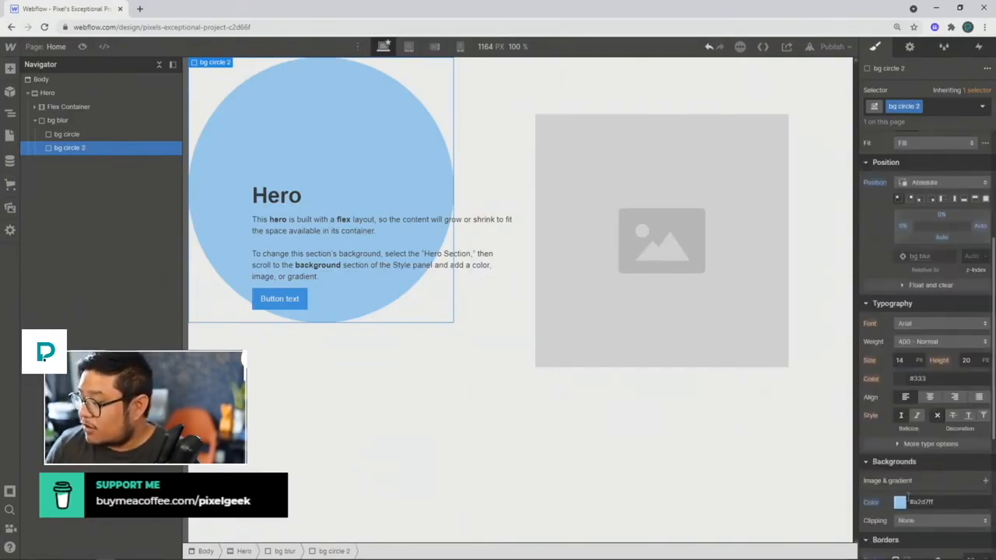
pyautogui.click(899, 502)
pyautogui.moveTo(927, 413)
pyautogui.mouseDown()
pyautogui.moveTo(914, 412)
pyautogui.moveTo(972, 412)
pyautogui.mouseUp()
pyautogui.moveTo(923, 331); pyautogui.dragTo(882, 291)
pyautogui.click(883, 291)
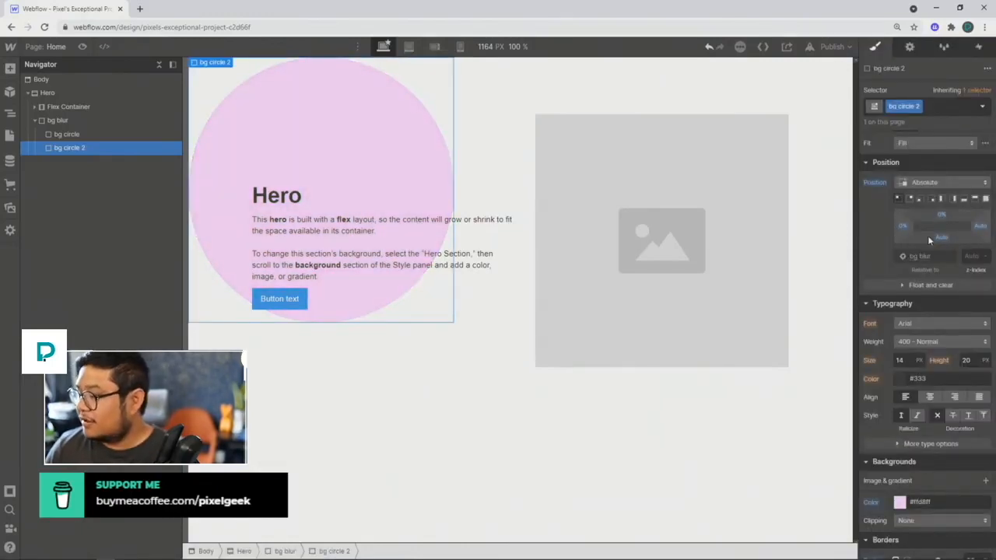
pyautogui.scroll(5, 937, 427)
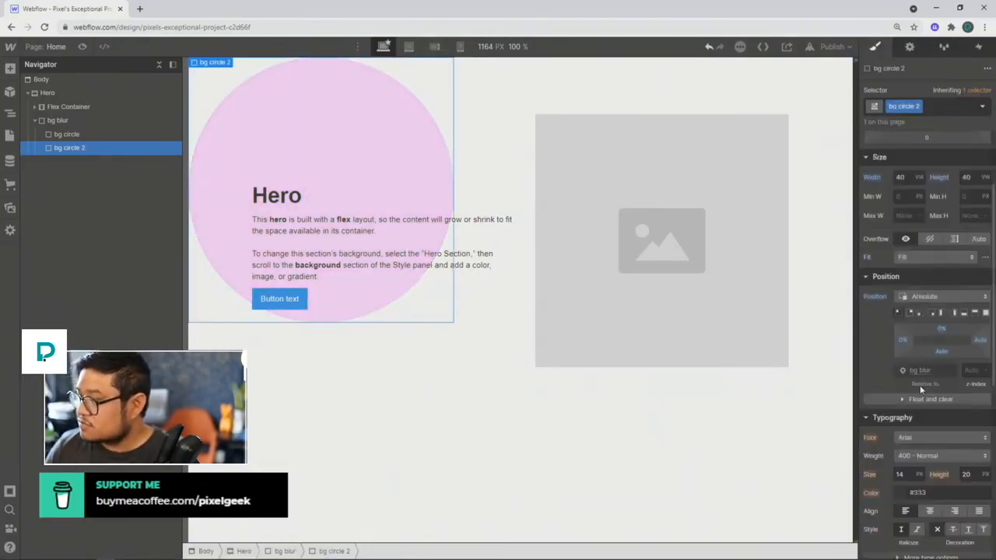
# Set bg circle 2's width and height to 60 VW, and set the bg blur div's overflow to hidden.
pyautogui.click(898, 289)
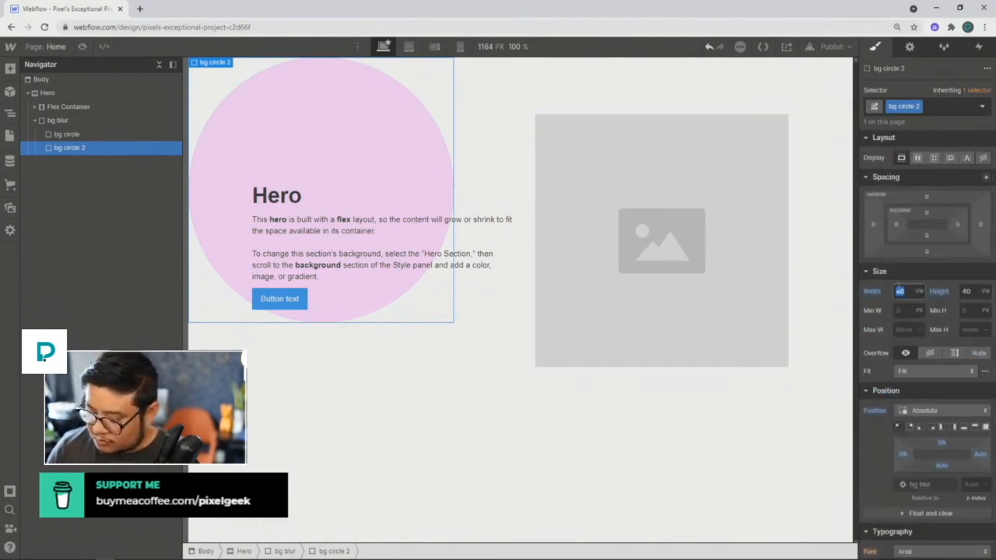
pyautogui.write('60')
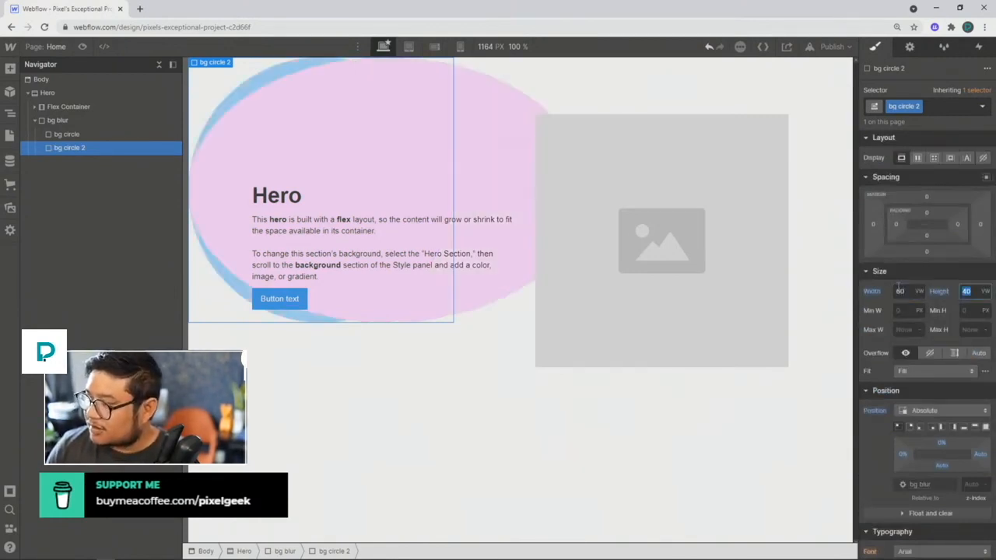
pyautogui.press('Tab')
pyautogui.write('60')
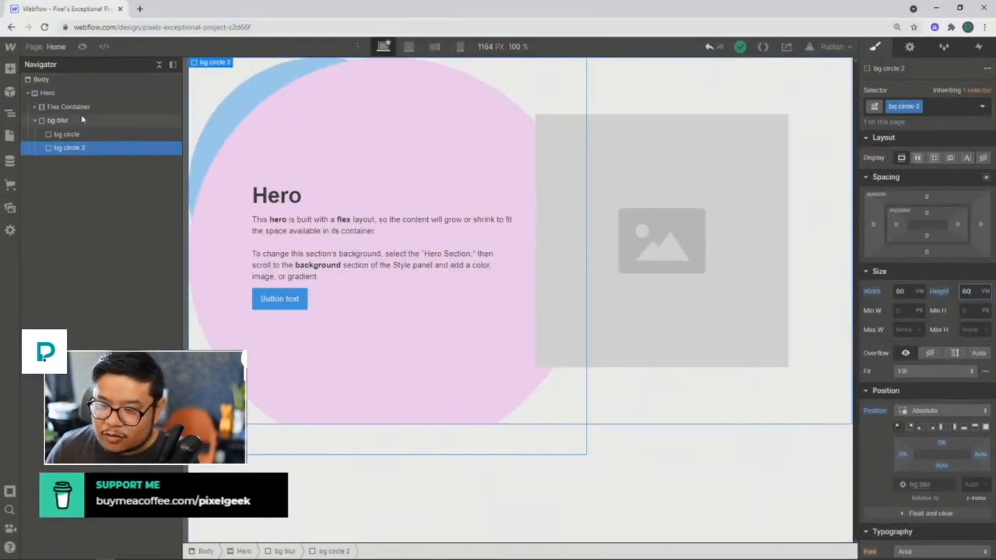
pyautogui.click(81, 120)
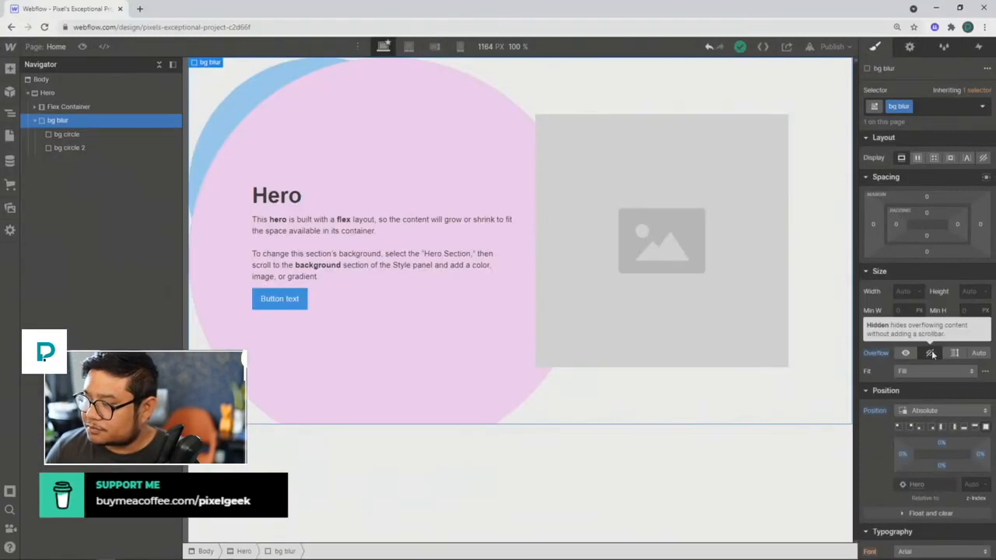
# Anchor bg circle 2 to the top right of bg blur, with a top offset of -27% and a right offset of -10%.
pyautogui.click(121, 148)
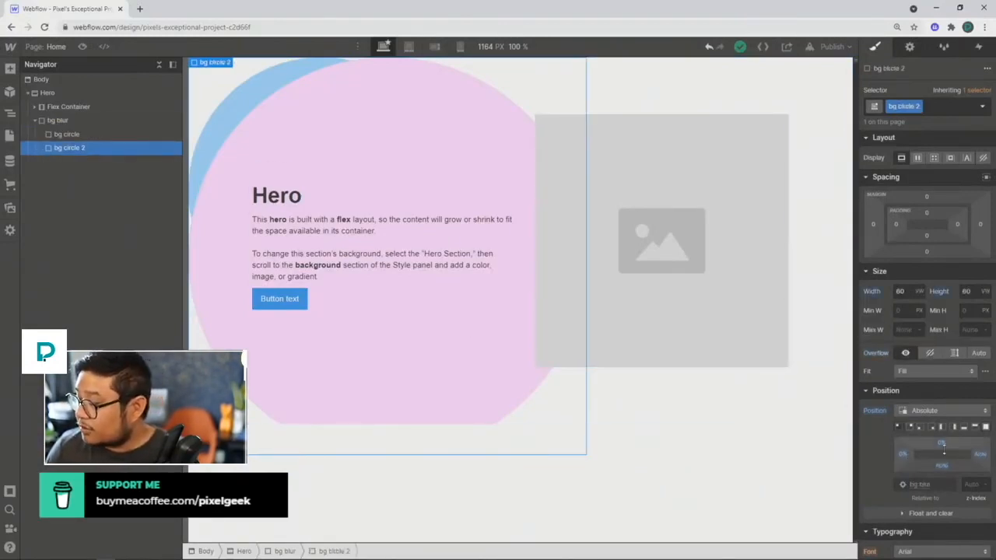
pyautogui.click(909, 427)
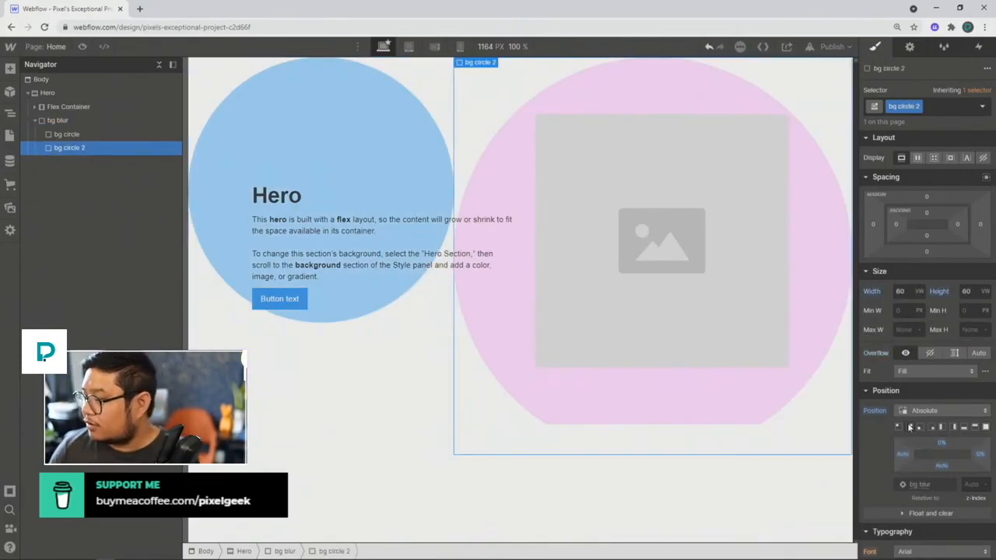
pyautogui.moveTo(983, 459); pyautogui.dragTo(950, 424)
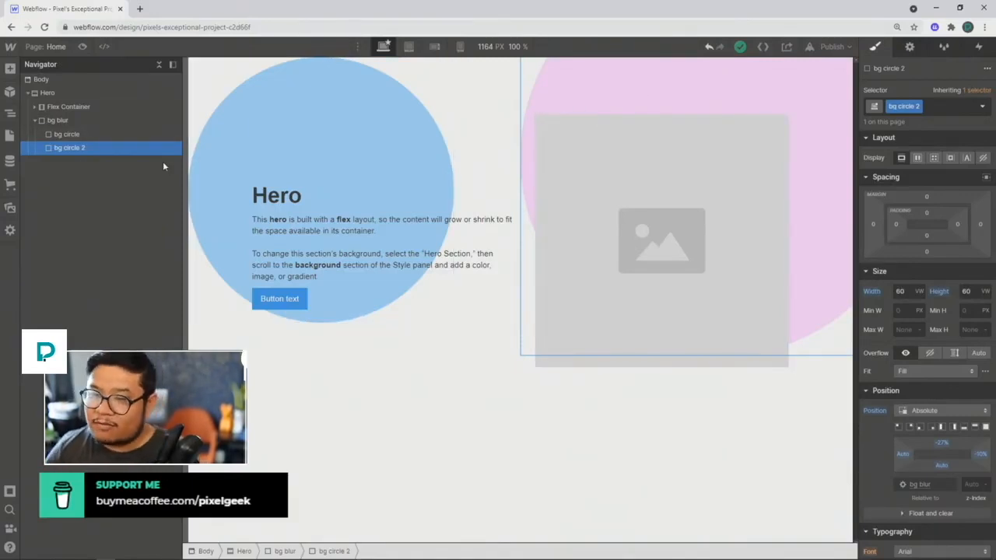
# Duplicate bg circle 2 inside bg blur and give the copy a duplicated class renamed "bg circle 3".
pyautogui.hotkey('ctrl', 'd')
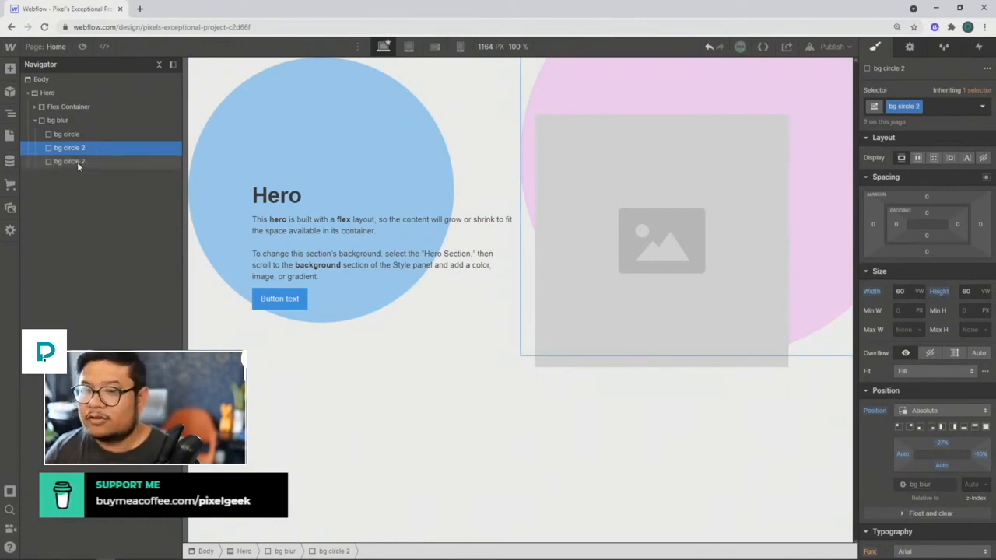
pyautogui.click(918, 107)
pyautogui.click(905, 136)
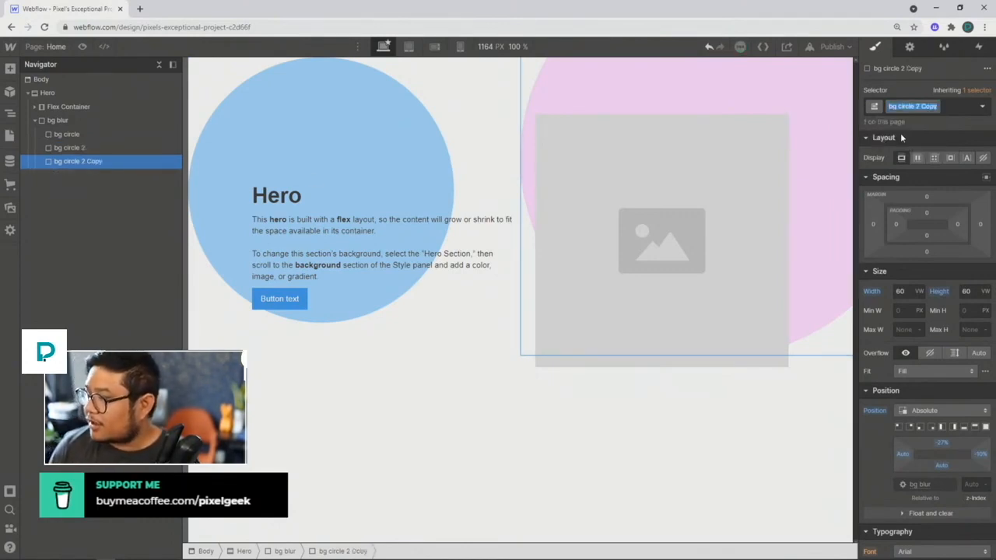
pyautogui.press('End')
pyautogui.hotkey('ctrl', 'shift', 'Left')
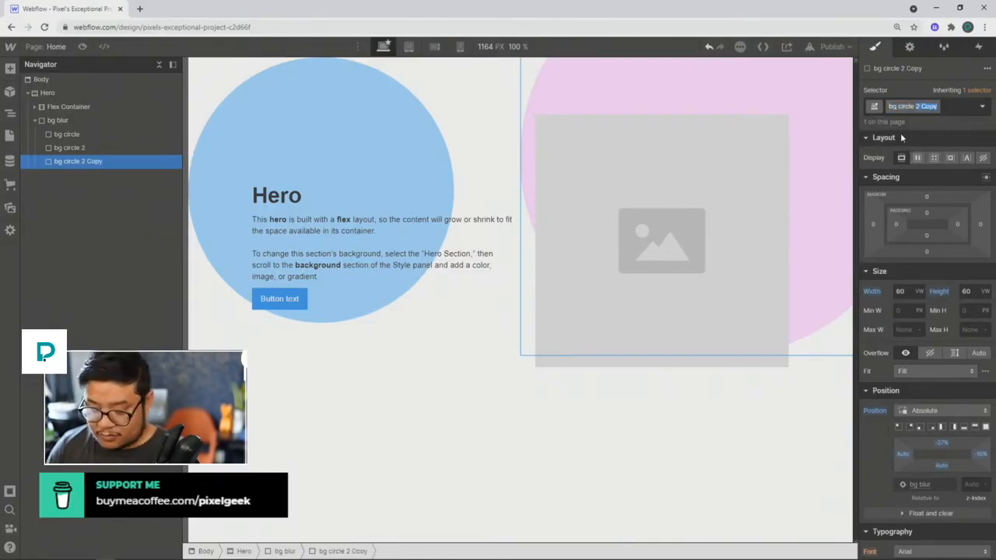
pyautogui.press('BackSpace')
pyautogui.press('BackSpace')
pyautogui.press('BackSpace')
pyautogui.write('3')
pyautogui.press('Return')
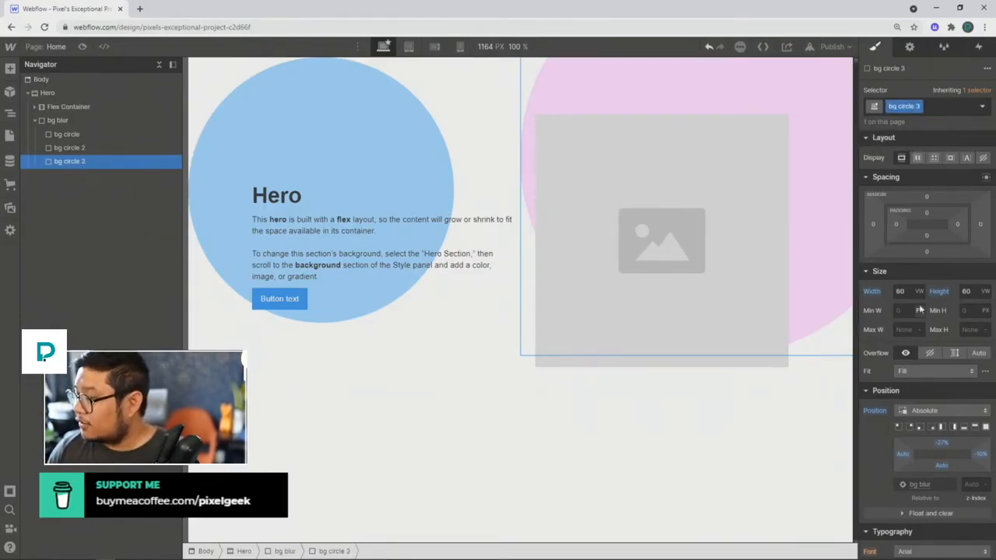
# Set bg circle 3's width and height to 30 VW.
pyautogui.click(900, 291)
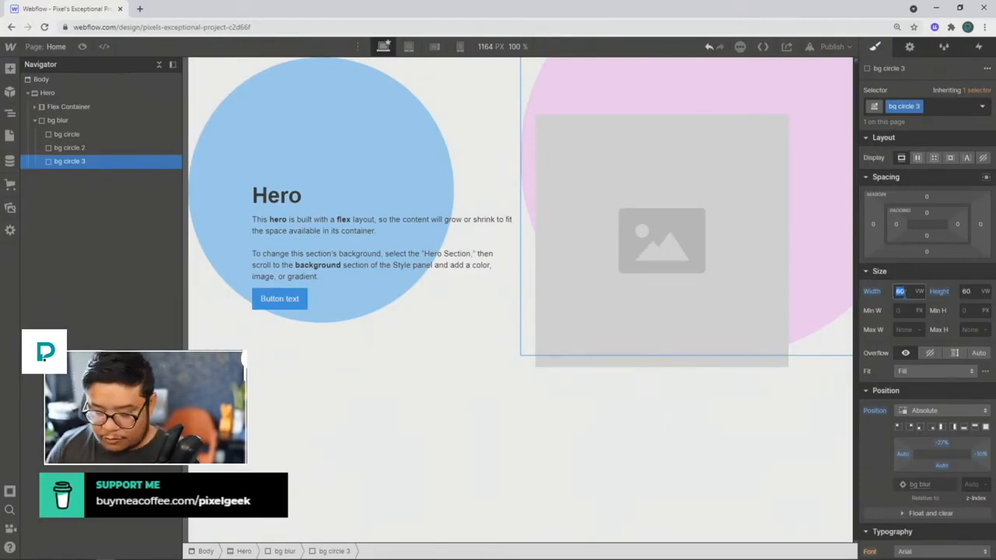
pyautogui.write('30')
pyautogui.press('Tab')
pyautogui.write('30')
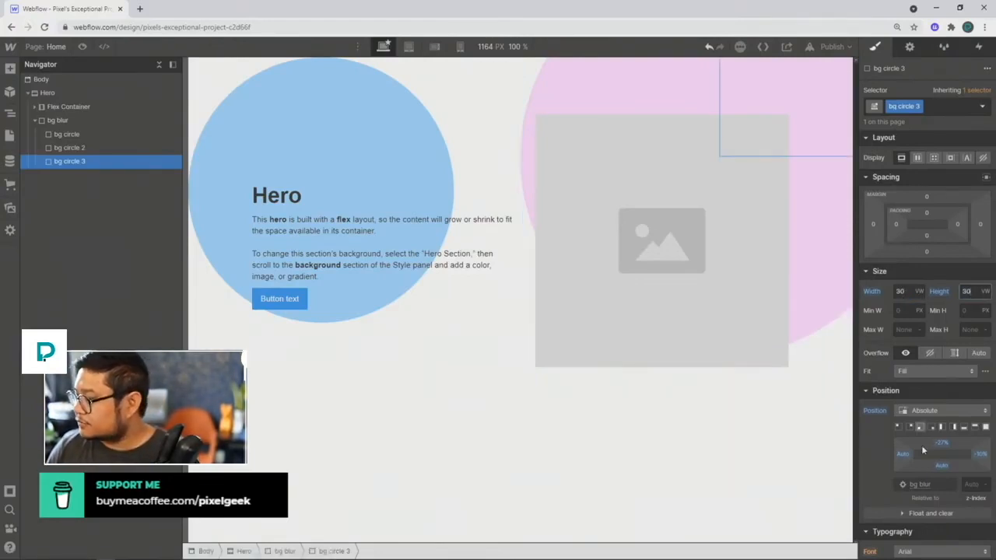
# Give bg circle 3 the light green background #d7ffda and offset it -15% from the top and 44% from the right.
pyautogui.scroll(-3, 928, 420)
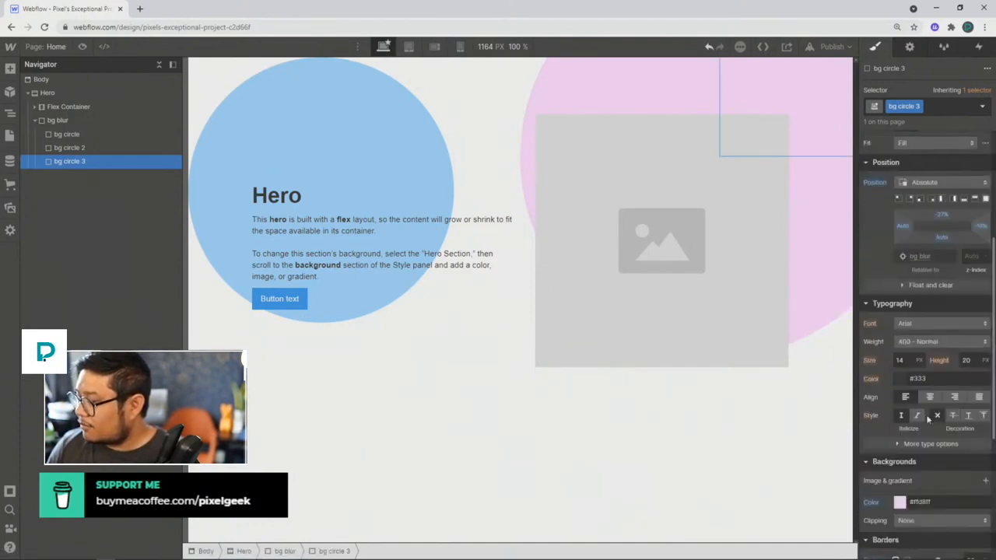
pyautogui.click(900, 501)
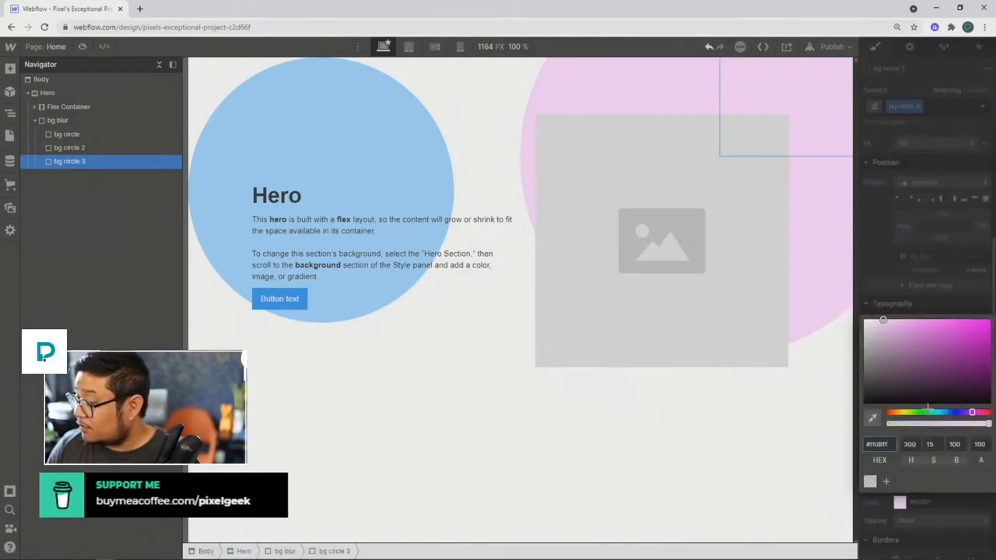
pyautogui.click(923, 412)
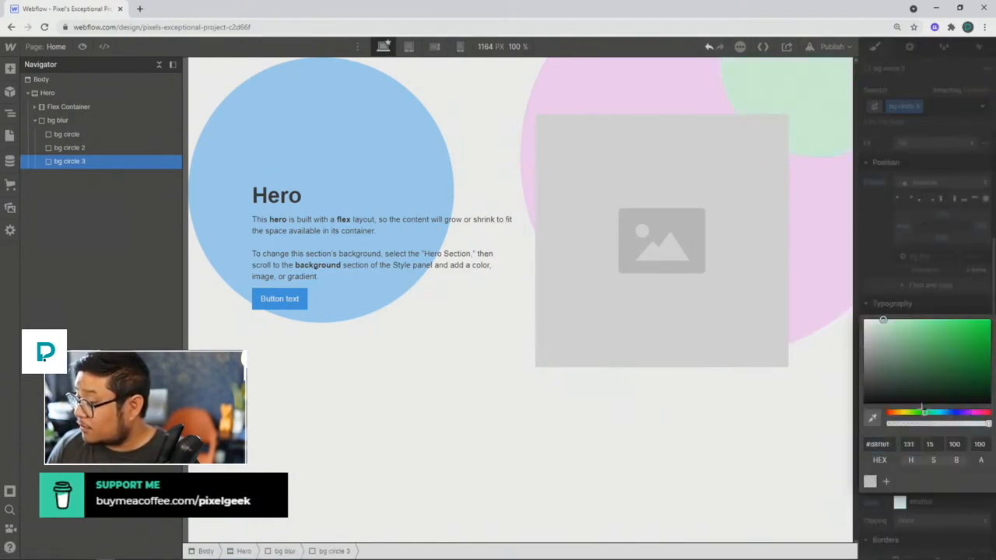
pyautogui.click(883, 309)
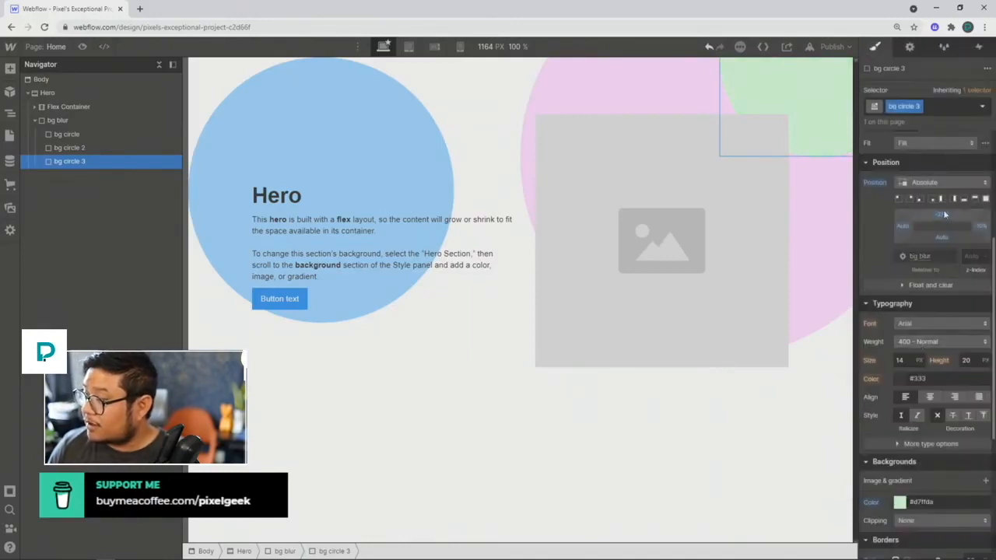
pyautogui.moveTo(943, 215)
pyautogui.mouseDown()
pyautogui.moveTo(943, 224)
pyautogui.moveTo(958, 220)
pyautogui.moveTo(942, 205)
pyautogui.mouseUp()
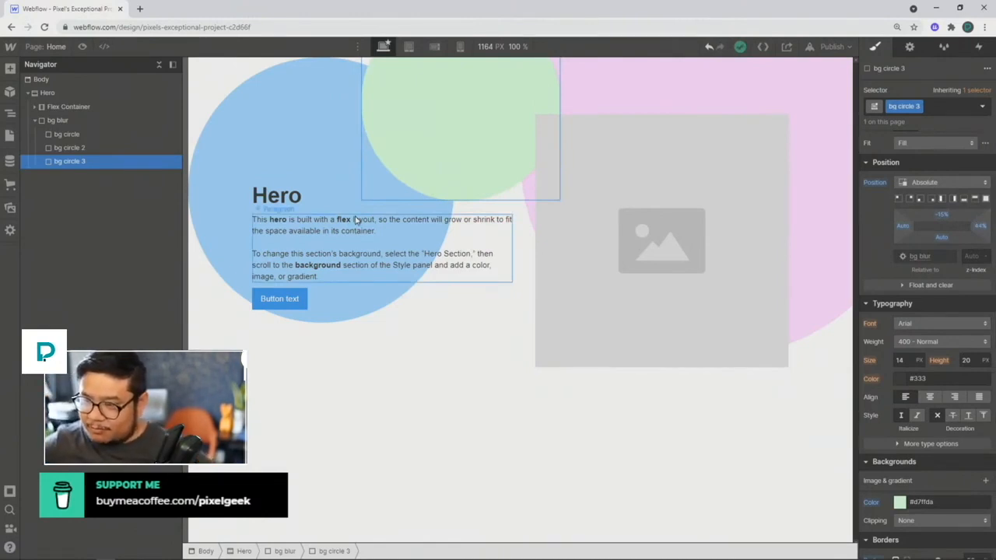
# Add a Blur filter with a 200 px radius to the bg blur div.
pyautogui.click(79, 121)
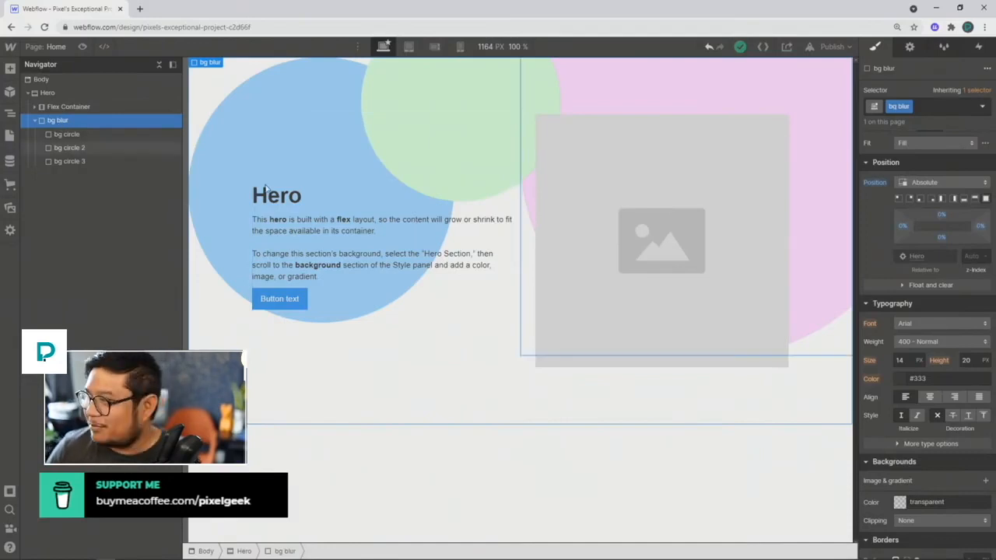
pyautogui.scroll(-4, 970, 464)
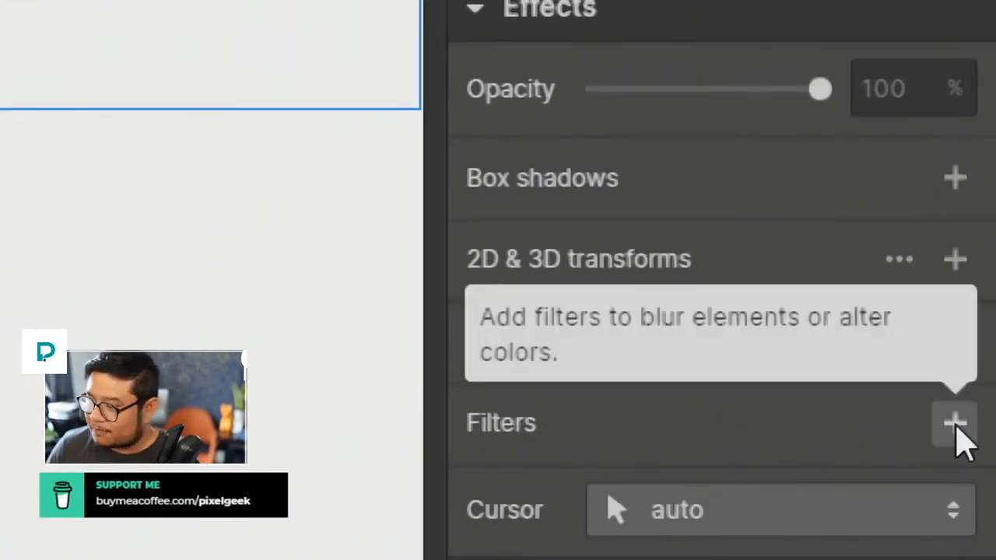
pyautogui.click(957, 427)
pyautogui.doubleClick(855, 396)
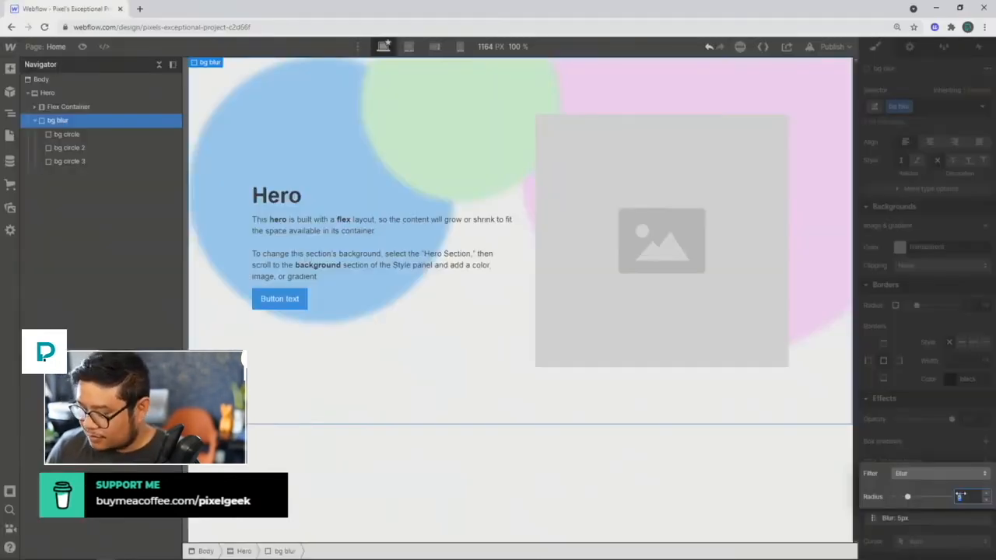
pyautogui.write('200')
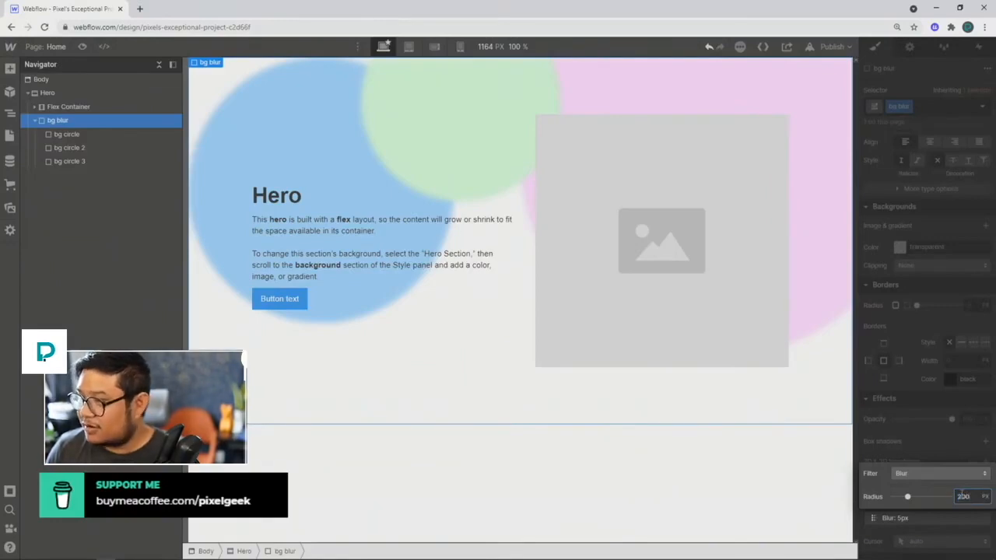
pyautogui.press('Return')
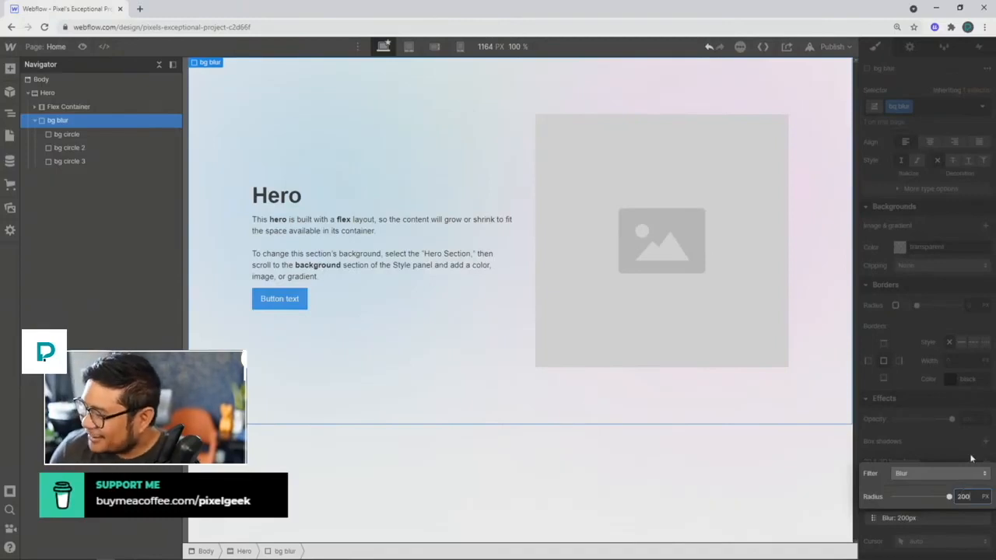
pyautogui.click(905, 388)
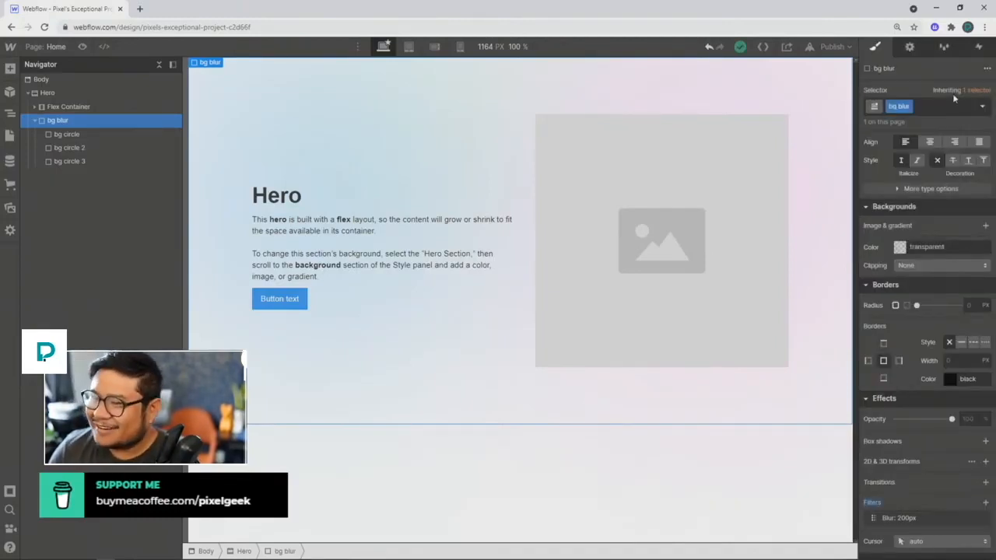
# Create a page load trigger that starts a new timed animation named "moving circles" when the page finishes loading.
pyautogui.click(981, 48)
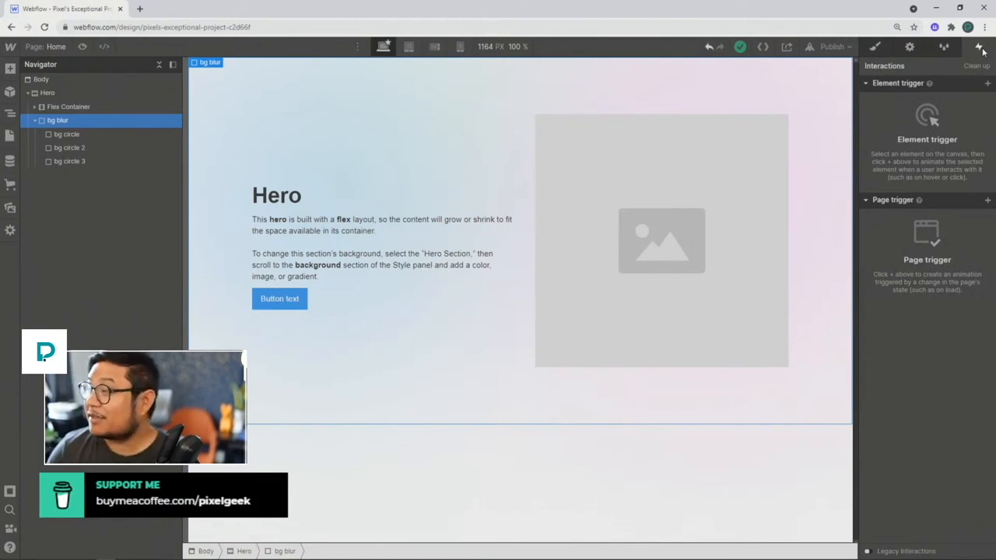
pyautogui.click(988, 200)
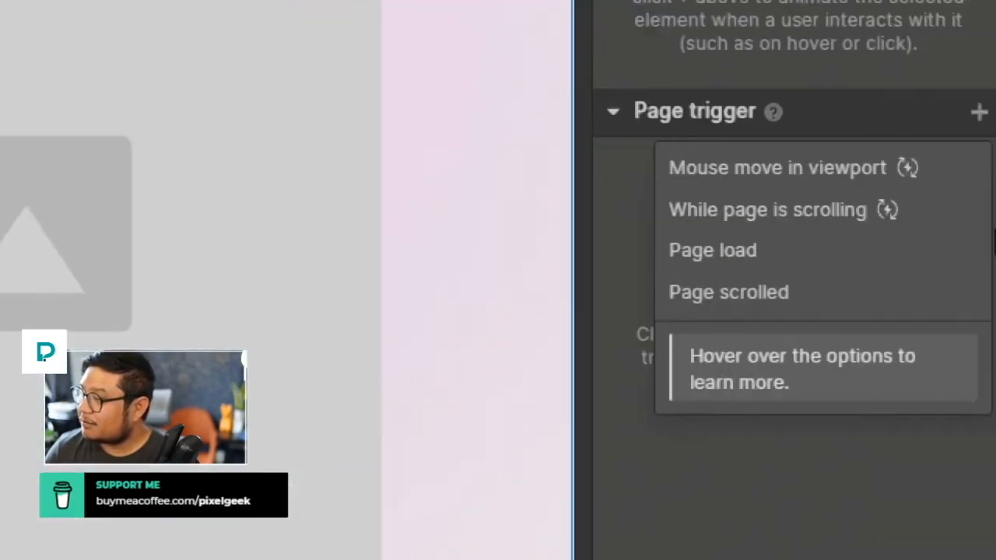
pyautogui.click(721, 269)
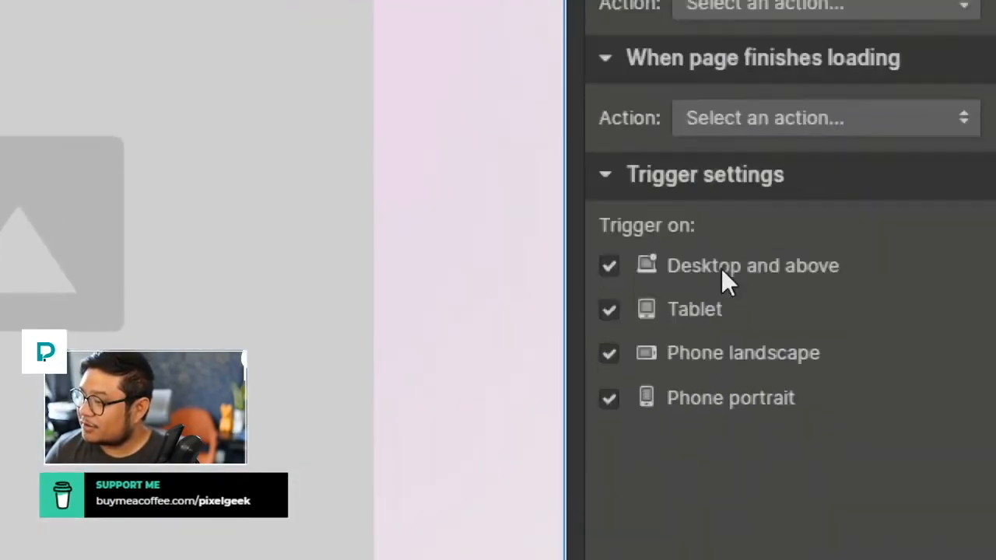
pyautogui.click(724, 62)
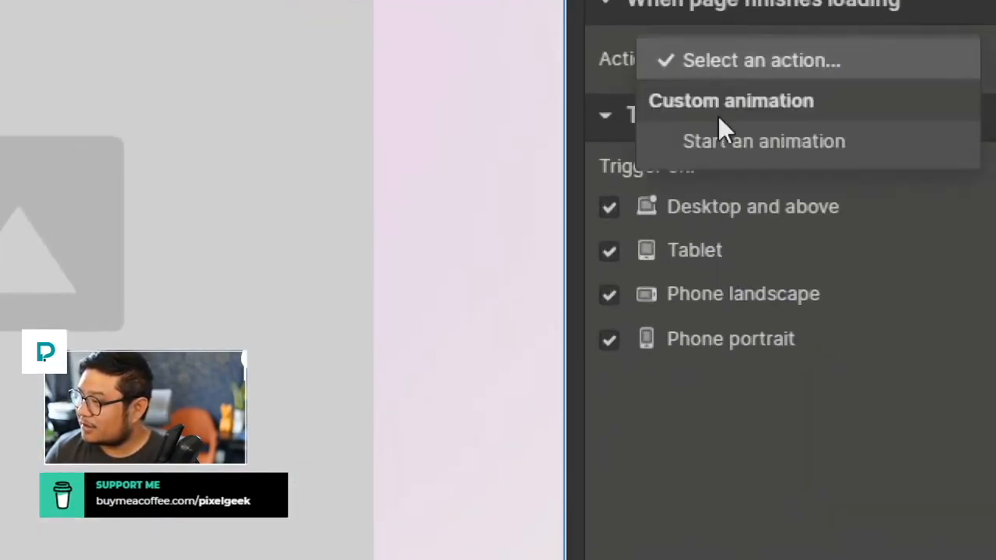
pyautogui.click(712, 136)
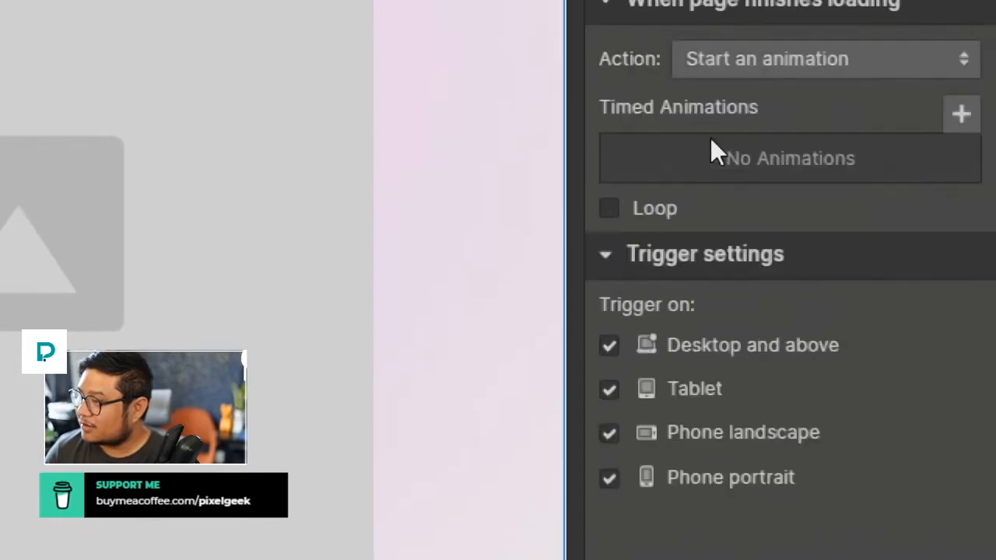
pyautogui.click(957, 113)
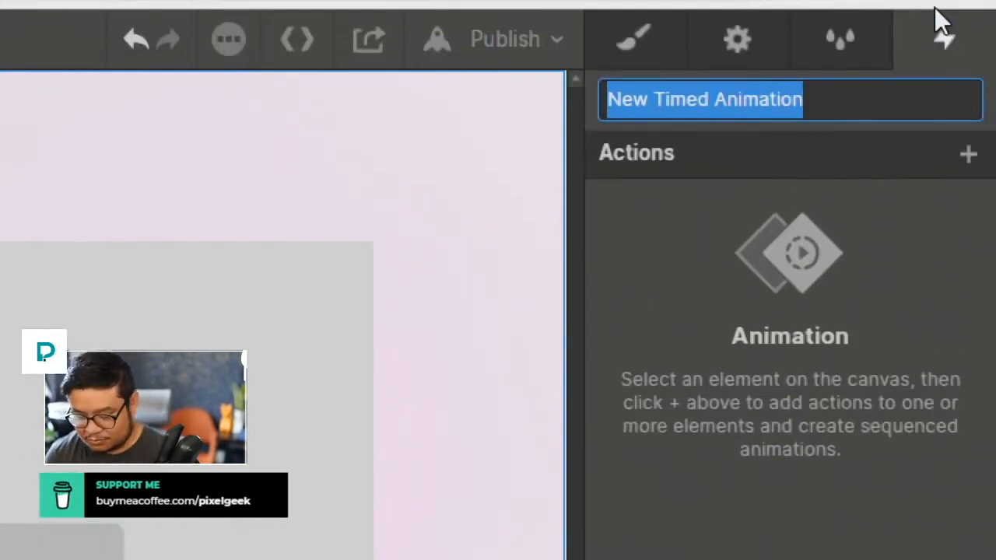
pyautogui.write('moving circles')
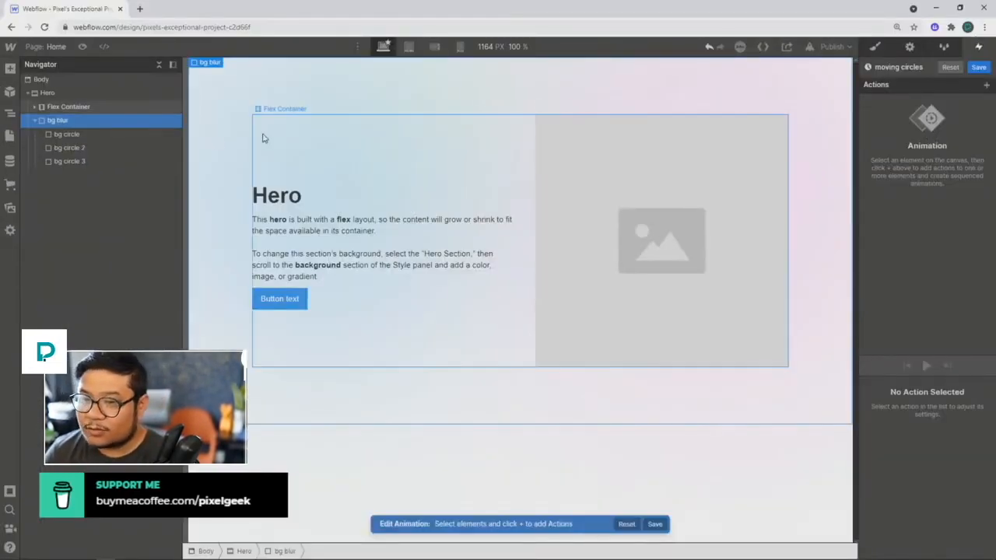
# Add a Move action for the first bg circle with an X offset of -10% and a Y offset of -5%.
pyautogui.click(136, 136)
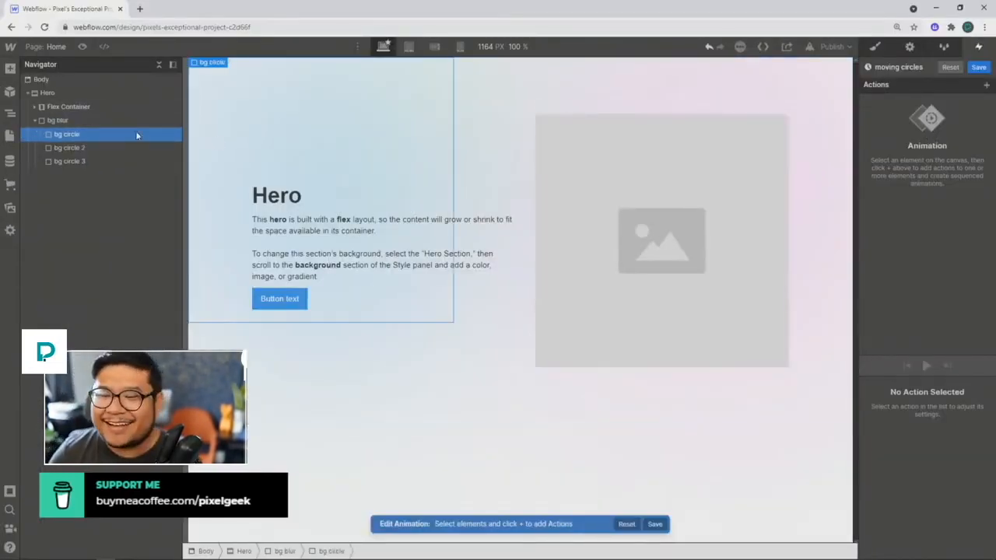
pyautogui.click(986, 84)
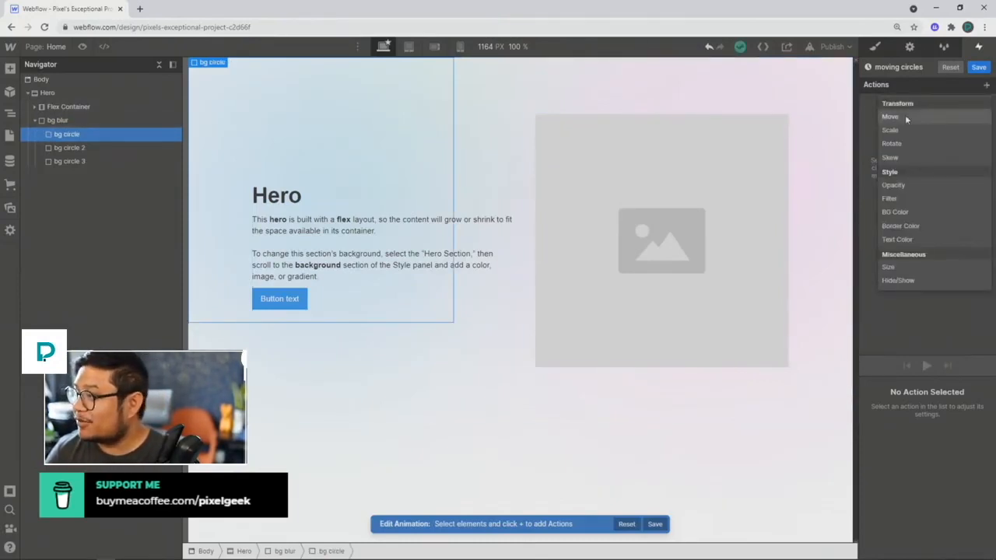
pyautogui.click(905, 116)
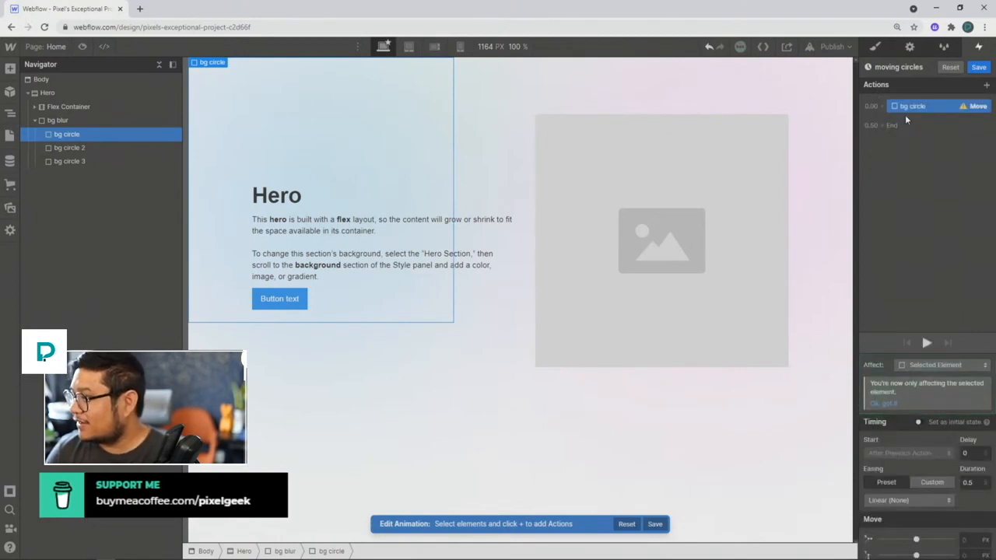
pyautogui.scroll(-1, 907, 468)
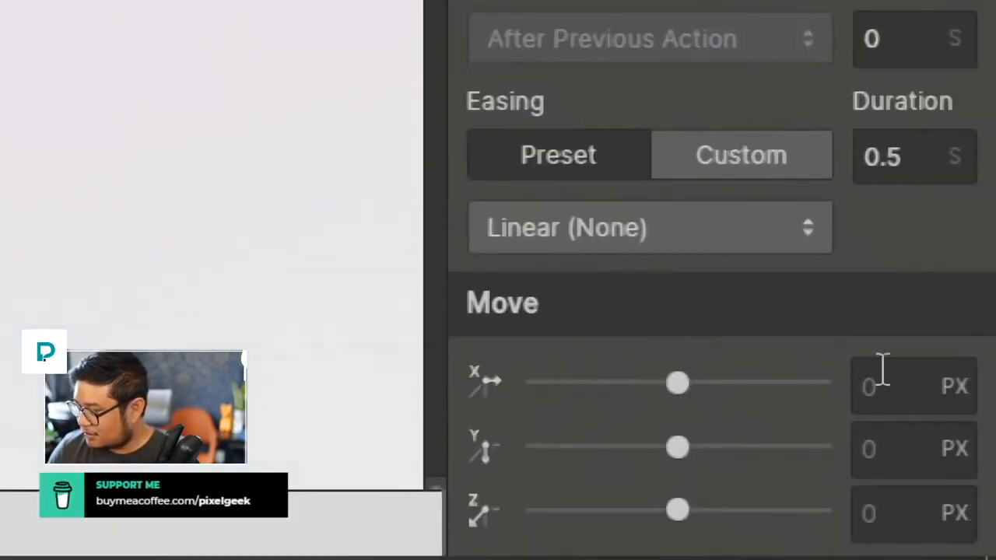
pyautogui.click(968, 514)
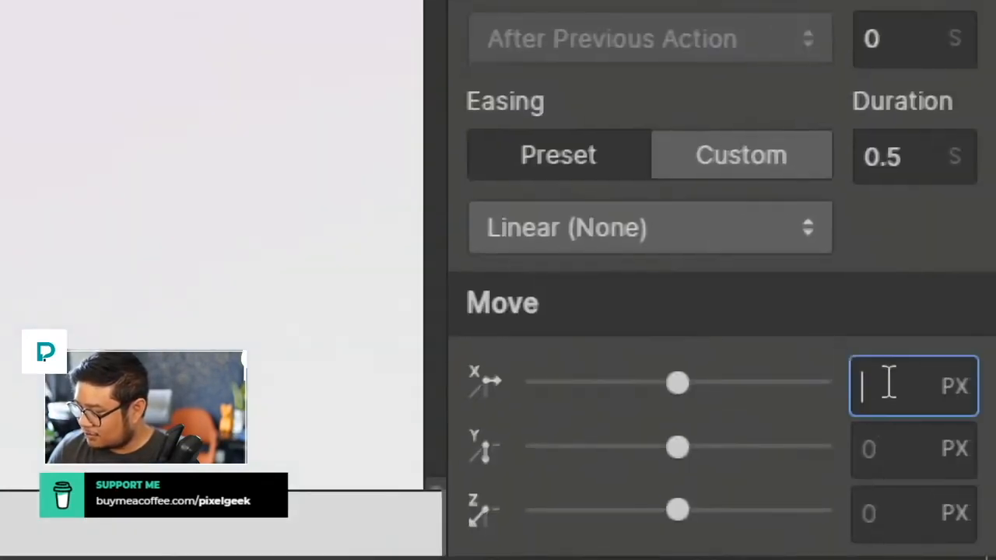
pyautogui.write('-')
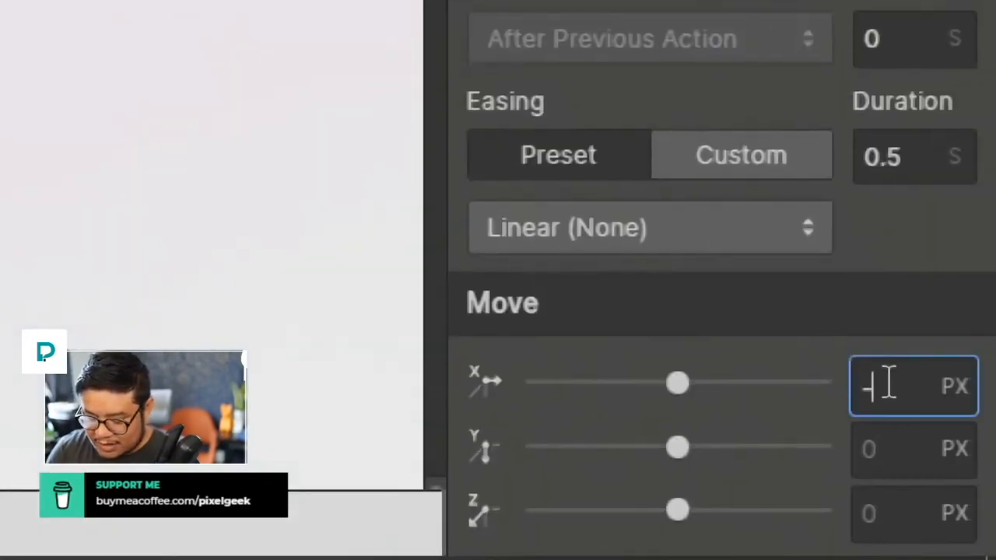
pyautogui.write('10%')
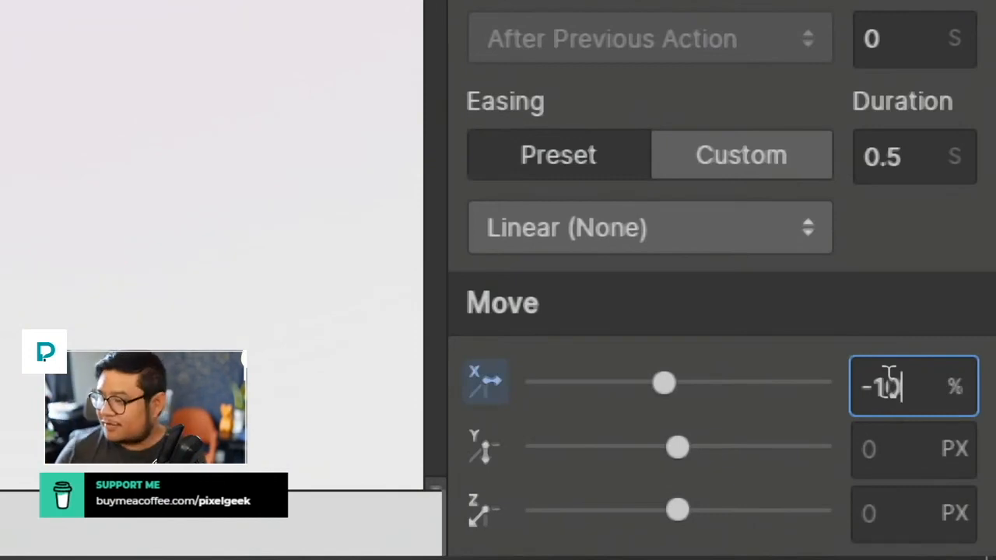
pyautogui.click(890, 455)
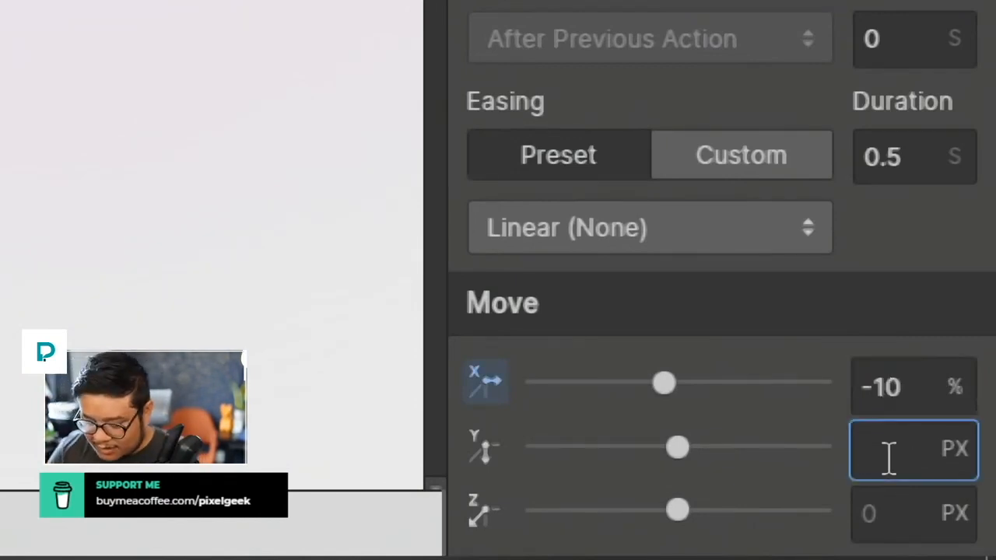
pyautogui.write('-5%')
pyautogui.press('Return')
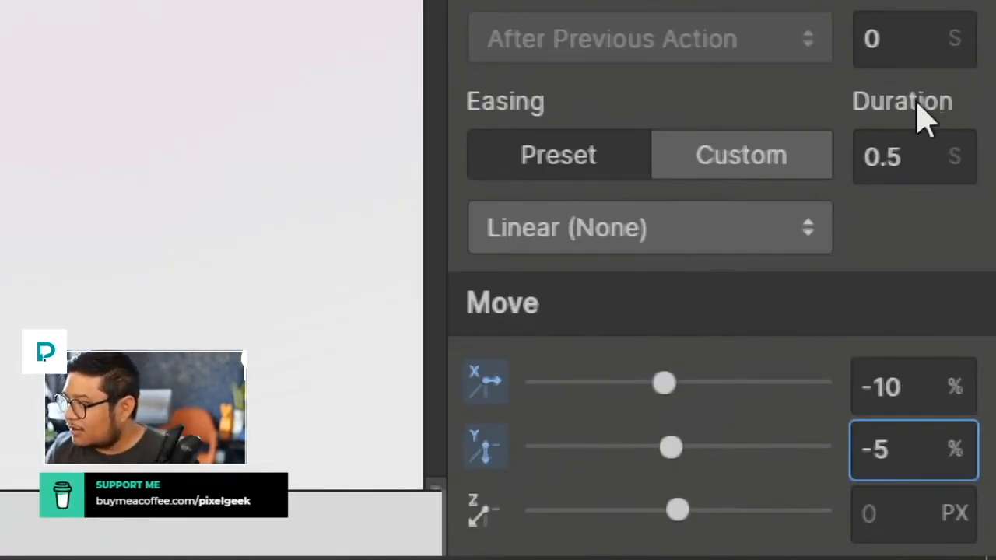
# Set the bg circle Move action's duration to 10 seconds and its easing to Ease.
pyautogui.scroll(3, 939, 171)
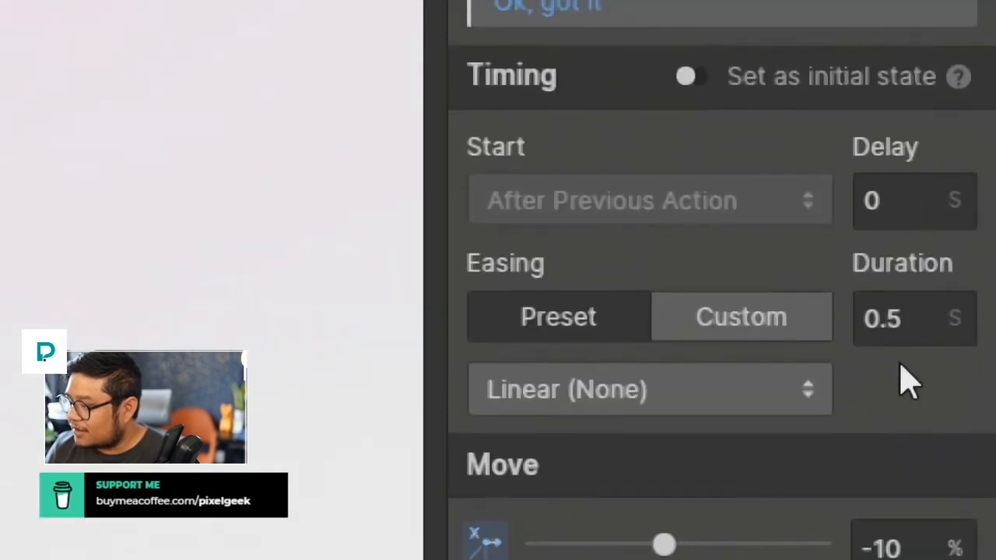
pyautogui.click(905, 323)
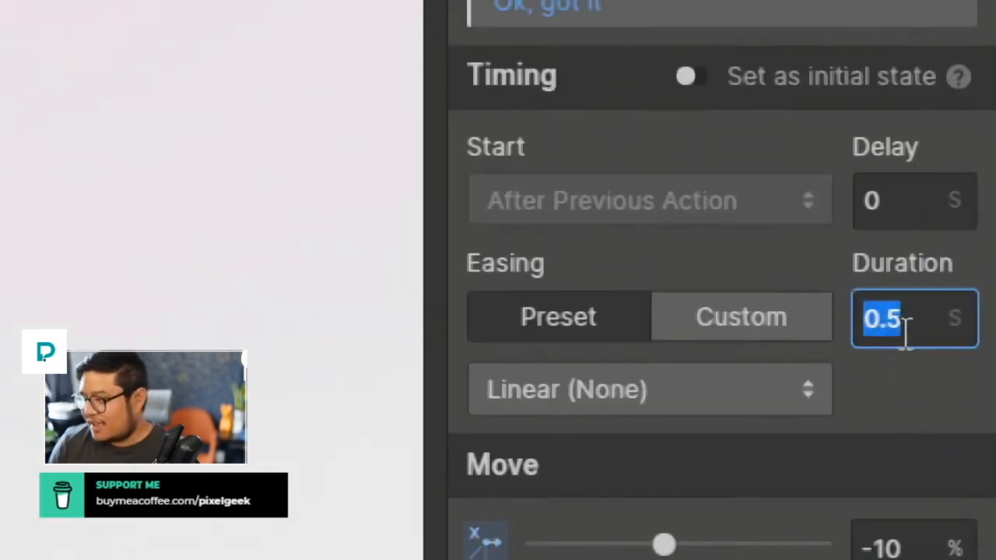
pyautogui.write('10')
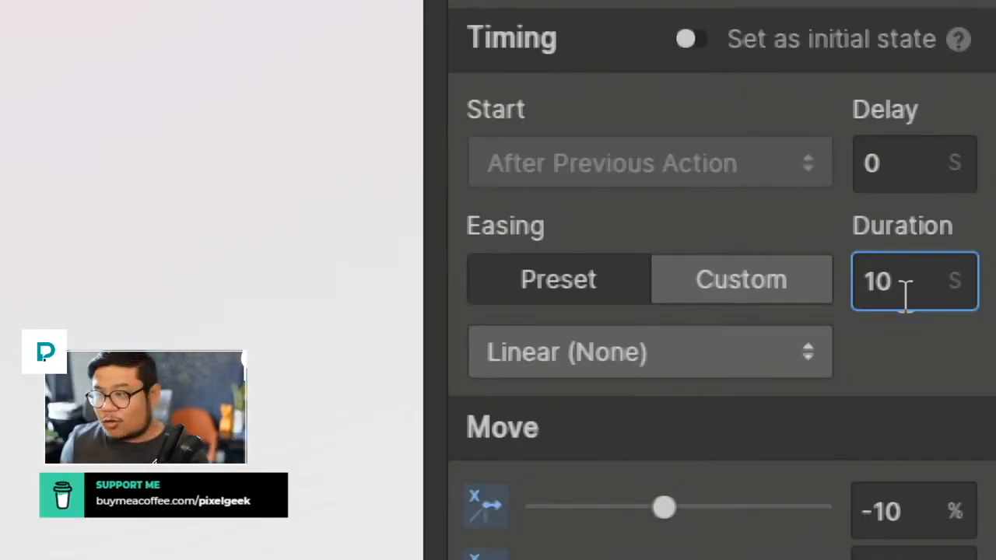
pyautogui.click(504, 337)
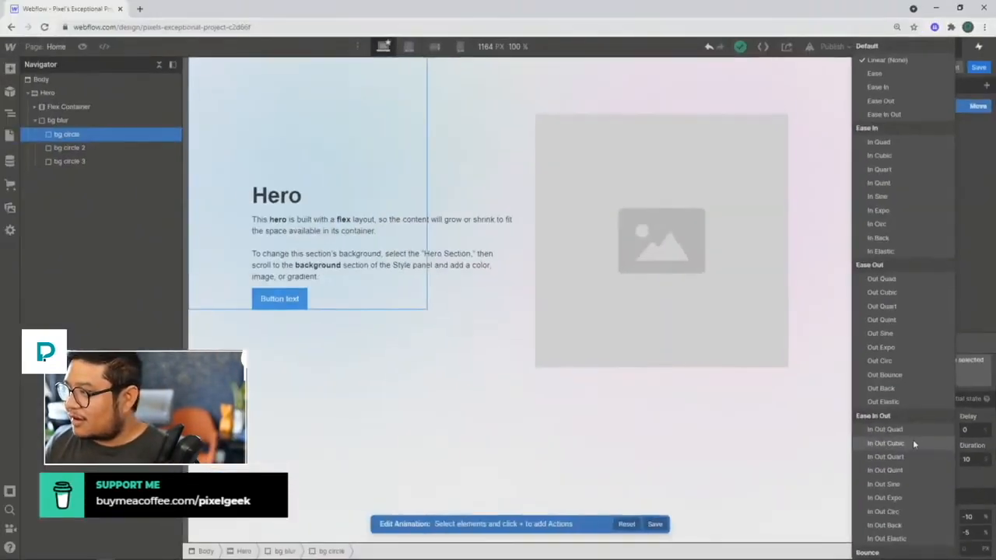
pyautogui.click(880, 73)
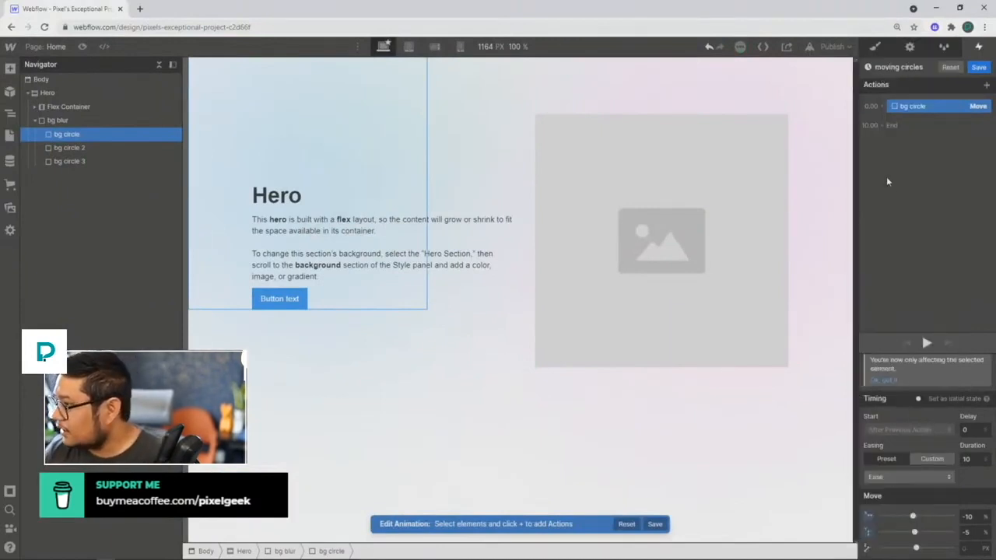
# Play a preview of the moving circles animation and save it.
pyautogui.click(917, 306)
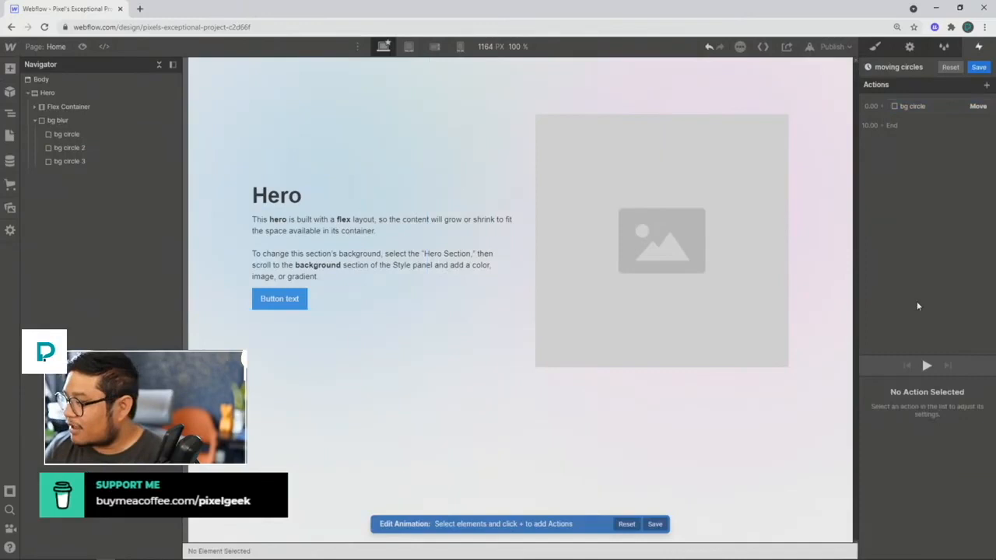
pyautogui.click(926, 365)
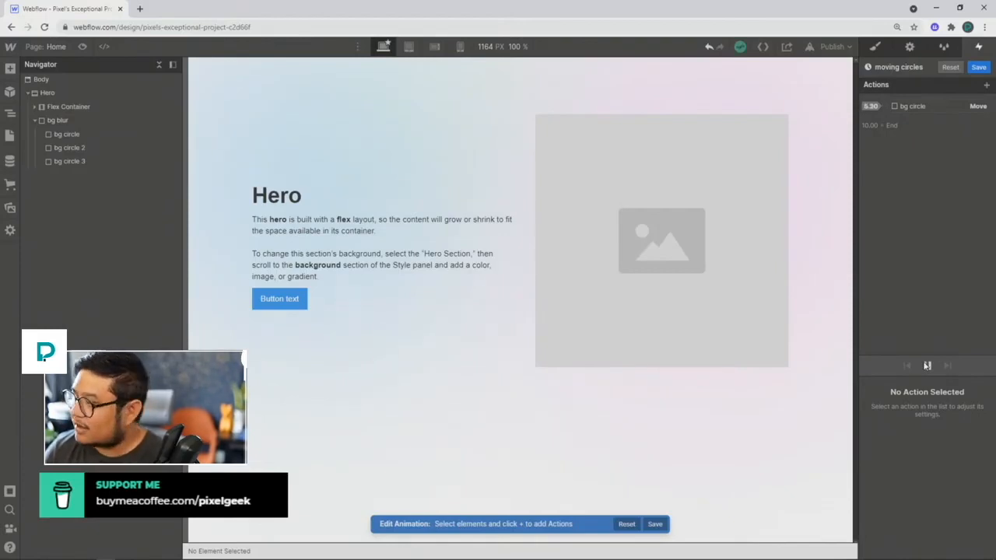
pyautogui.click(978, 67)
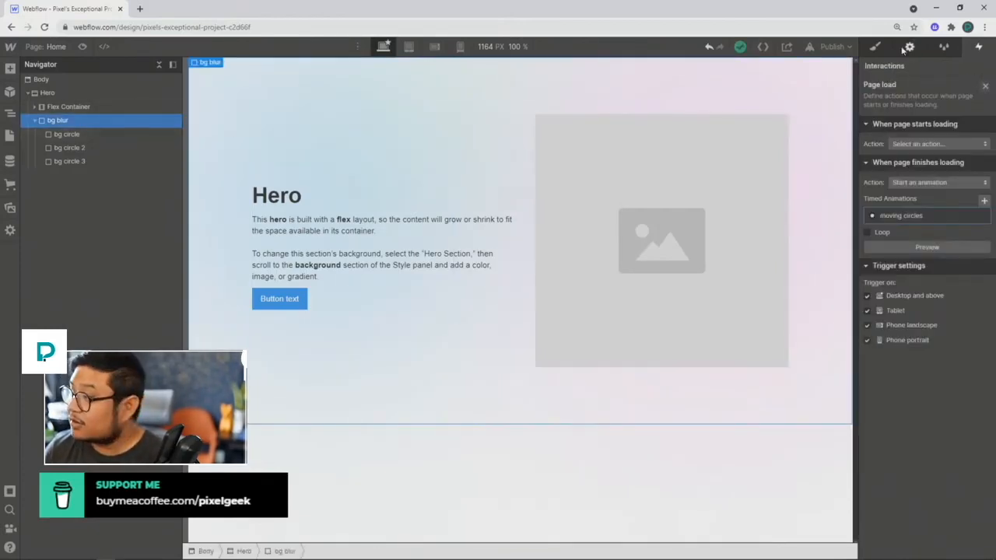
# Hide the 200 px Blur filter on the bg blur div.
pyautogui.press('s')
pyautogui.scroll(-6, 926, 467)
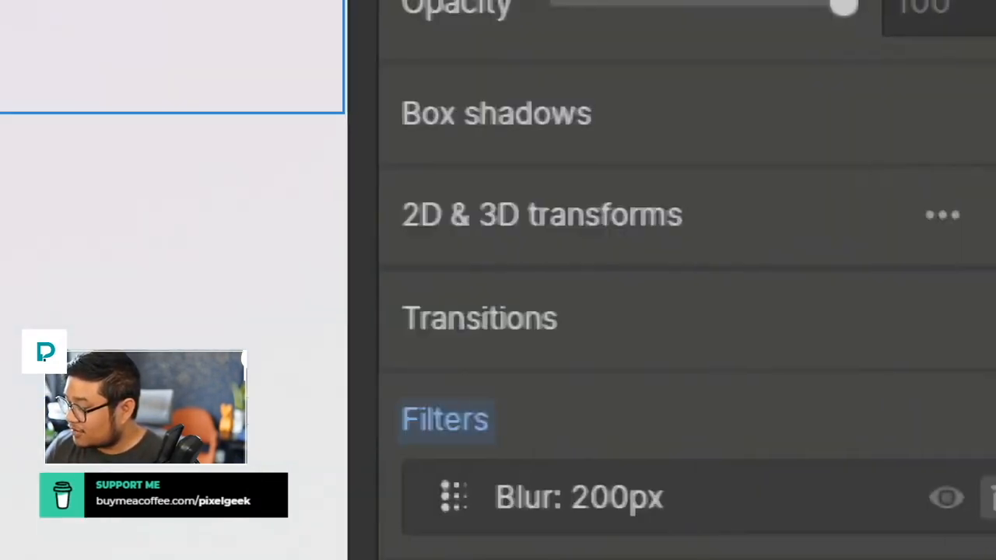
pyautogui.click(934, 499)
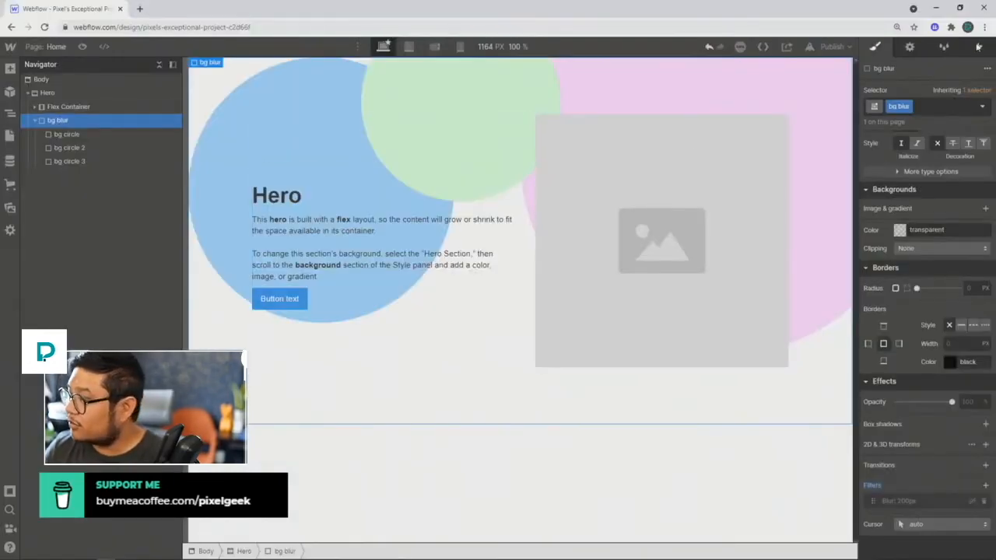
# Reopen the moving circles timed animation and play it with the circles unblurred.
pyautogui.click(978, 47)
pyautogui.click(887, 221)
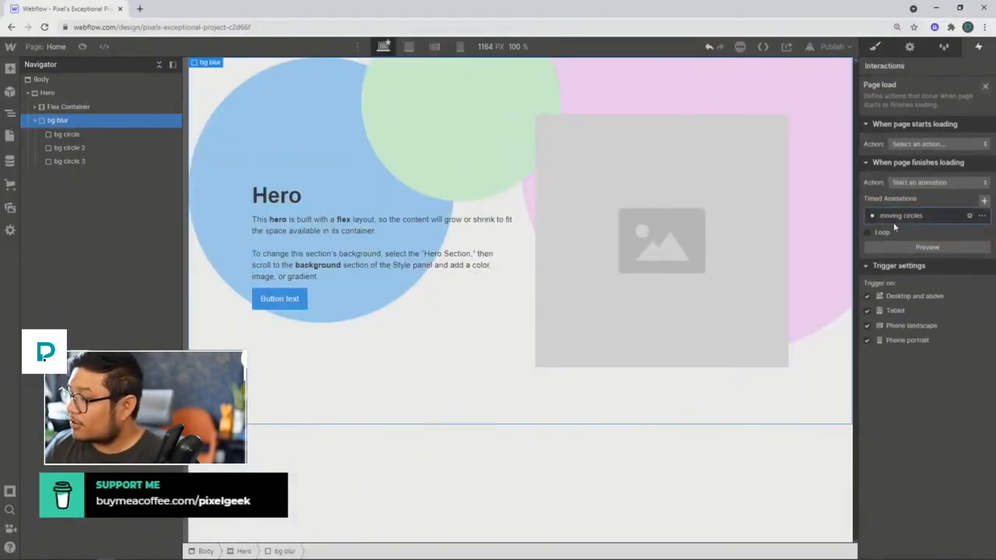
pyautogui.click(894, 217)
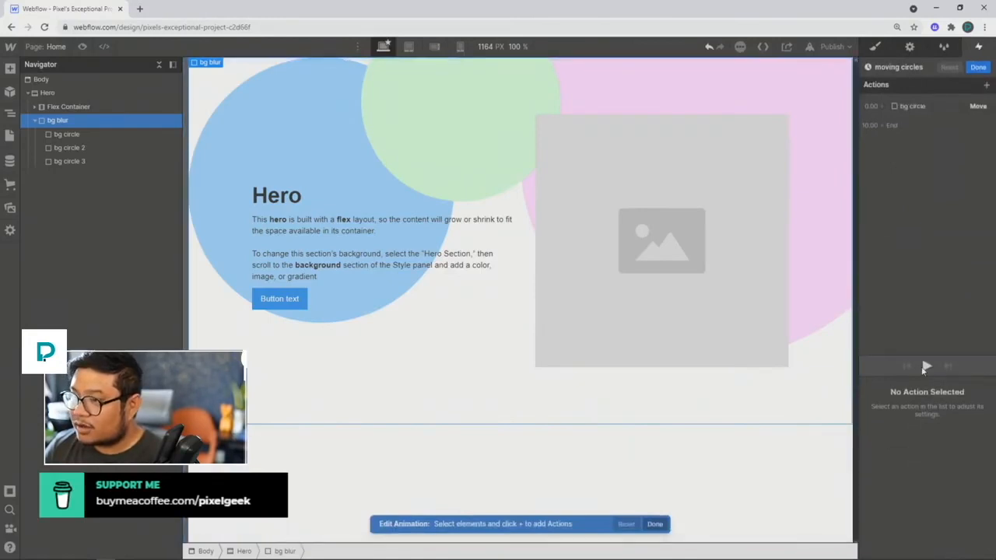
pyautogui.click(925, 367)
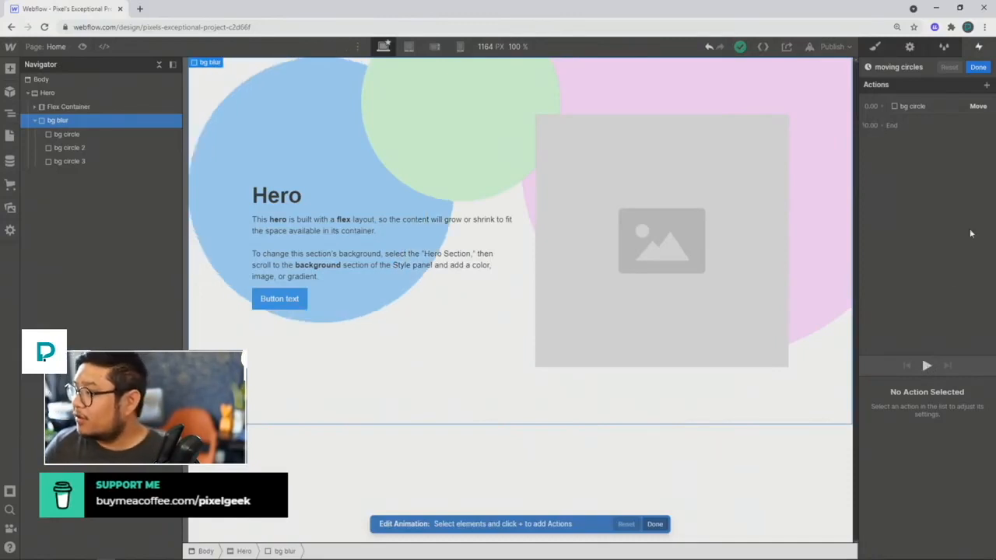
# Add a Scale action for bg circle alongside its Move action, with a 10-second duration and Ease easing.
pyautogui.click(914, 107)
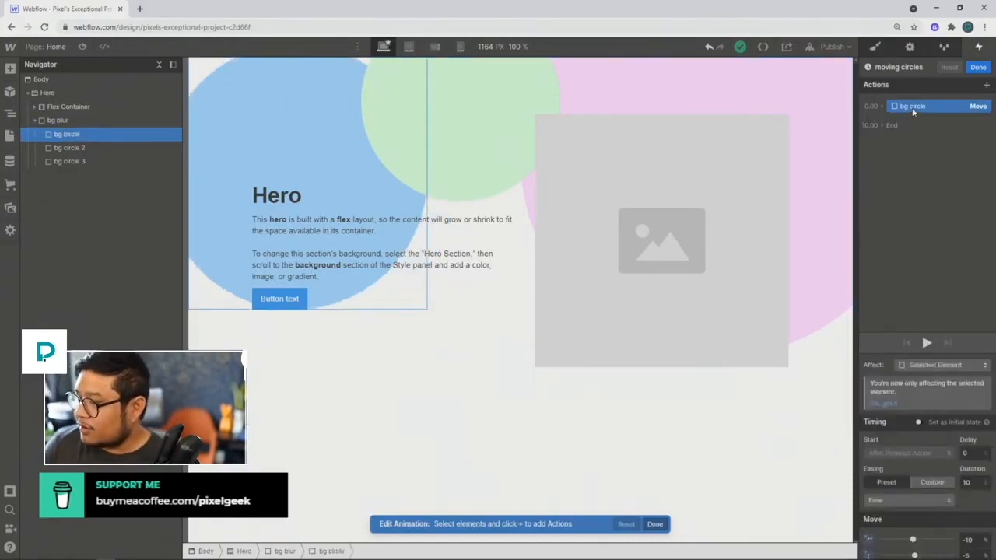
pyautogui.click(880, 107)
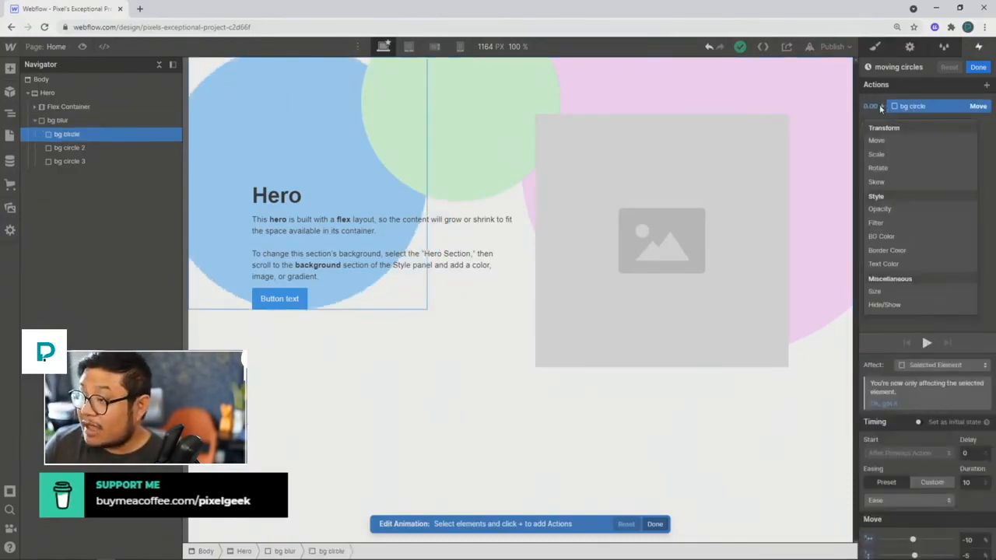
pyautogui.click(878, 155)
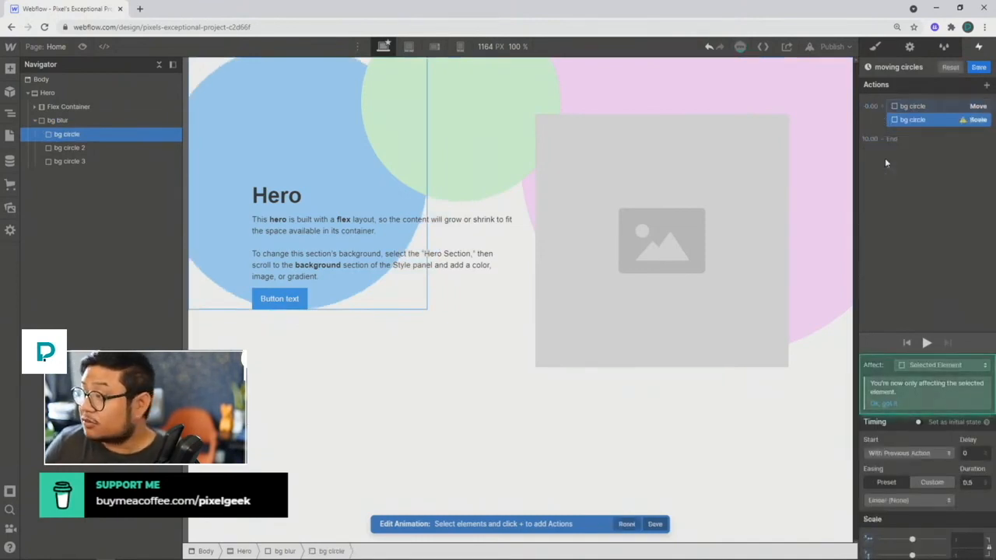
pyautogui.click(972, 483)
pyautogui.write('10')
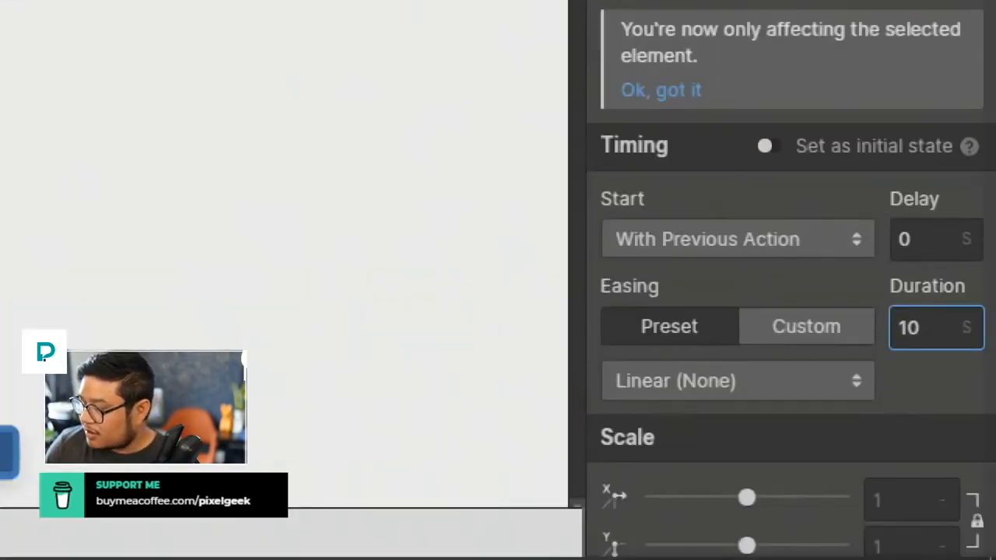
pyautogui.click(770, 383)
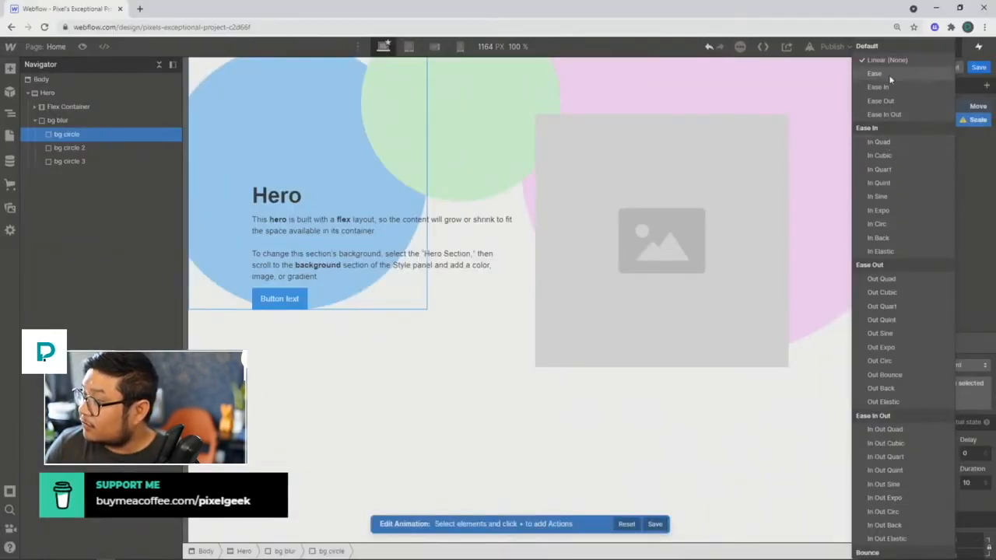
pyautogui.click(889, 75)
# Set the bg circle Scale action's X and Y to 1.2 after trying 2, 1.5 and 1.25.
pyautogui.scroll(-1, 959, 504)
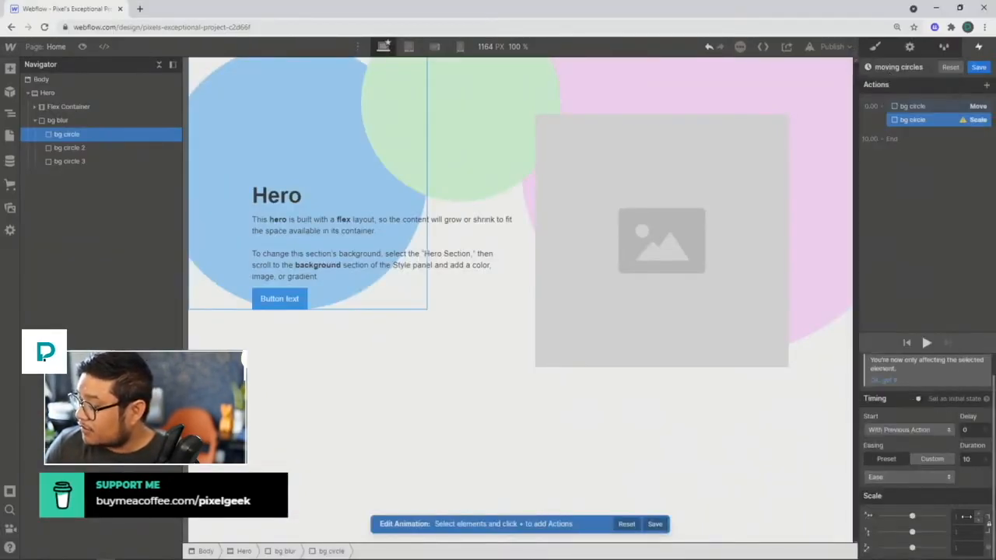
pyautogui.click(963, 517)
pyautogui.write('2')
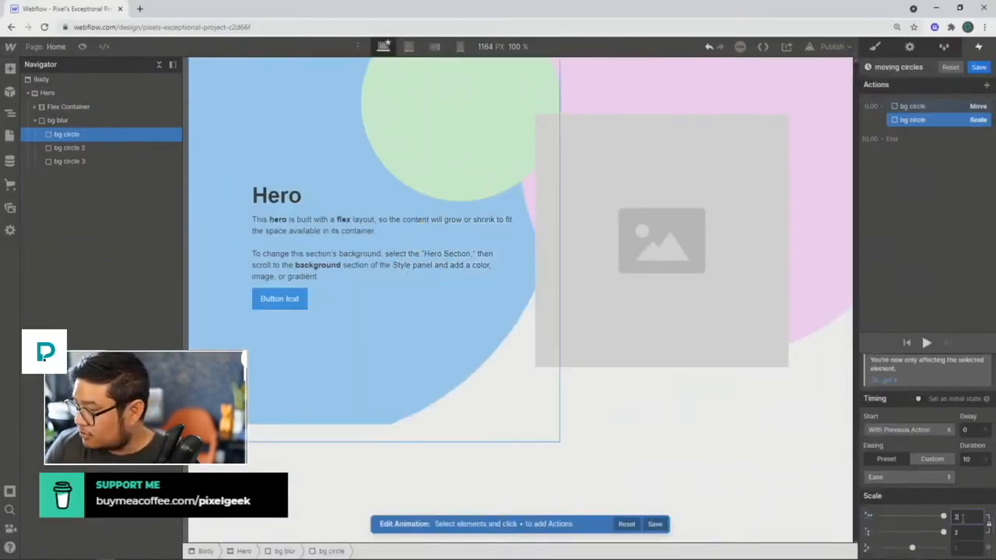
pyautogui.press('BackSpace')
pyautogui.write('1')
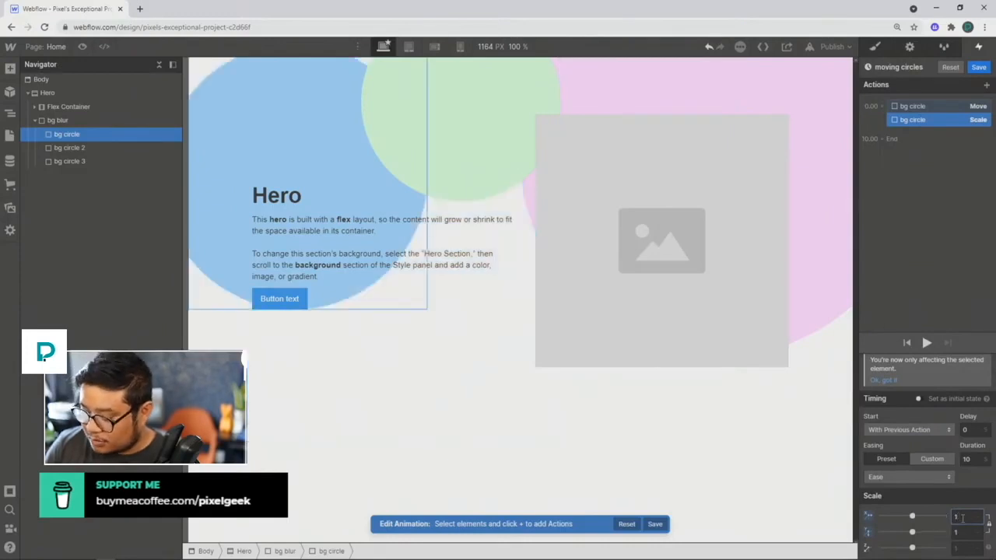
pyautogui.write('.5')
pyautogui.press('Return')
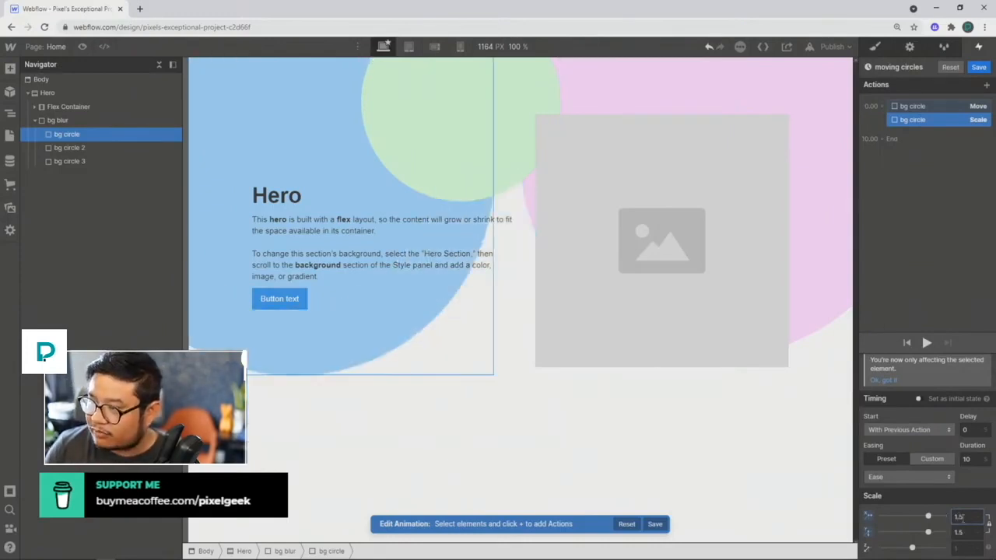
pyautogui.press('BackSpace')
pyautogui.write('25')
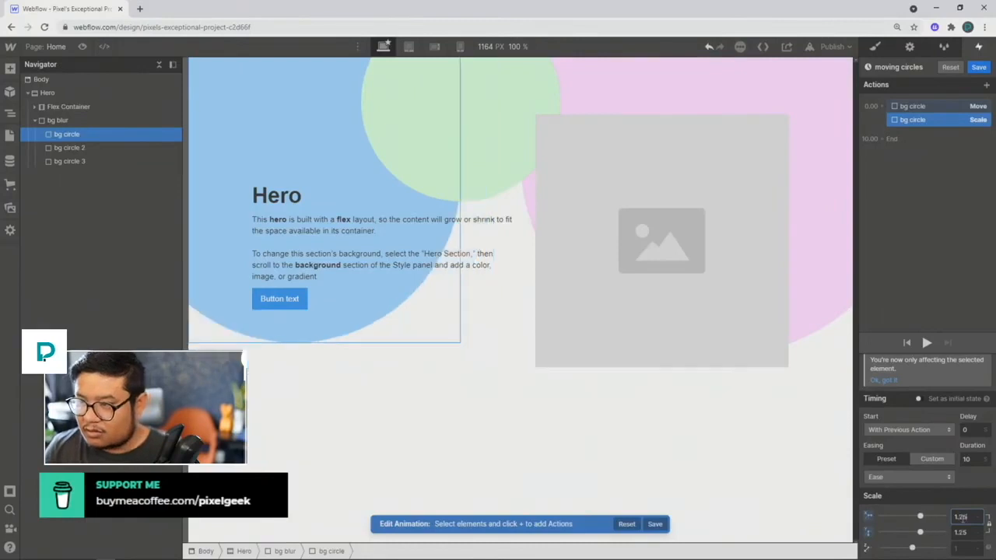
pyautogui.press('BackSpace')
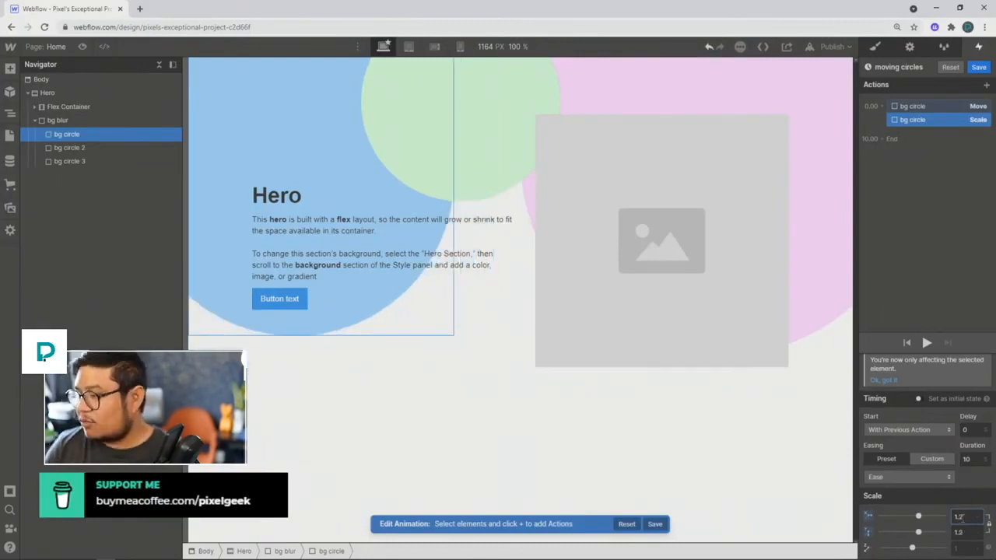
# Play the combined move and scale animation and select bg circle's Move action.
pyautogui.click(927, 343)
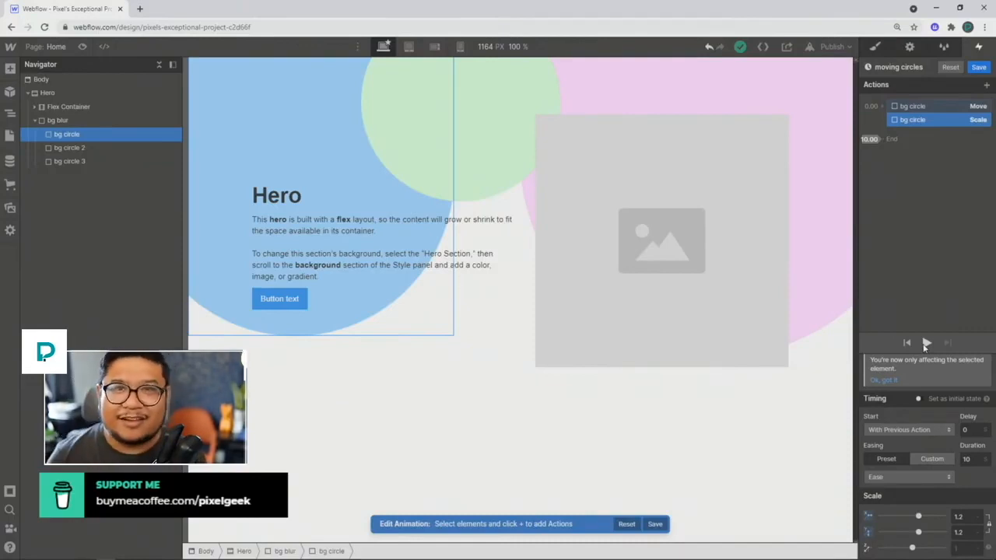
pyautogui.click(923, 110)
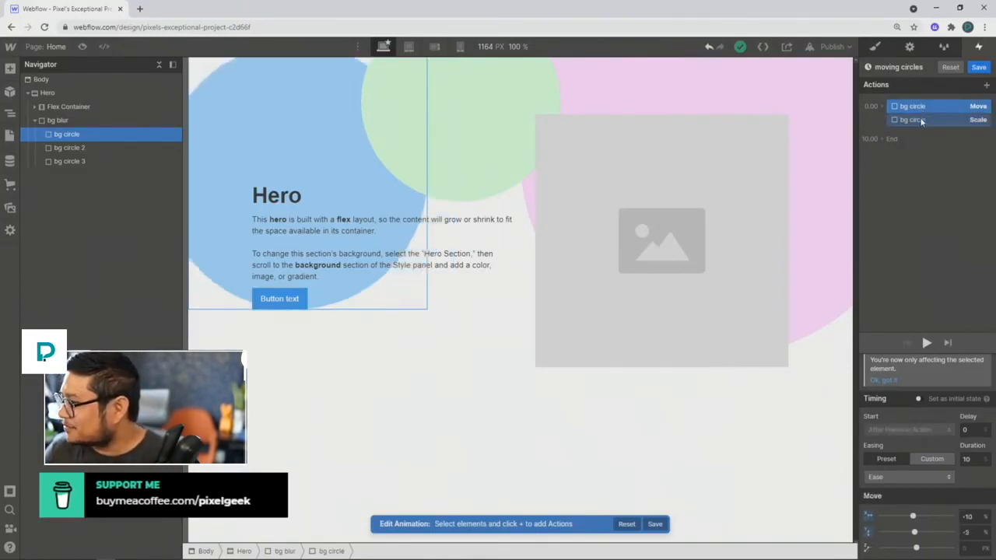
# Duplicate bg circle's Move and Scale actions together so the copies follow the original pair.
pyautogui.keyDown('shift'); pyautogui.click(922, 121); pyautogui.keyUp('shift')
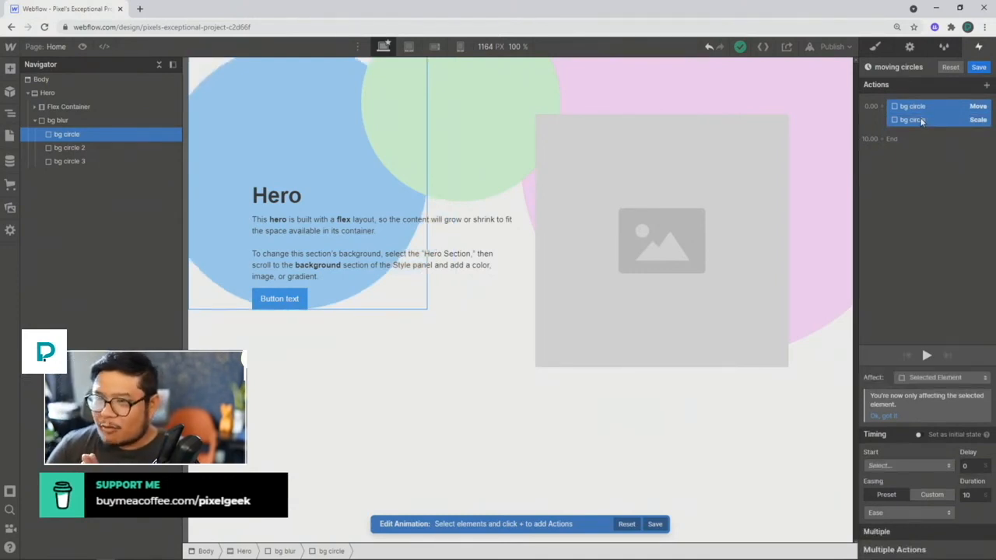
pyautogui.rightClick(922, 120)
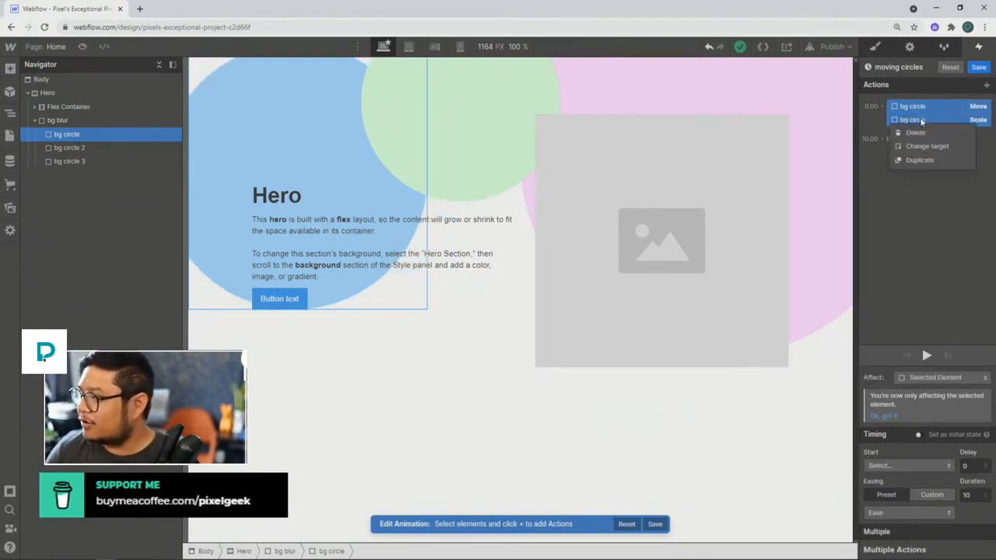
pyautogui.click(915, 107)
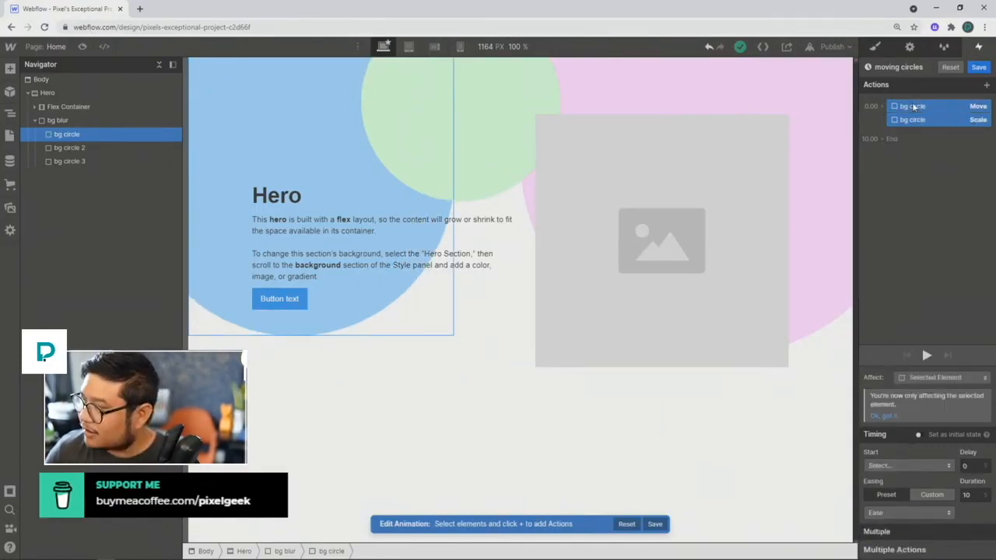
pyautogui.rightClick(913, 118)
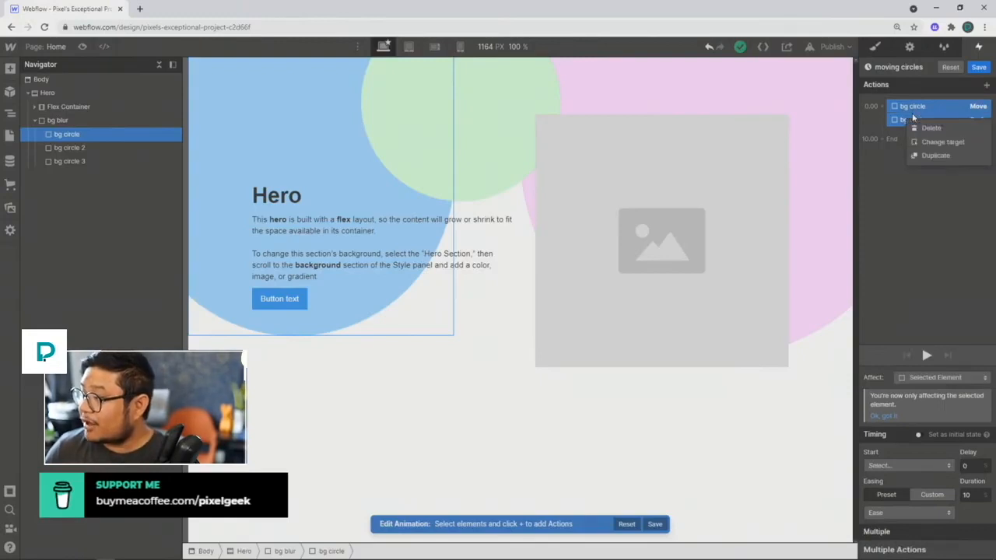
pyautogui.click(928, 153)
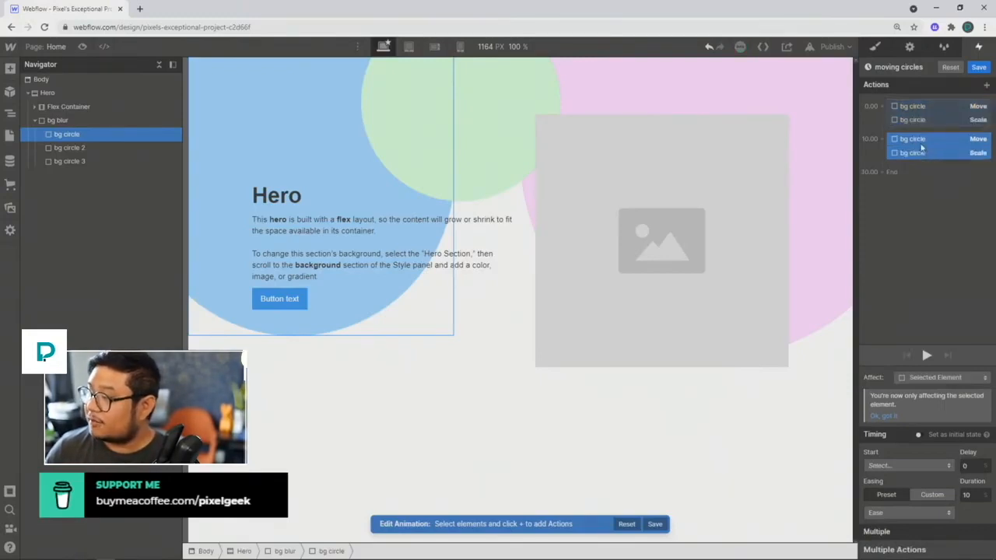
# Set the duplicated bg circle Move action's X and Y to 0%.
pyautogui.click(924, 141)
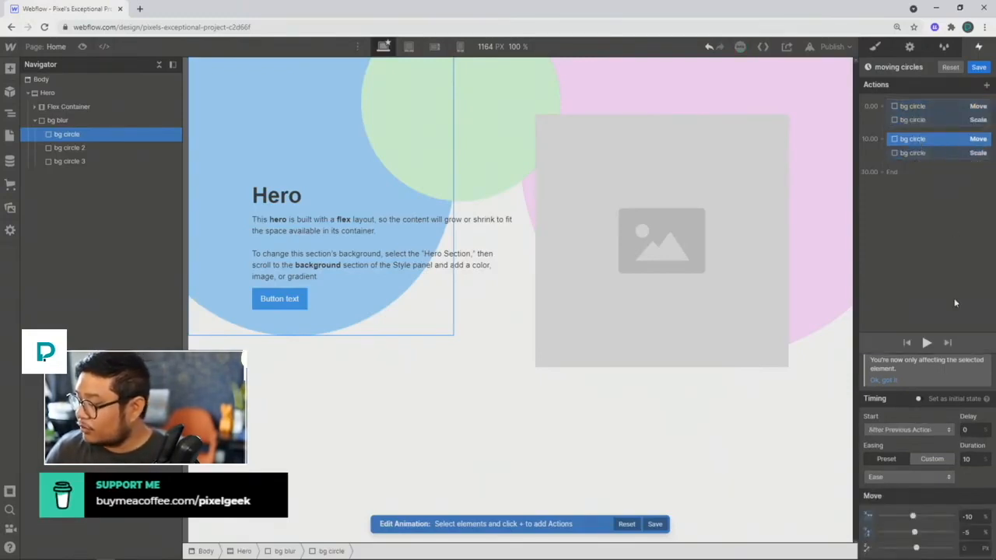
pyautogui.moveTo(977, 519); pyautogui.dragTo(943, 515)
pyautogui.write('-')
pyautogui.hotkey('ctrl', 'a')
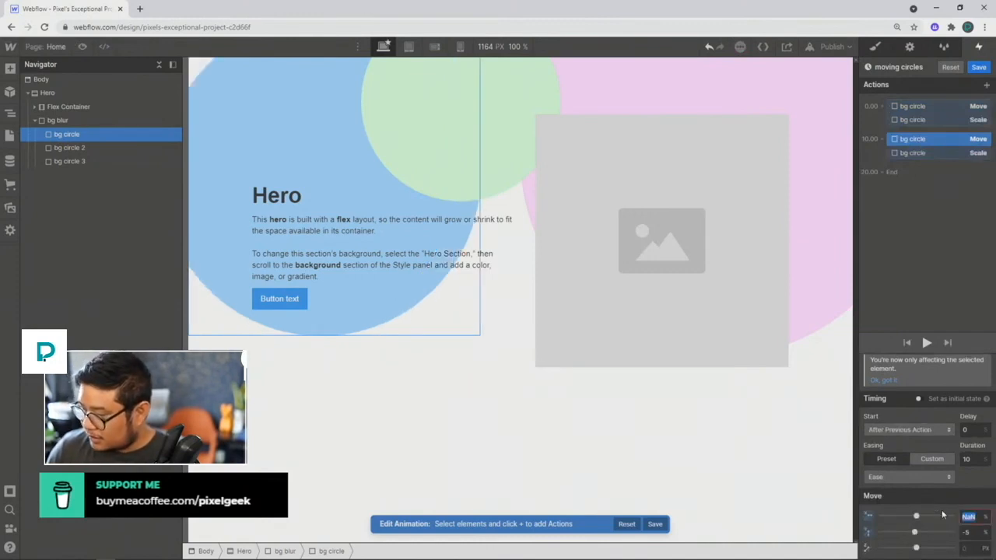
pyautogui.write('0')
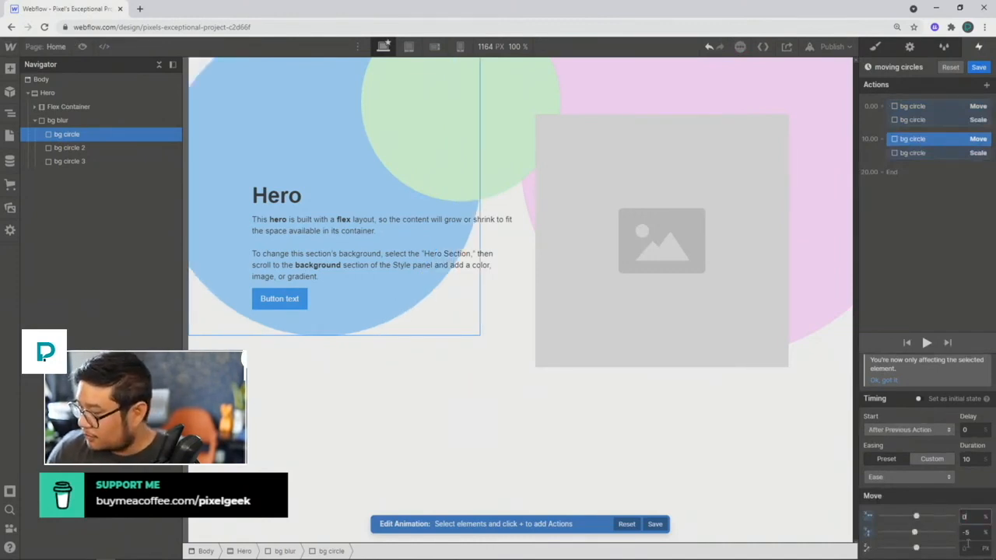
pyautogui.press('Tab')
pyautogui.write('0')
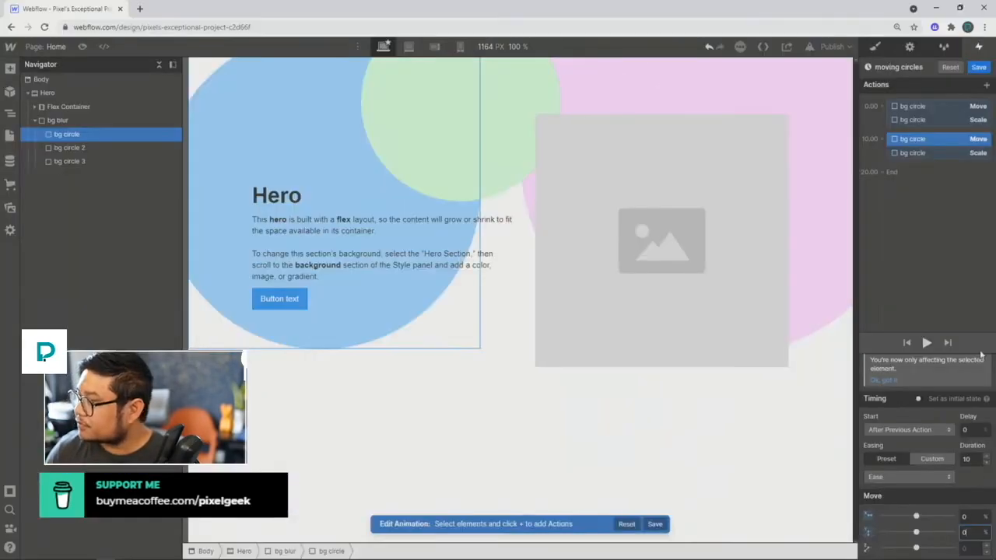
# Set the duplicated bg circle Scale action's X and Y to 1 and play the whole animation.
pyautogui.click(934, 153)
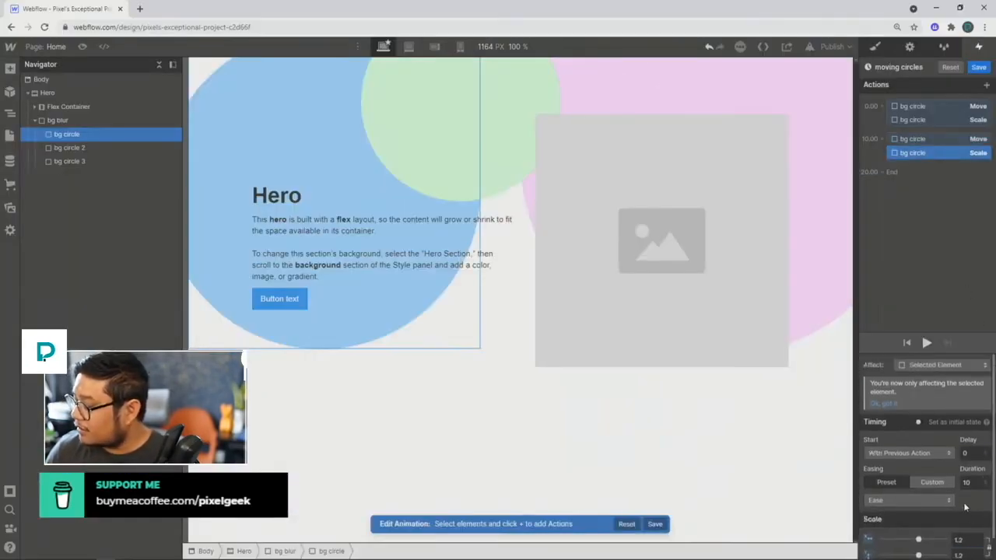
pyautogui.scroll(-1, 963, 513)
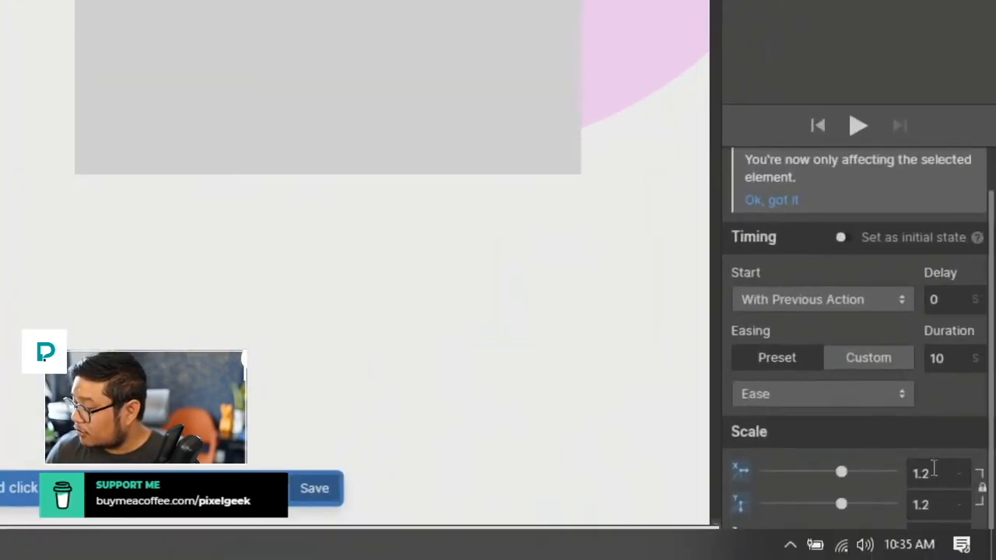
pyautogui.click(964, 516)
pyautogui.write('1')
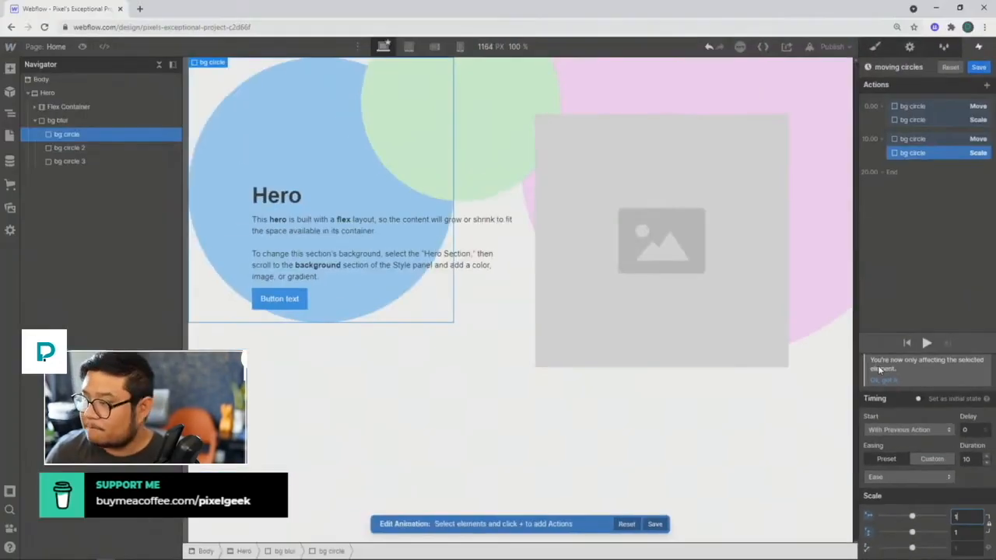
pyautogui.click(927, 343)
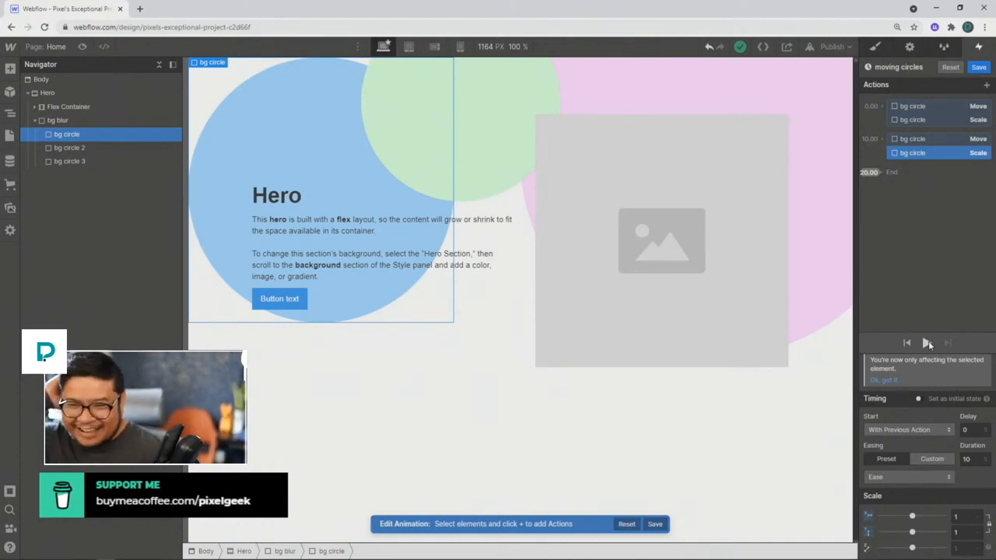
pyautogui.click(500, 97)
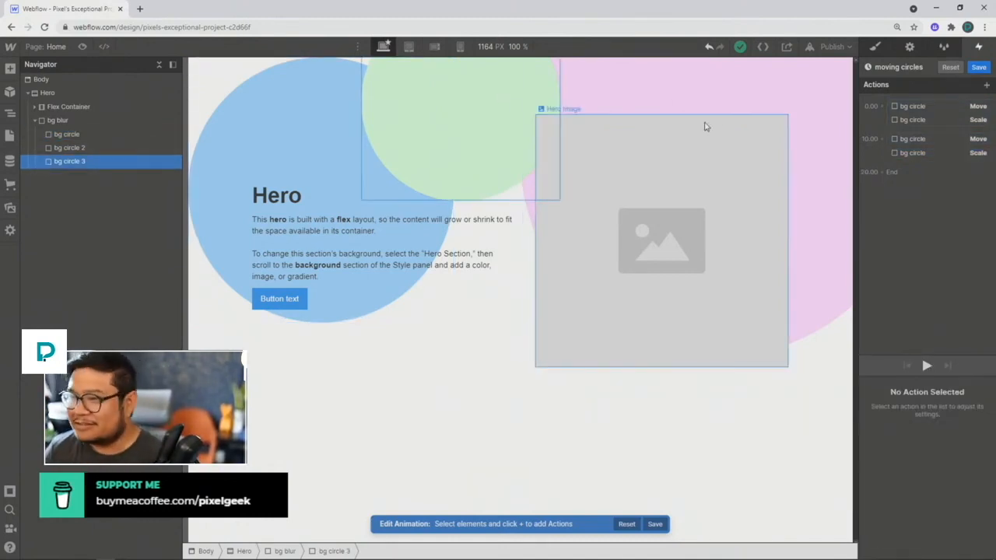
pyautogui.click(77, 148)
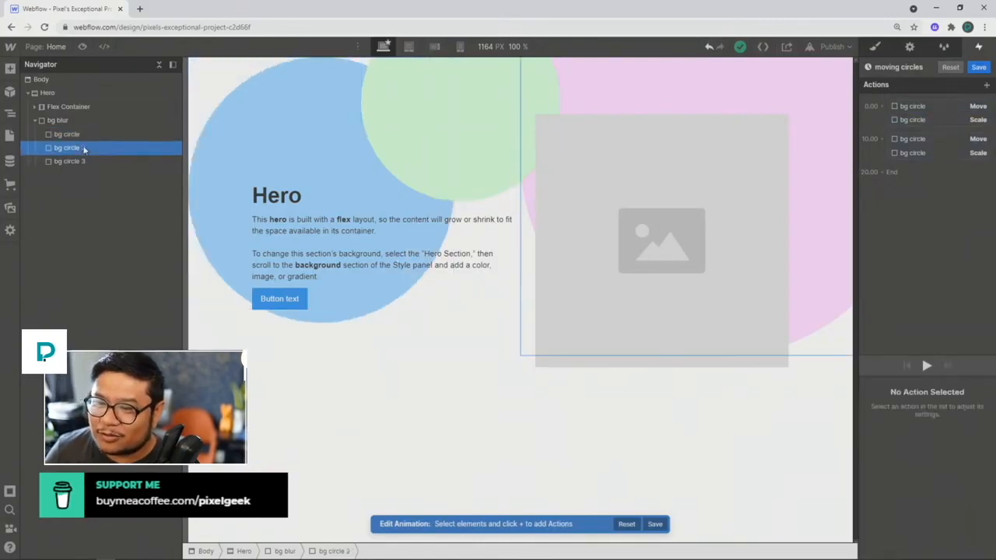
pyautogui.click(881, 106)
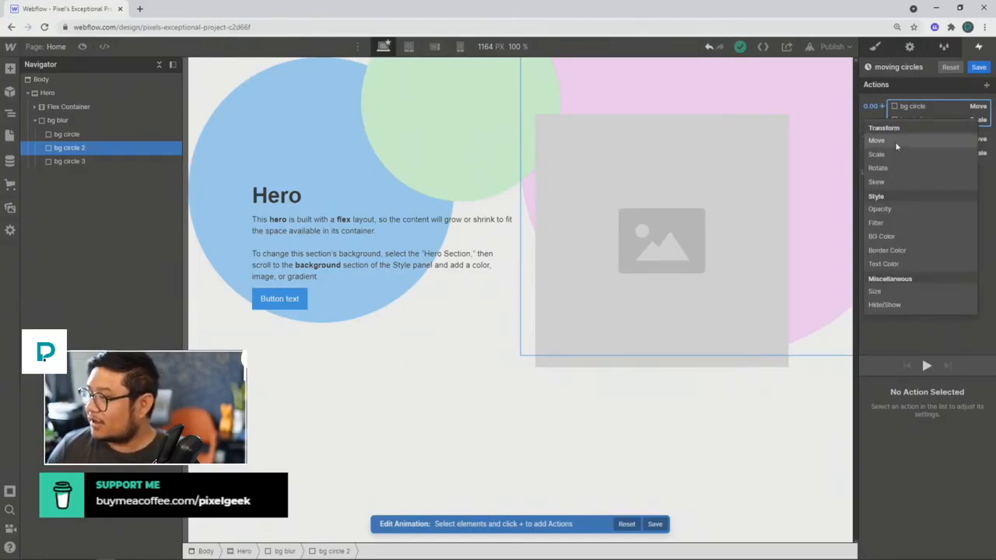
pyautogui.click(937, 322)
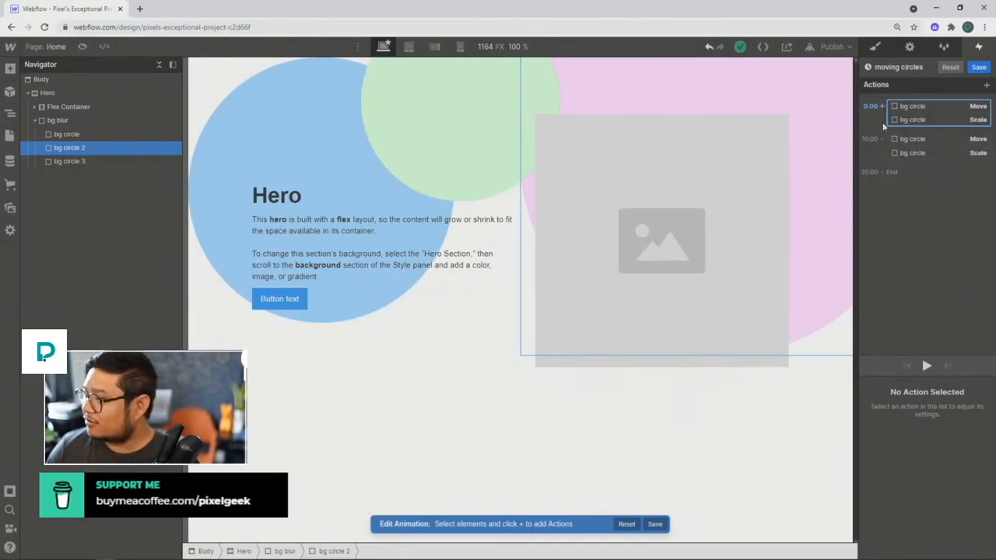
pyautogui.moveTo(883, 113); pyautogui.dragTo(883, 133)
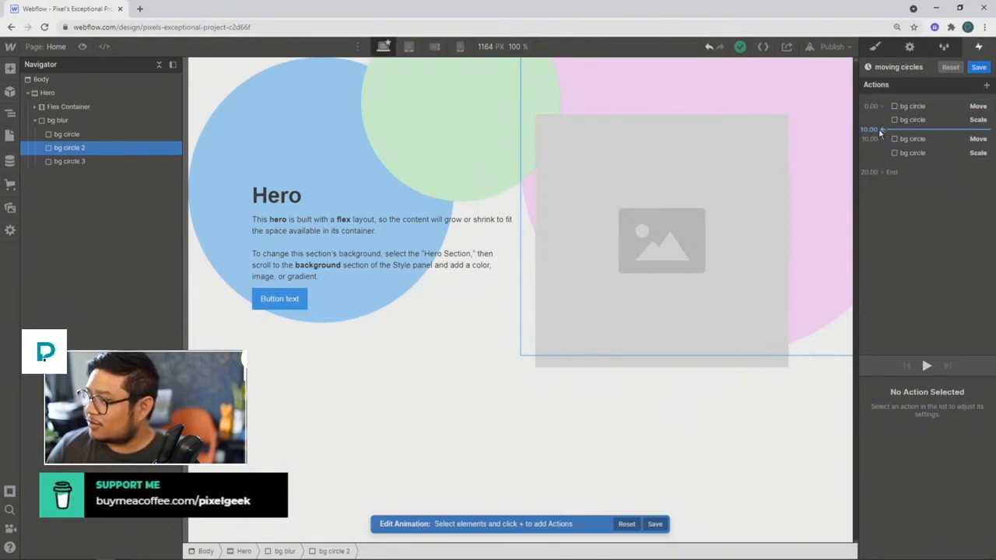
pyautogui.click(882, 131)
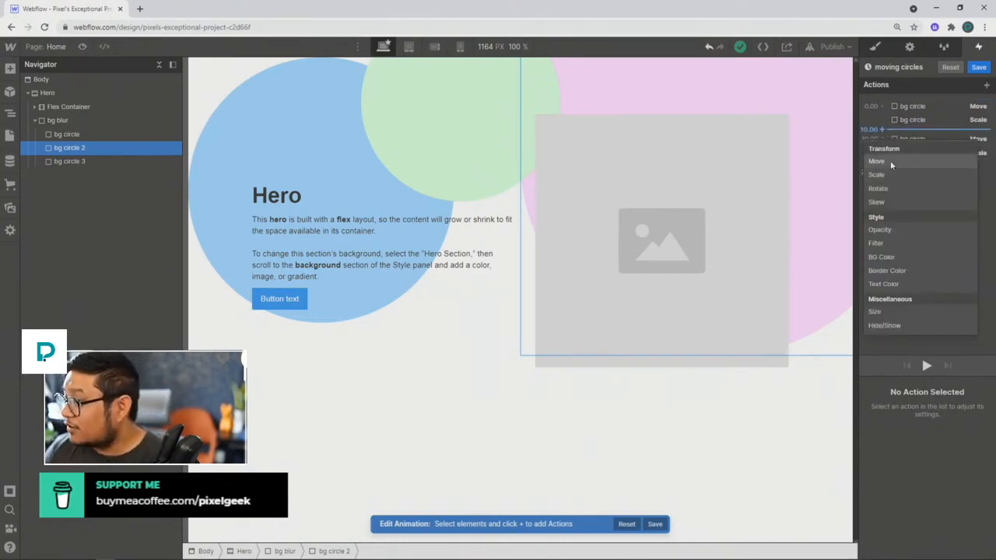
pyautogui.click(890, 160)
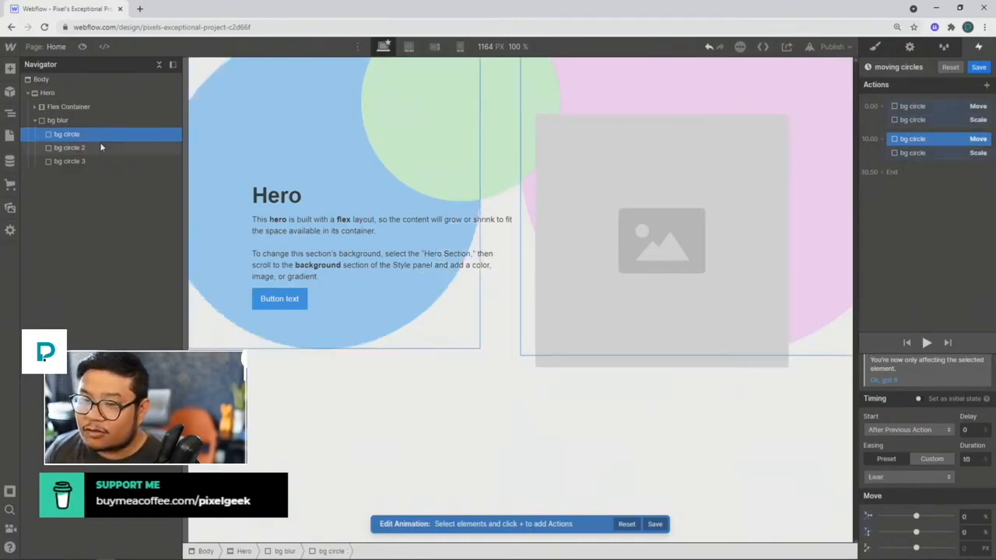
pyautogui.press('Delete')
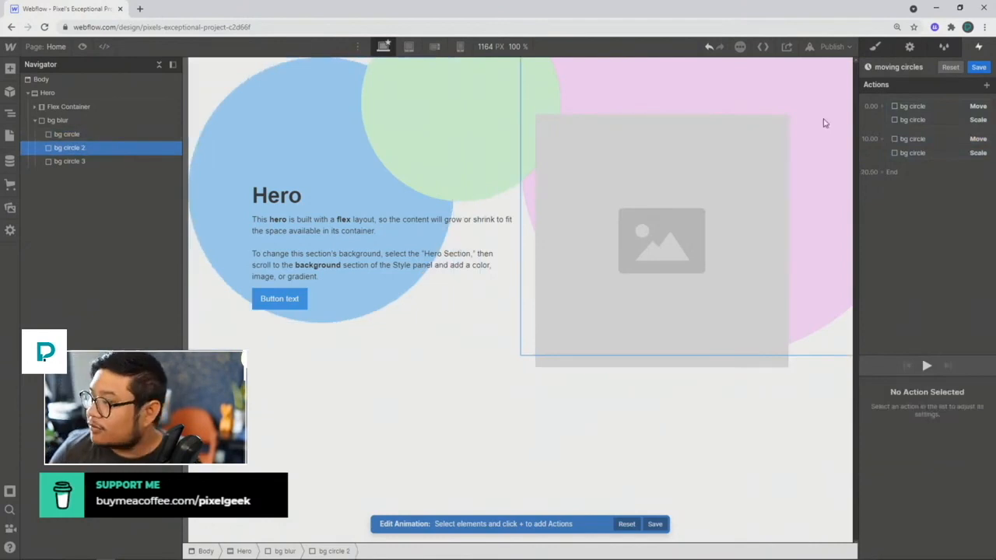
# Add a Move action for bg circle 2 to the first action group, with 3.2-second delay, 7-second duration and Ease easing.
pyautogui.click(883, 107)
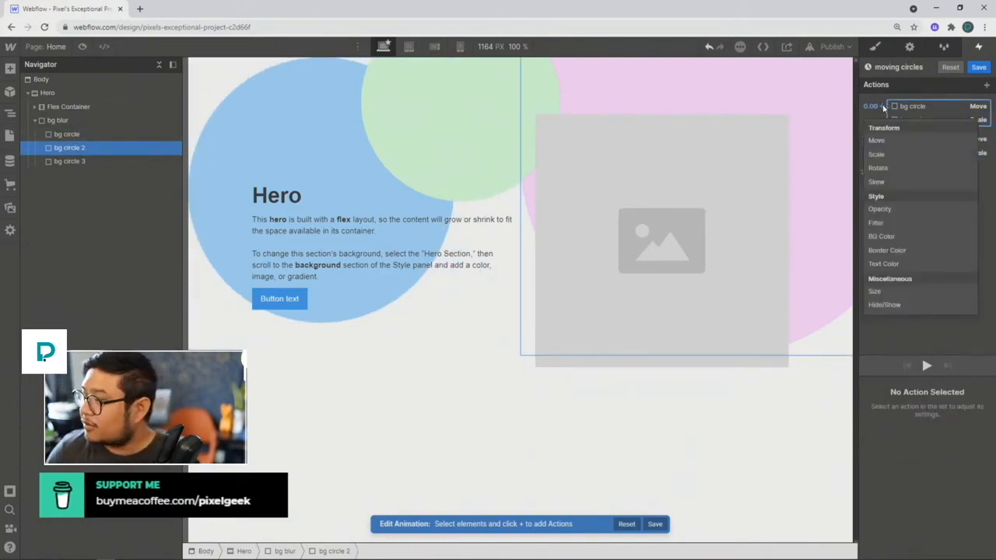
pyautogui.click(879, 144)
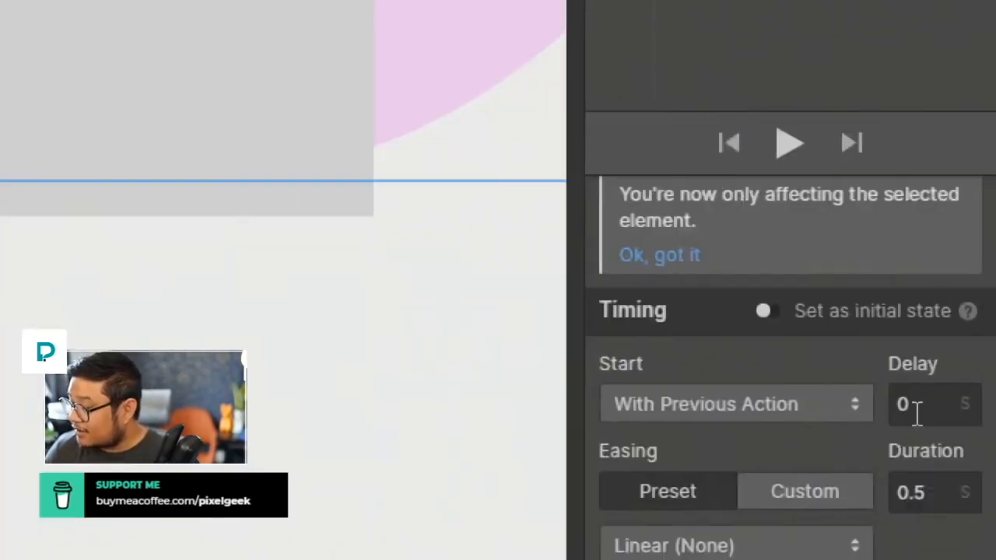
pyautogui.click(969, 430)
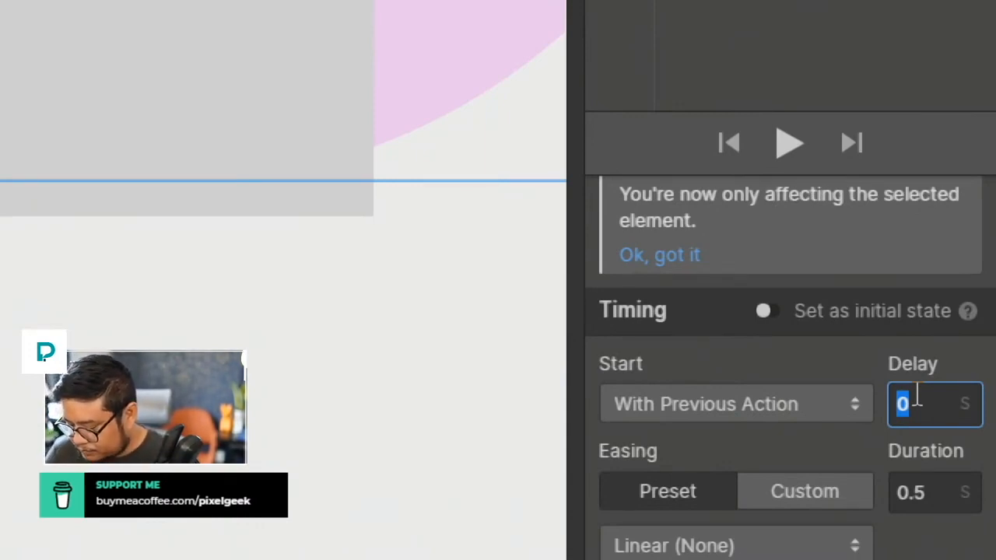
pyautogui.write('3.2')
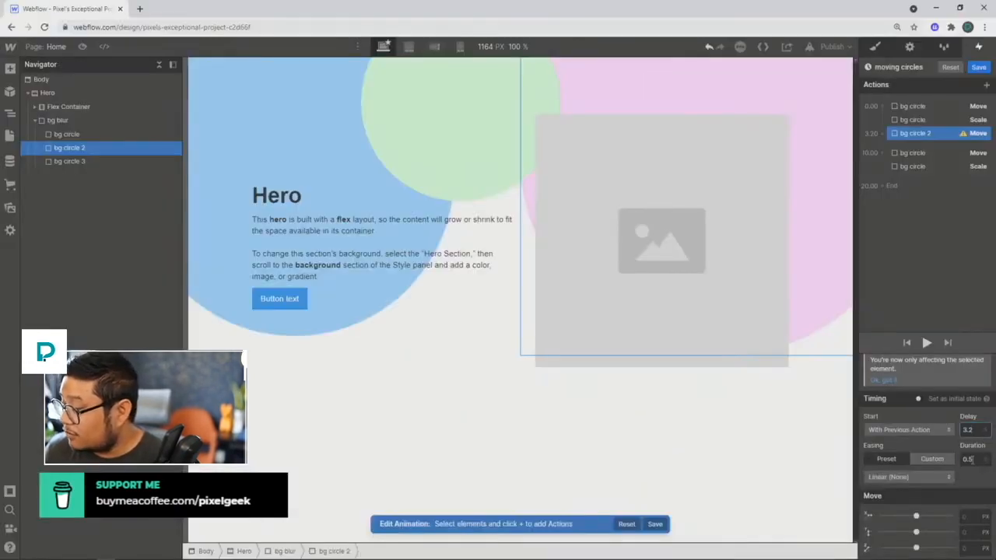
pyautogui.press('Tab')
pyautogui.write('7')
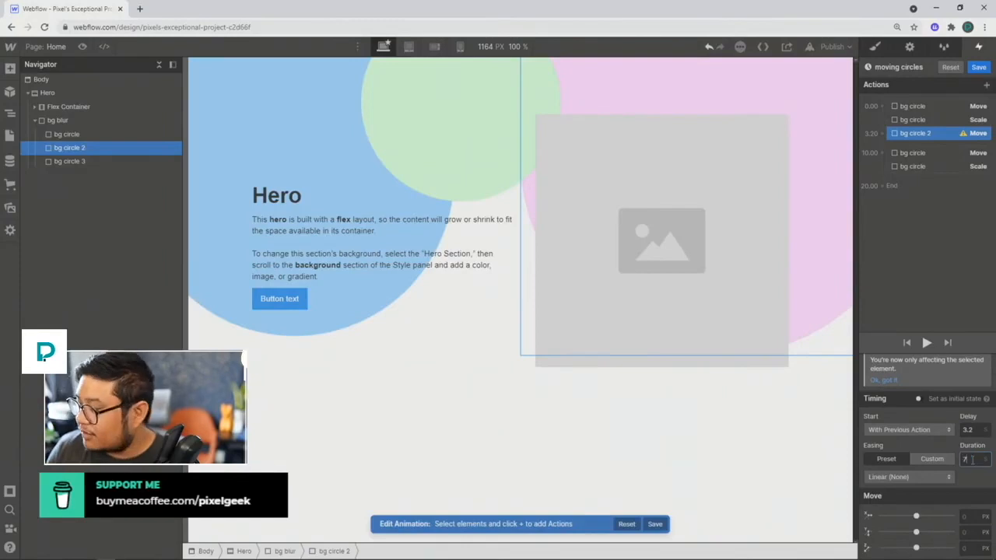
pyautogui.click(895, 478)
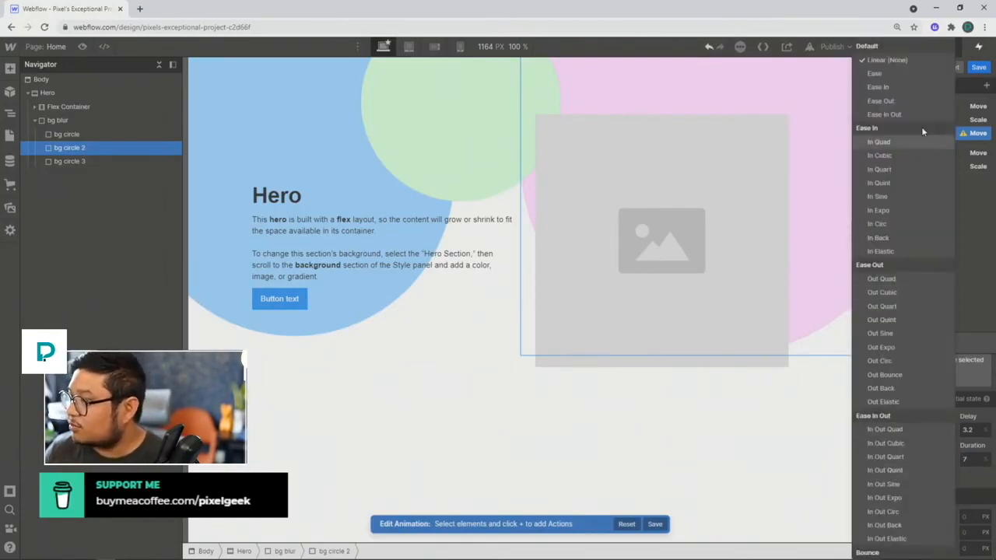
pyautogui.click(903, 72)
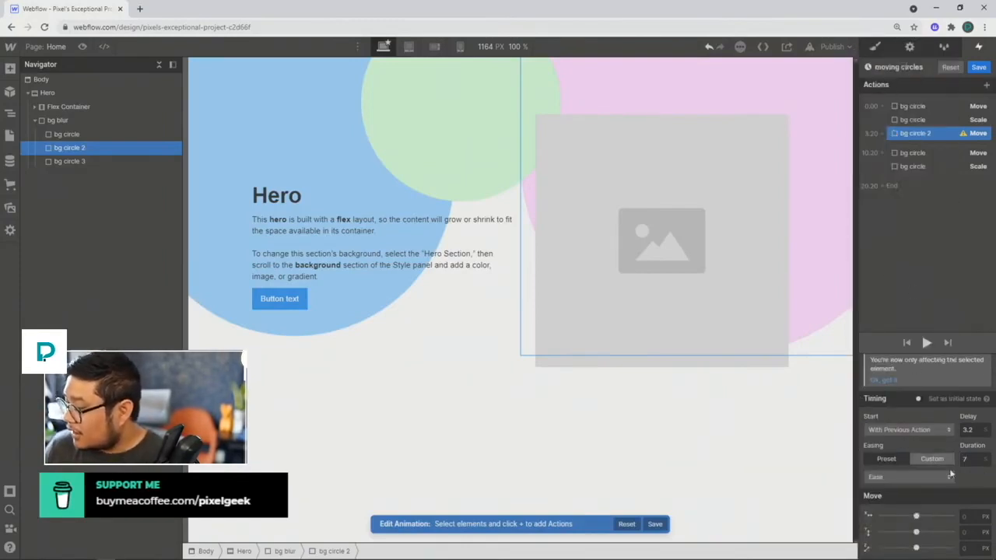
# Set bg circle 2's Move action to X -15% and Y 25%, after trying X at 20% and -20%.
pyautogui.click(966, 517)
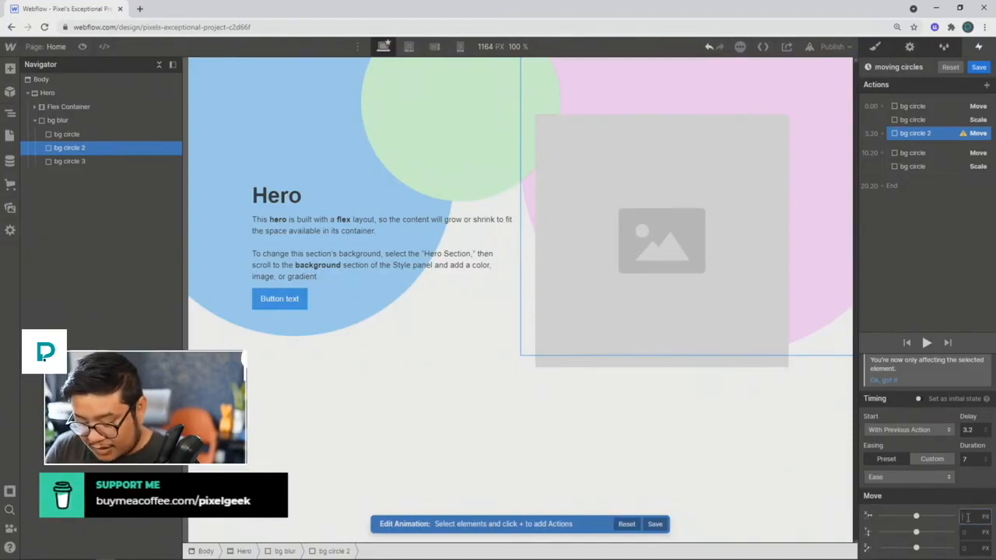
pyautogui.write('20')
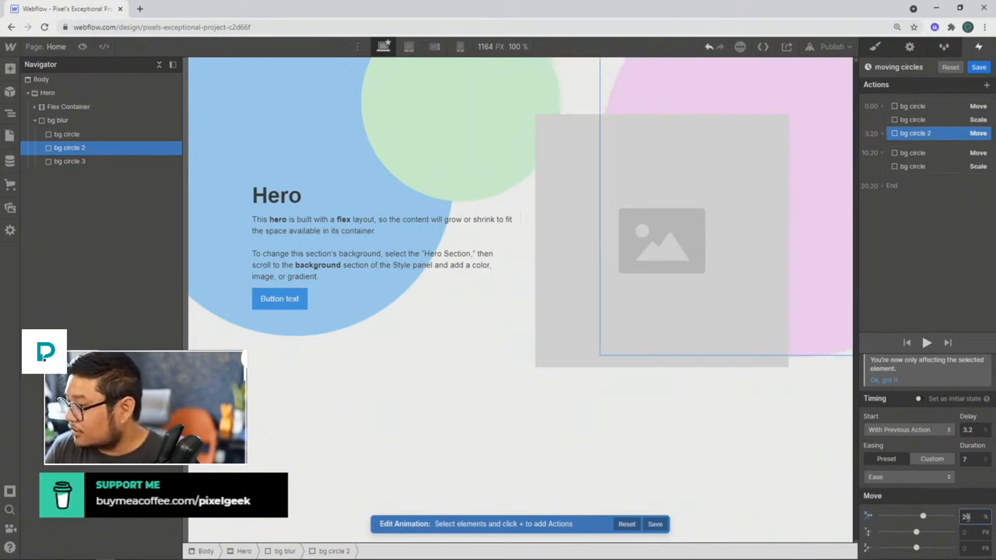
pyautogui.press('BackSpace')
pyautogui.press('BackSpace')
pyautogui.write('-20')
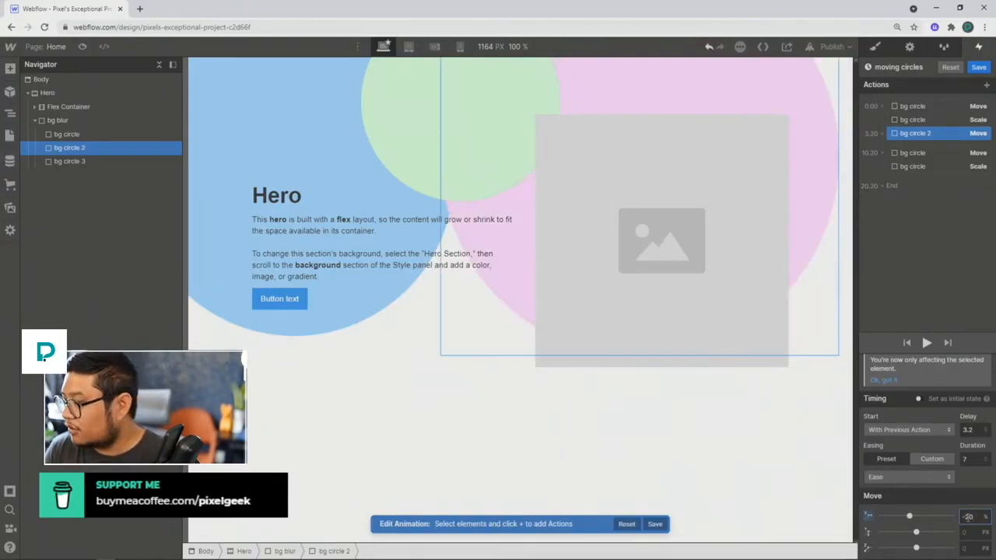
pyautogui.press('BackSpace')
pyautogui.press('BackSpace')
pyautogui.write('15')
pyautogui.press('Return')
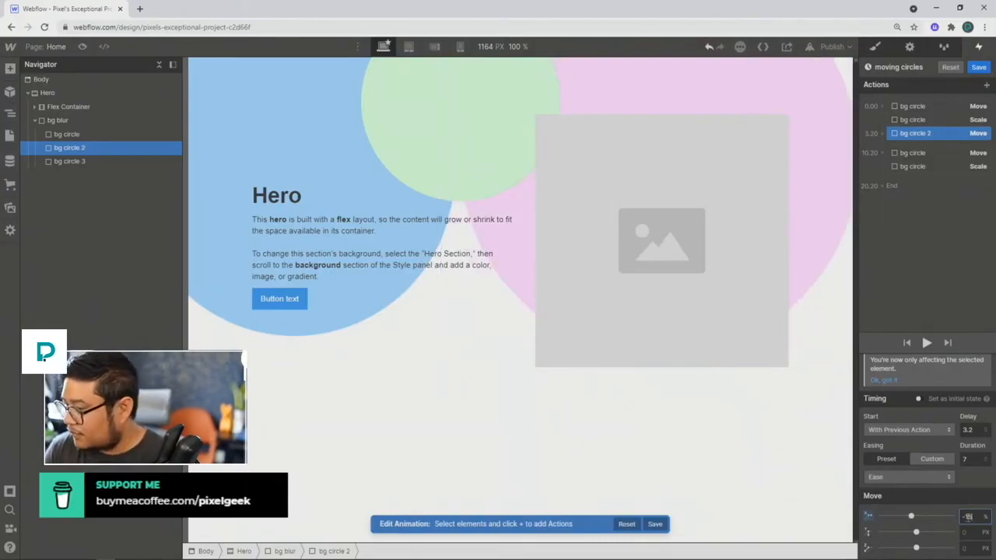
pyautogui.press('Tab')
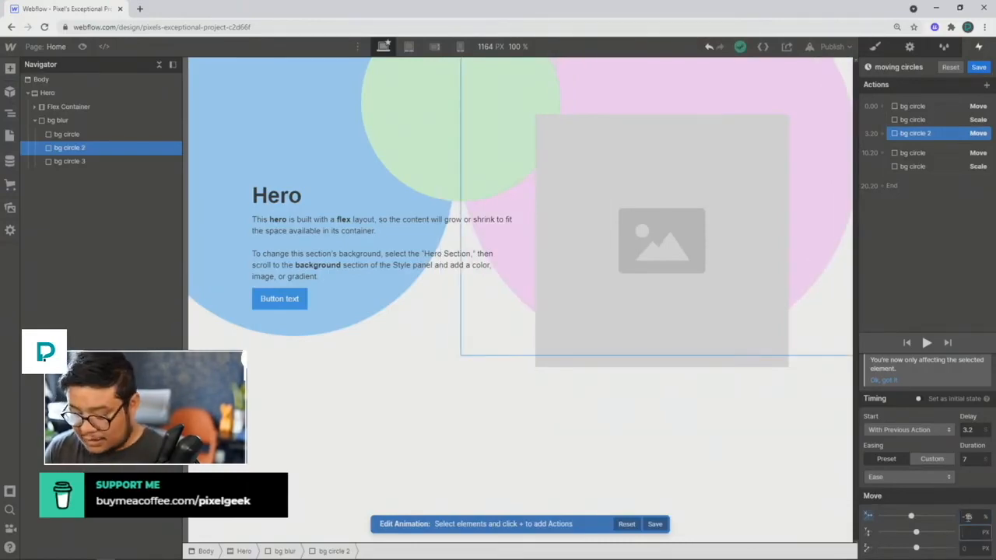
pyautogui.write('25')
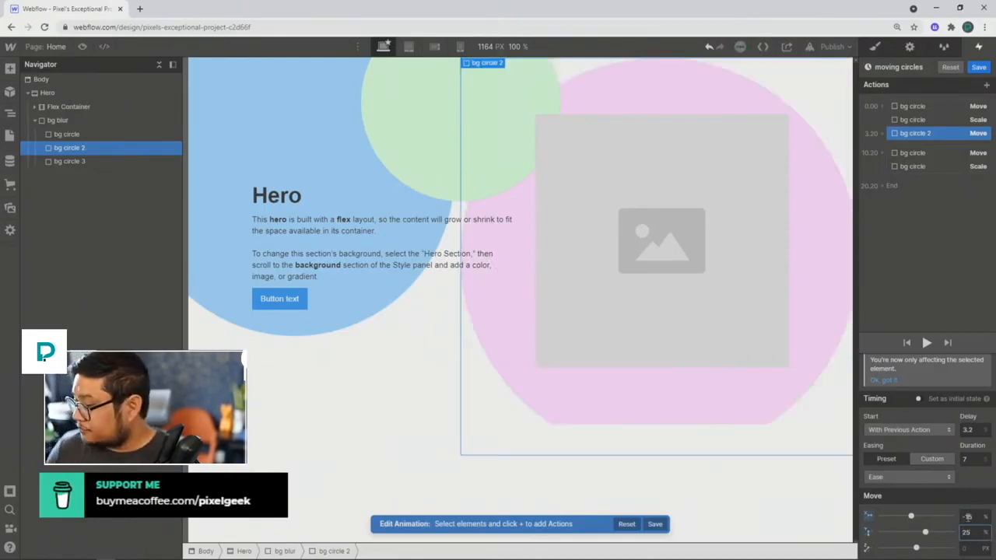
# Add a Scale action for bg circle 2 after its Move action, with X and Y at 0.8 after trying 1.5.
pyautogui.click(883, 133)
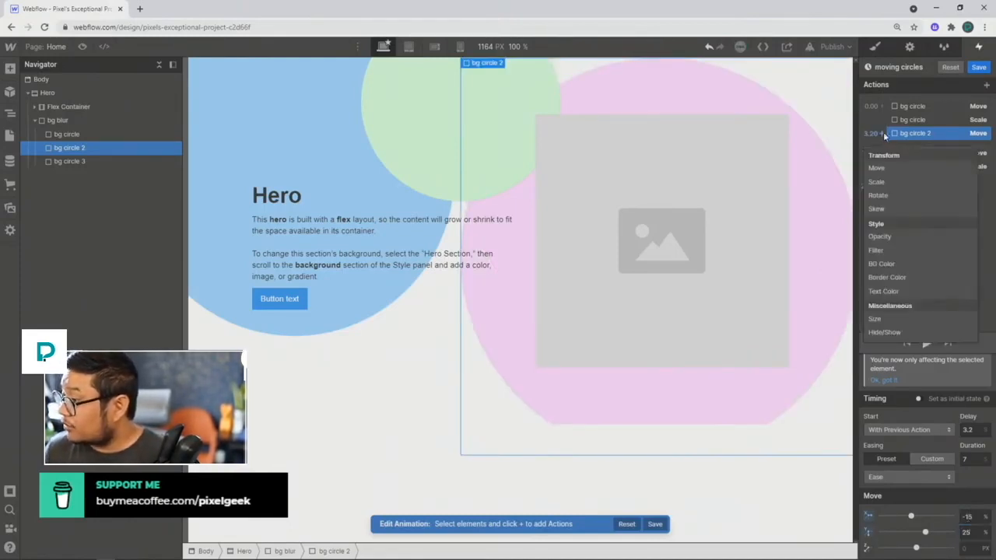
pyautogui.click(877, 181)
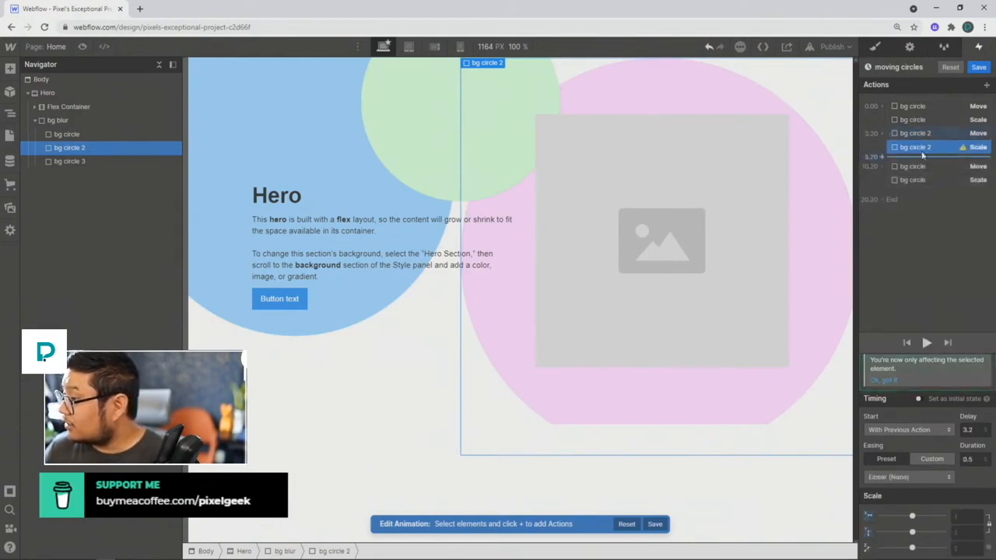
pyautogui.click(966, 518)
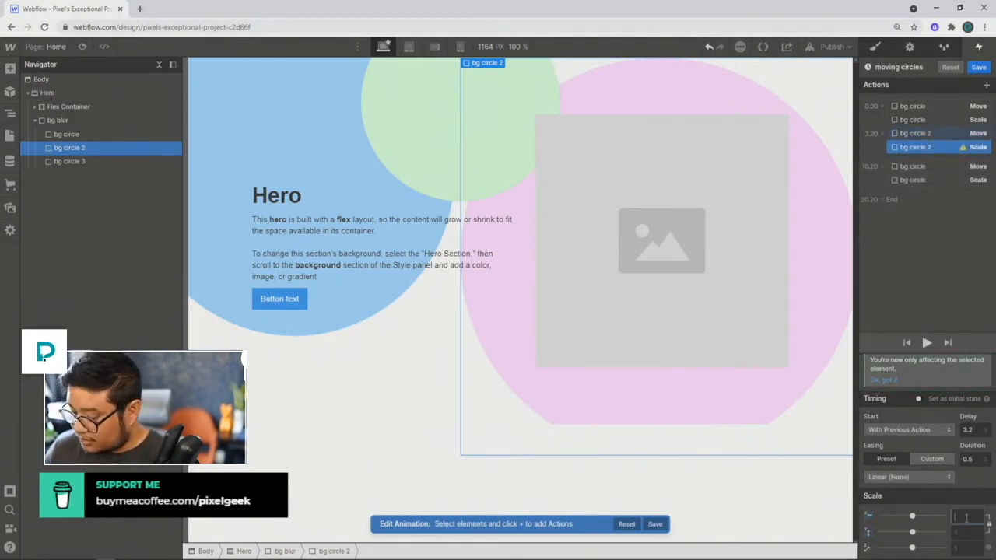
pyautogui.write('1.5')
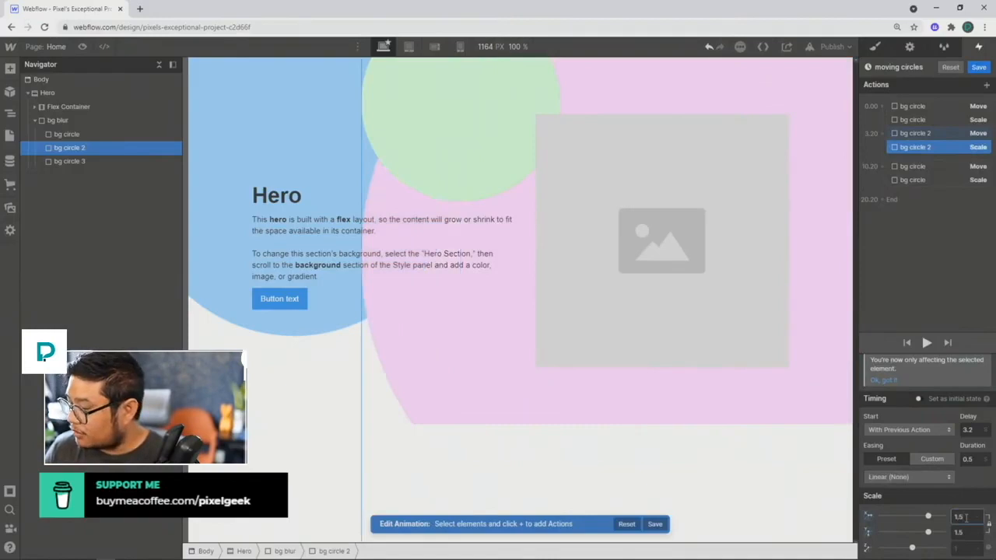
pyautogui.press('Return')
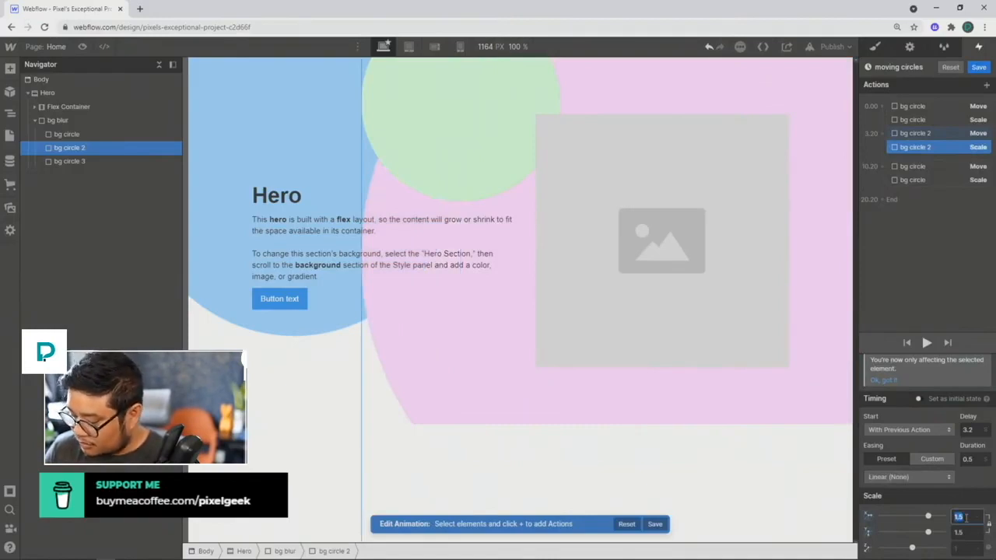
pyautogui.write('1')
pyautogui.write('0.8')
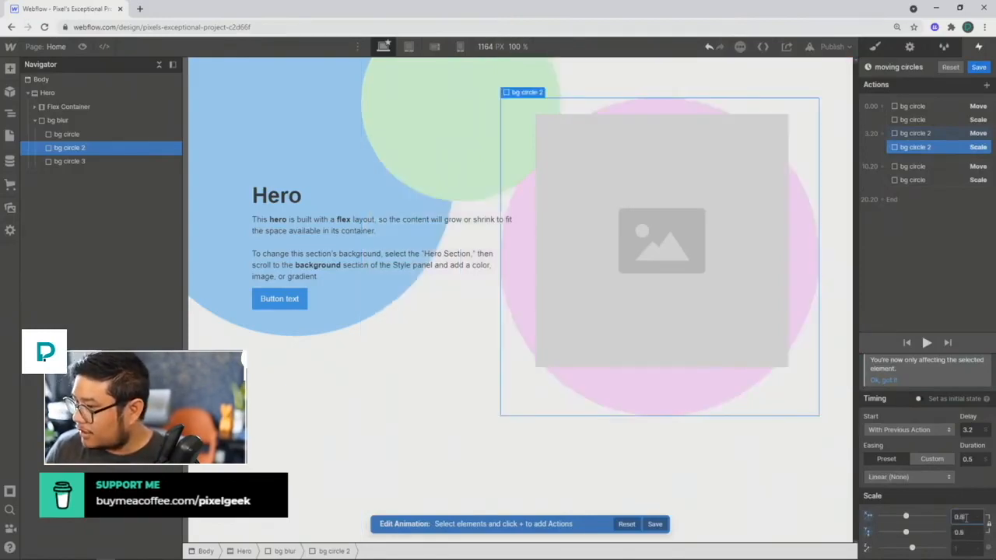
# Duplicate bg circle 2's Move and Scale actions and place the copies in the last group, after bg circle's return actions.
pyautogui.keyDown('shift'); pyautogui.click(925, 134); pyautogui.keyUp('shift')
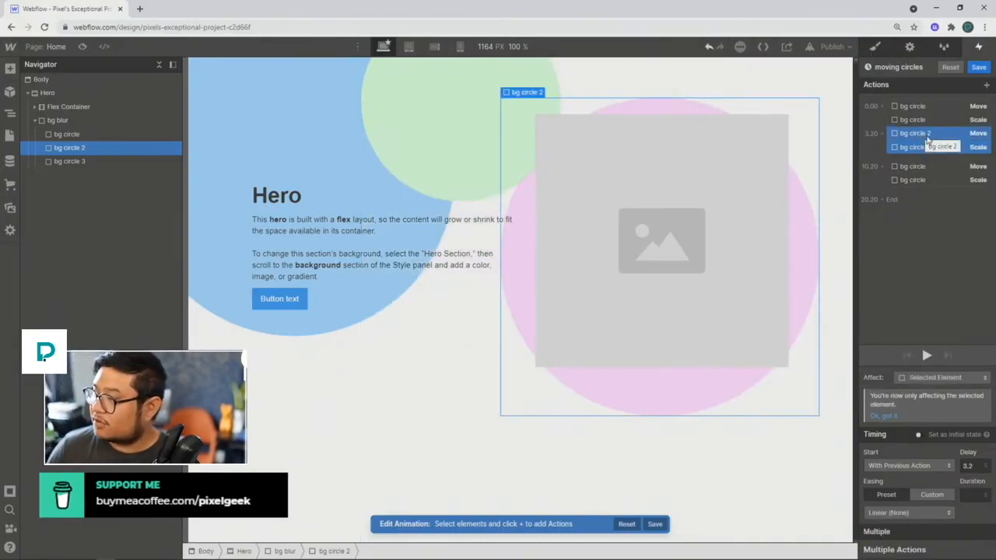
pyautogui.rightClick(925, 137)
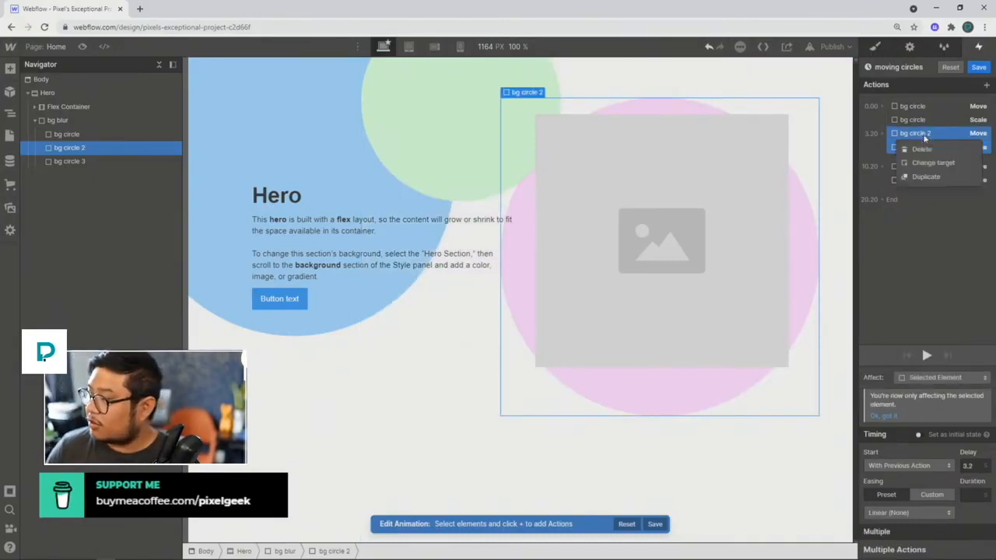
pyautogui.click(926, 177)
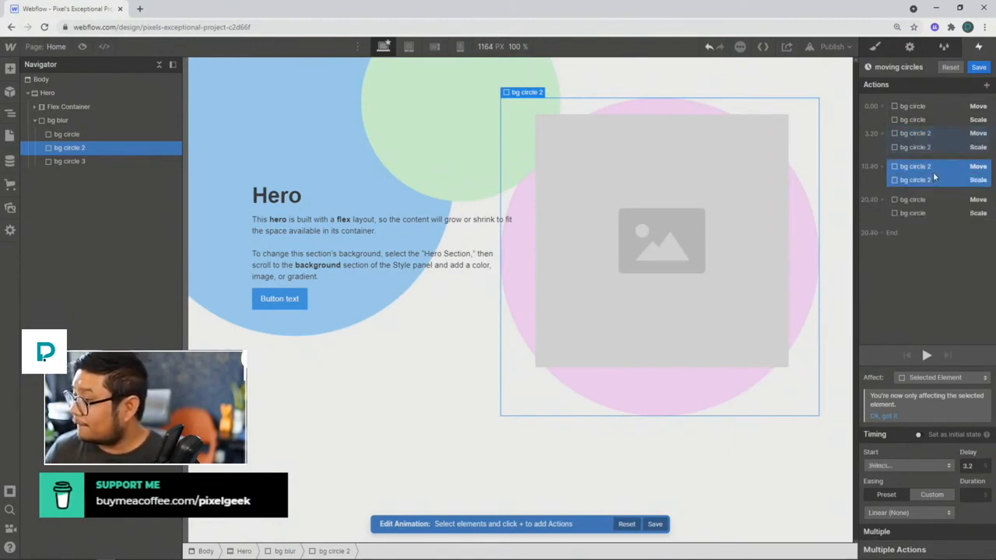
pyautogui.moveTo(931, 170); pyautogui.dragTo(921, 209)
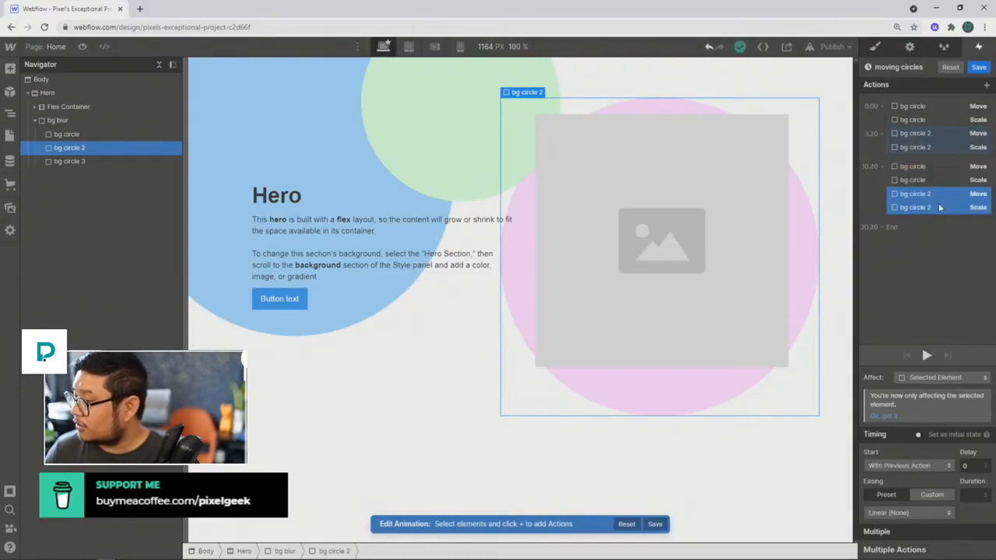
# Set the duplicated bg circle 2 Move action's X and Y to 0%.
pyautogui.click(933, 193)
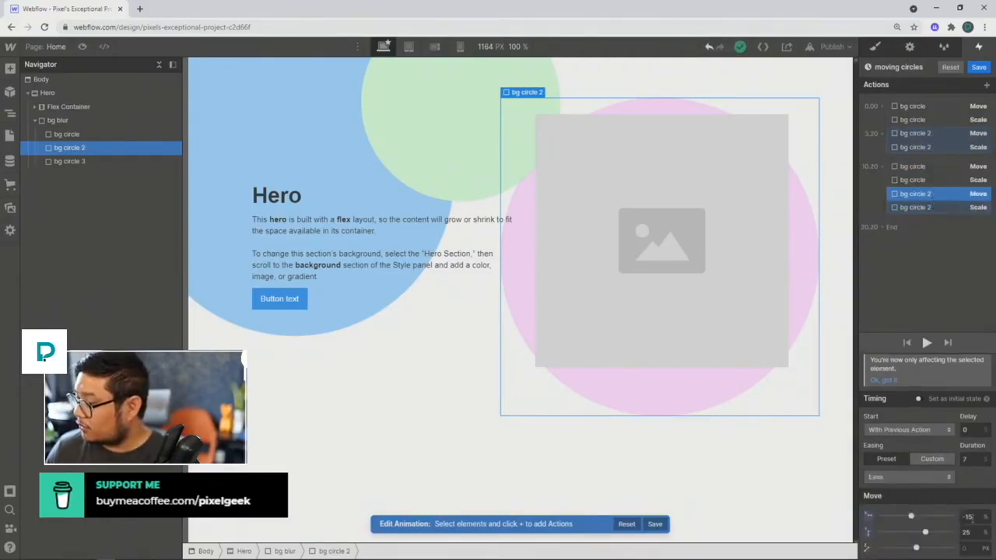
pyautogui.click(968, 516)
pyautogui.write('0')
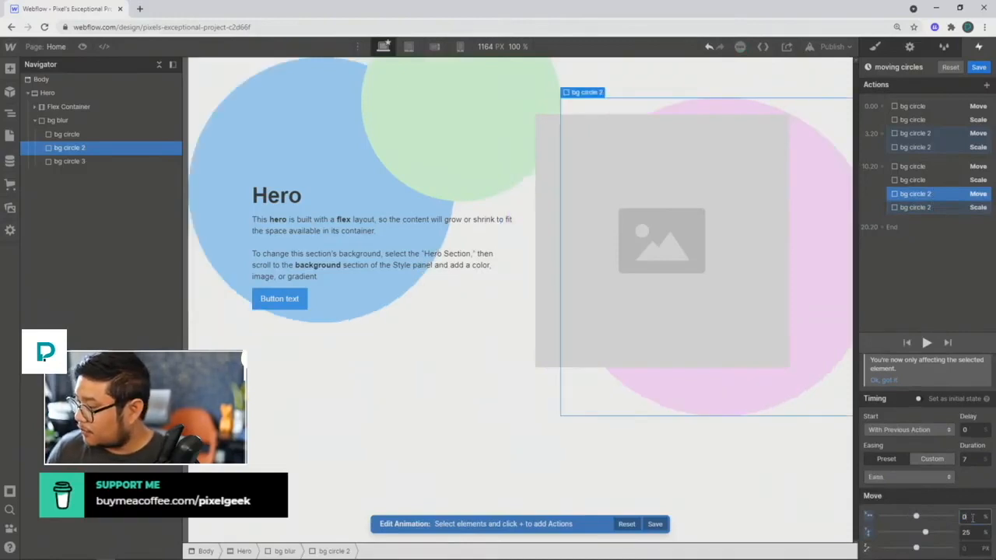
pyautogui.click(975, 531)
pyautogui.write('0')
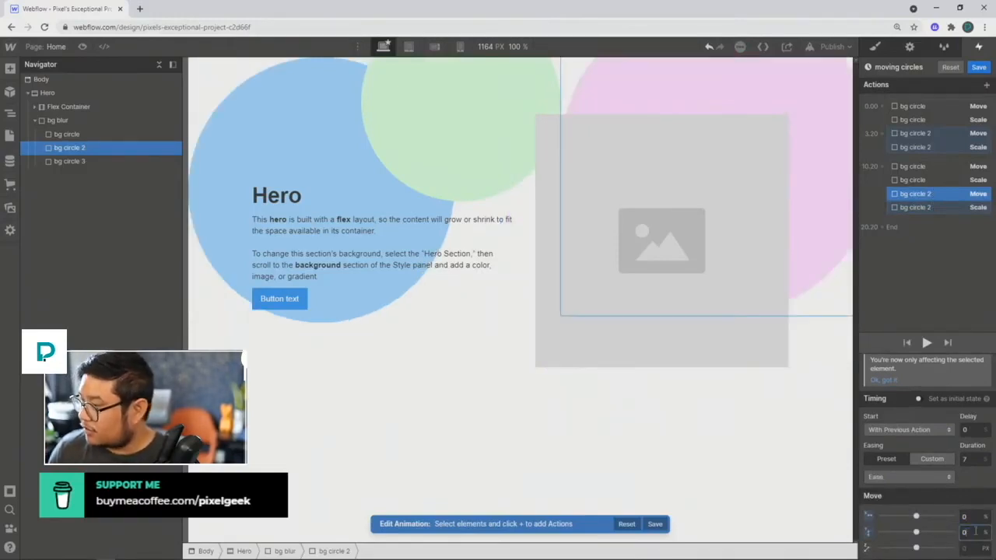
# Set the duplicated bg circle 2 Scale action's X and Y to 1 and play the animation.
pyautogui.click(929, 207)
pyautogui.click(960, 516)
pyautogui.write('1')
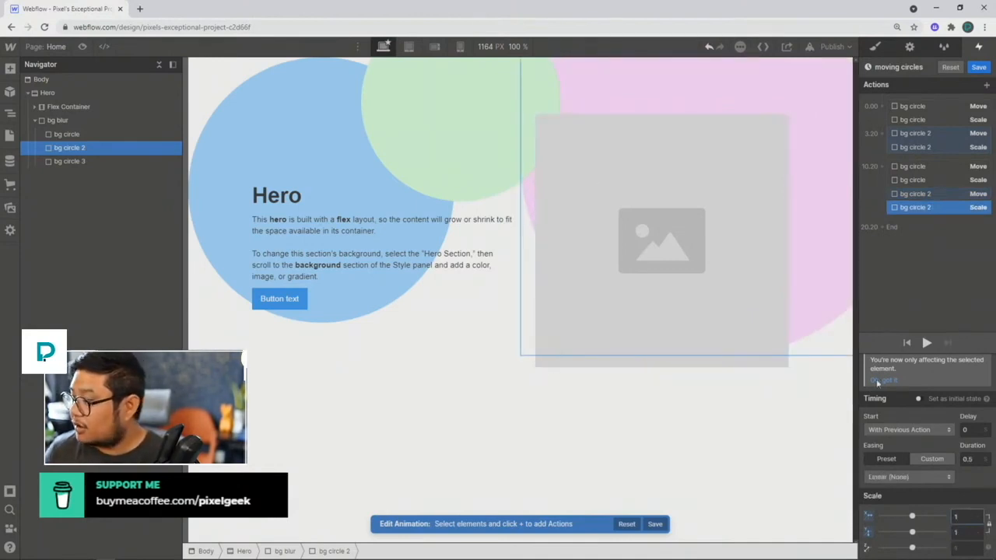
pyautogui.click(927, 342)
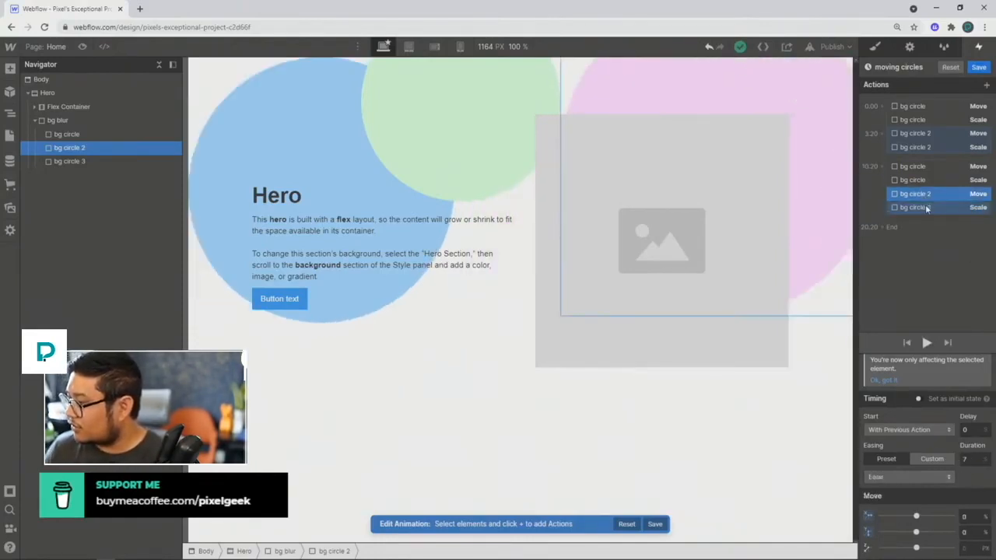
pyautogui.click(926, 342)
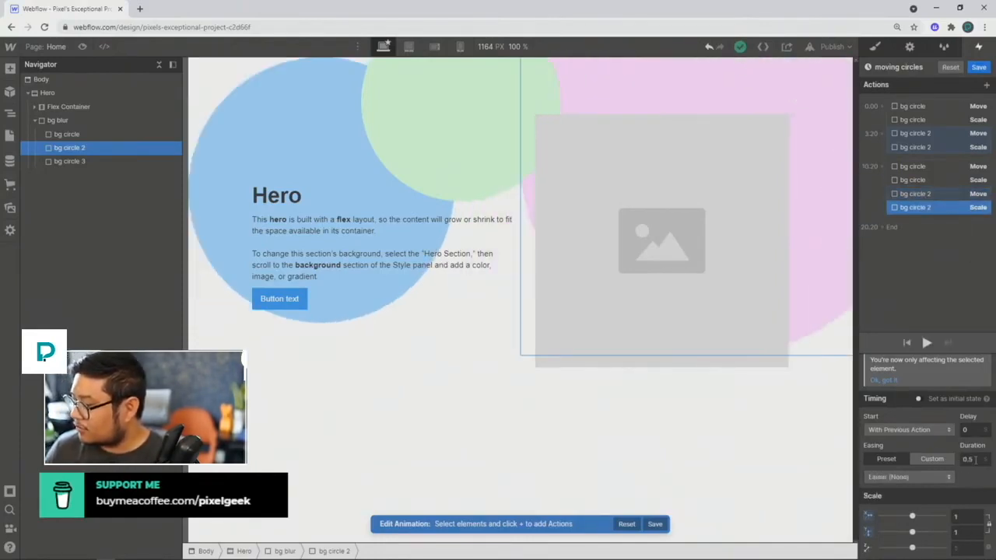
# Set the duplicated bg circle 2 Scale action's duration to 7 seconds and play the animation.
pyautogui.click(971, 459)
pyautogui.write('7')
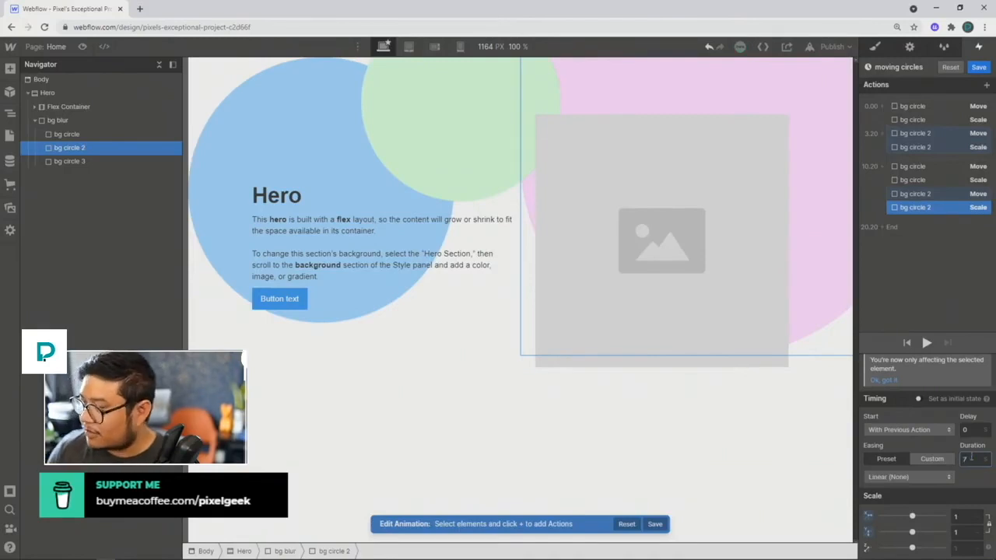
pyautogui.click(927, 343)
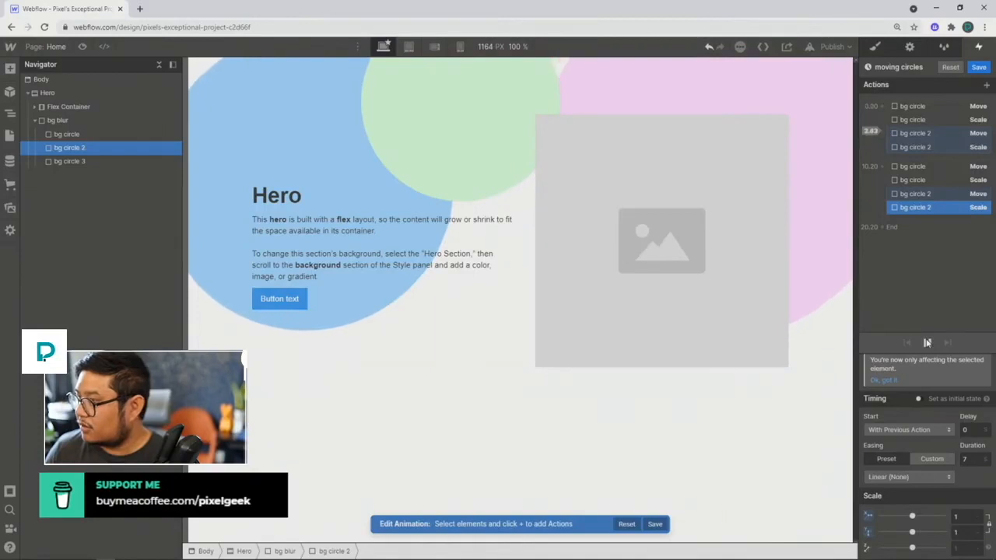
# Set the duration of bg circle 2's first Scale action to 7 seconds and play the whole animation.
pyautogui.click(917, 134)
pyautogui.click(915, 148)
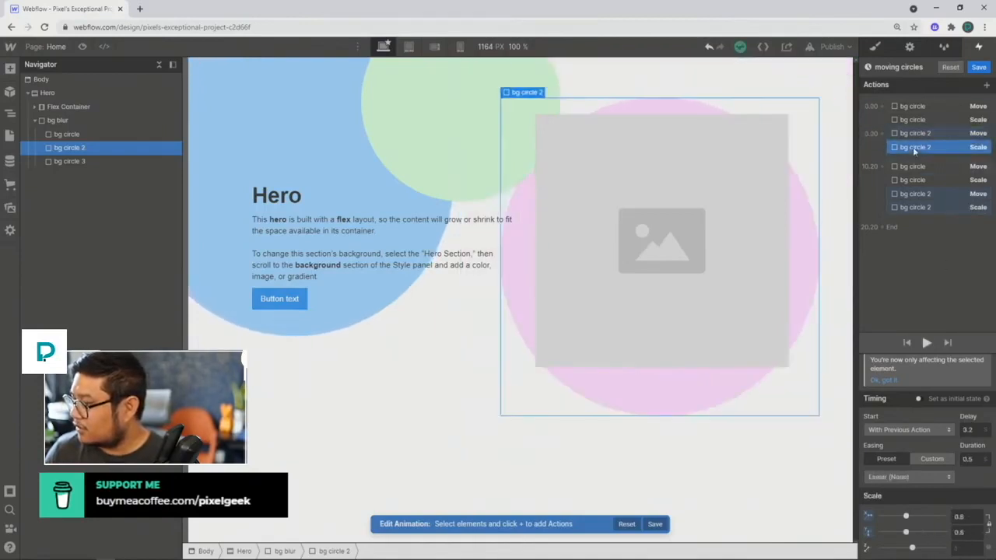
pyautogui.click(976, 459)
pyautogui.write('7')
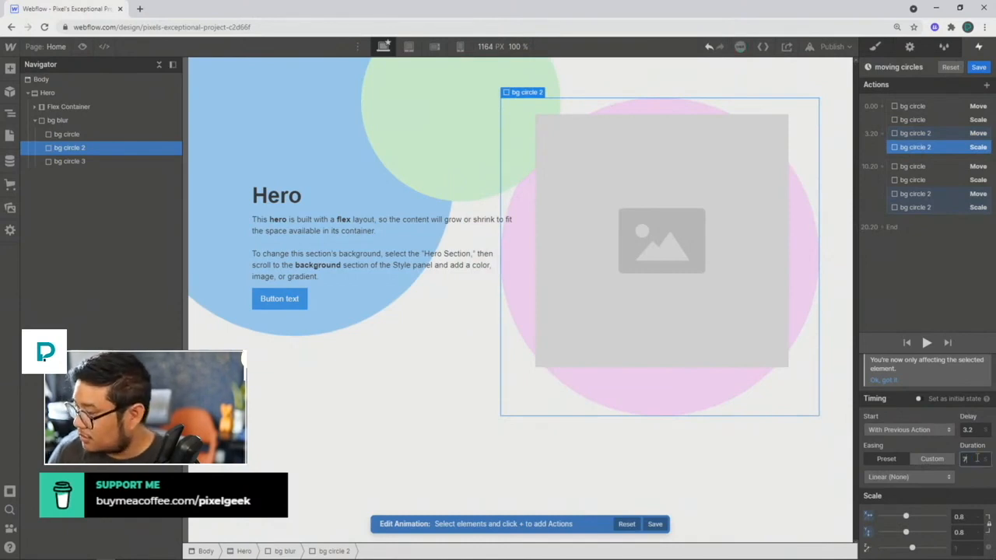
pyautogui.click(926, 343)
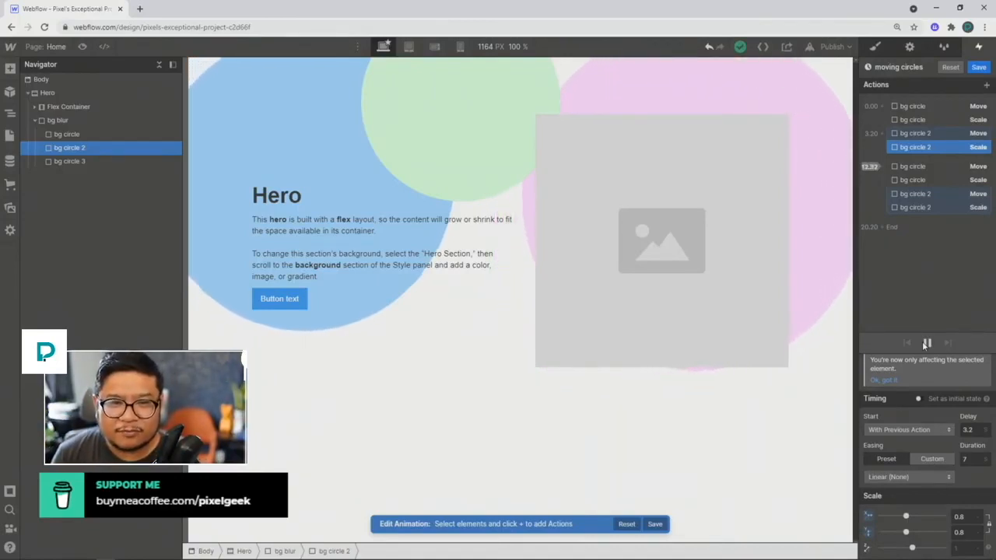
# Add a Move action for bg circle 3 to the first action group, with 5-second delay, Ease easing and 9-second duration.
pyautogui.click(90, 162)
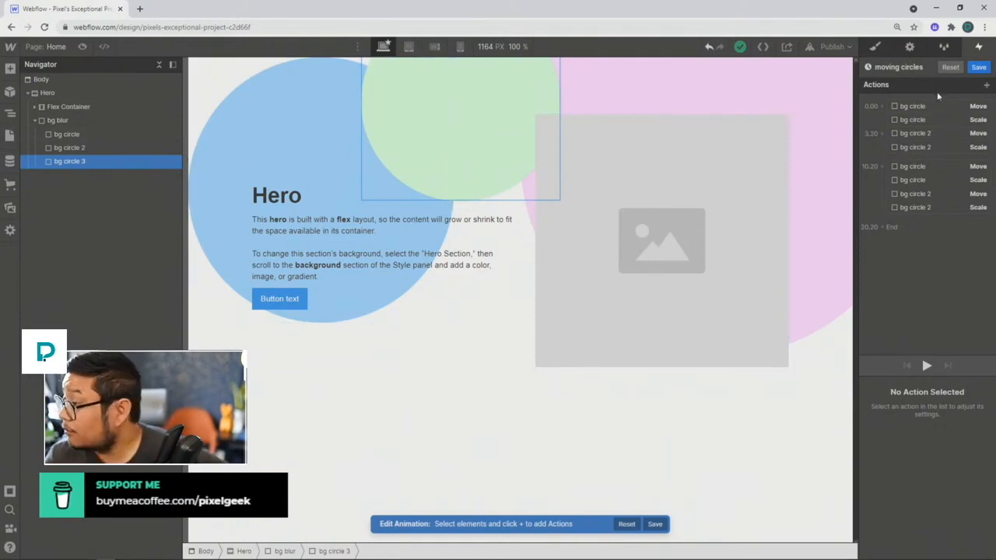
pyautogui.click(883, 106)
pyautogui.click(880, 144)
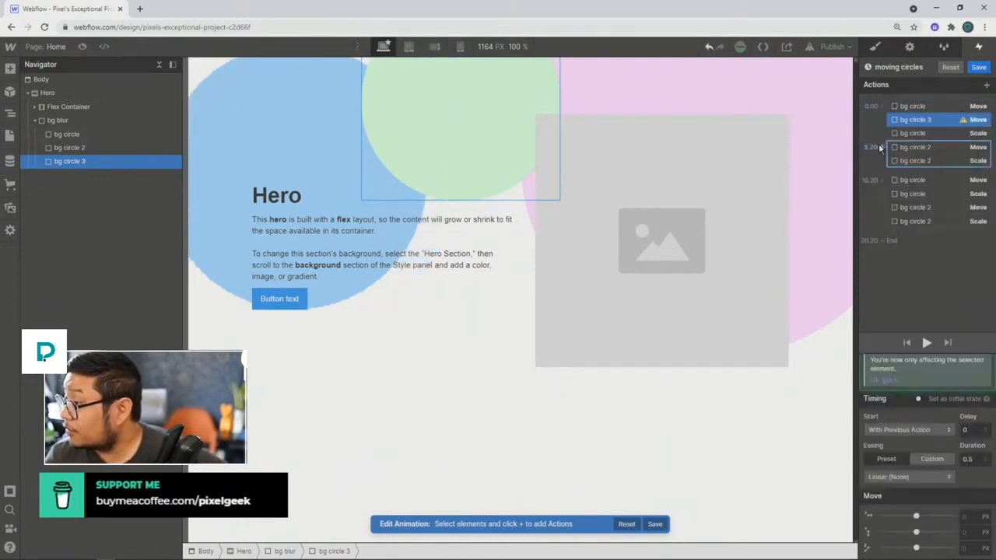
pyautogui.click(966, 429)
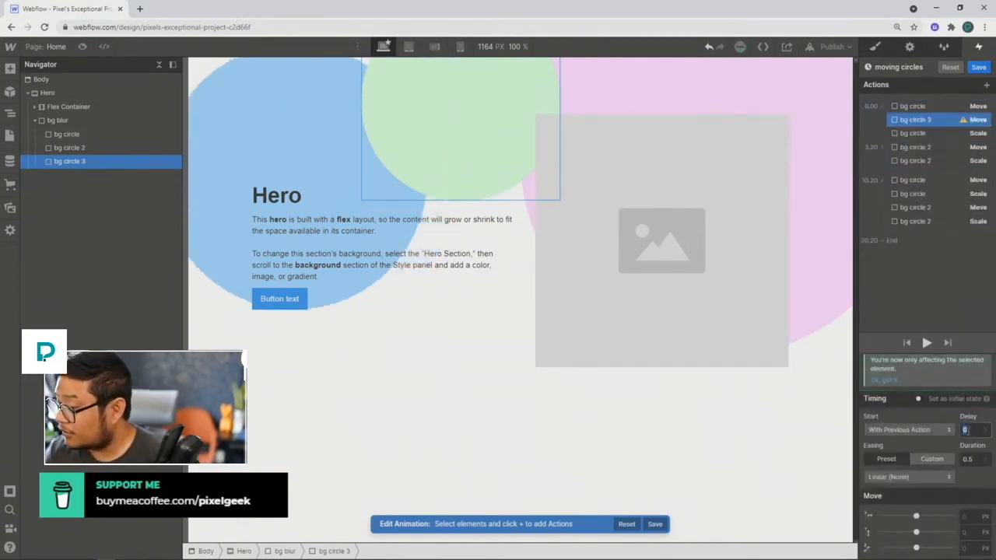
pyautogui.write('5')
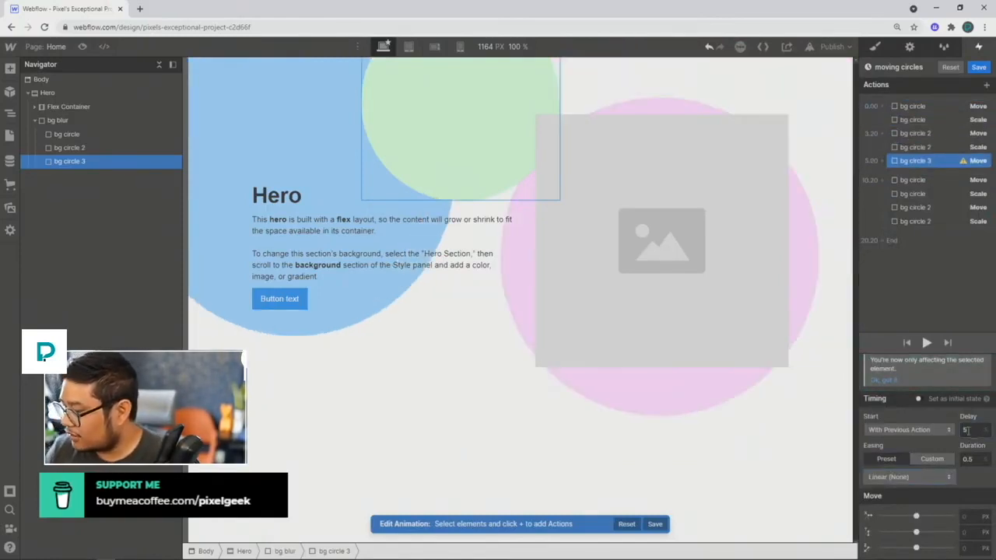
pyautogui.click(933, 476)
pyautogui.click(903, 74)
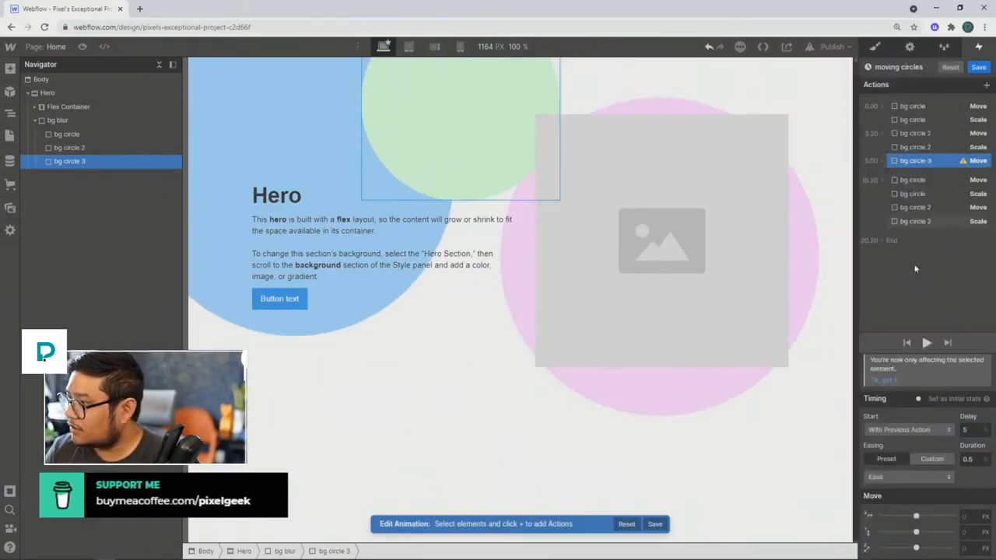
pyautogui.click(969, 460)
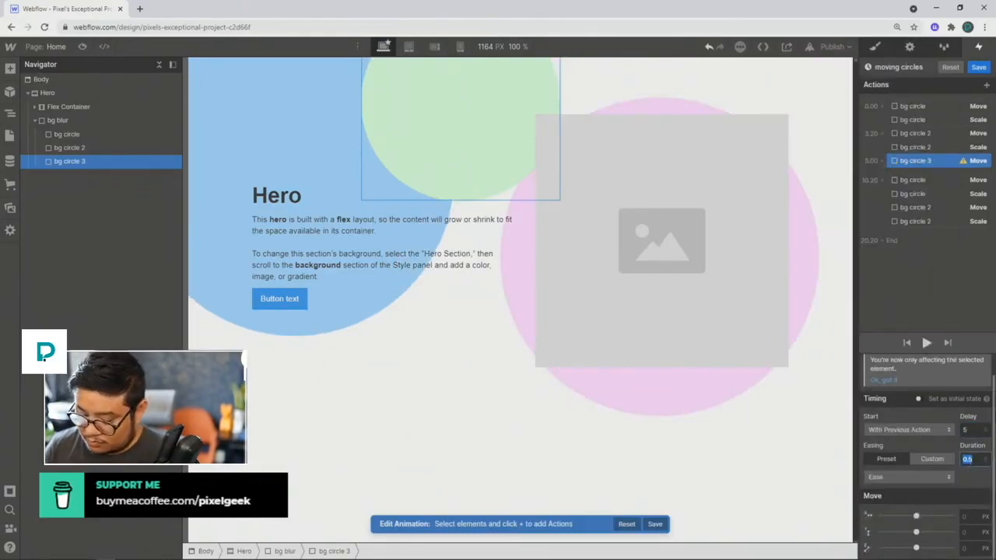
pyautogui.write('8')
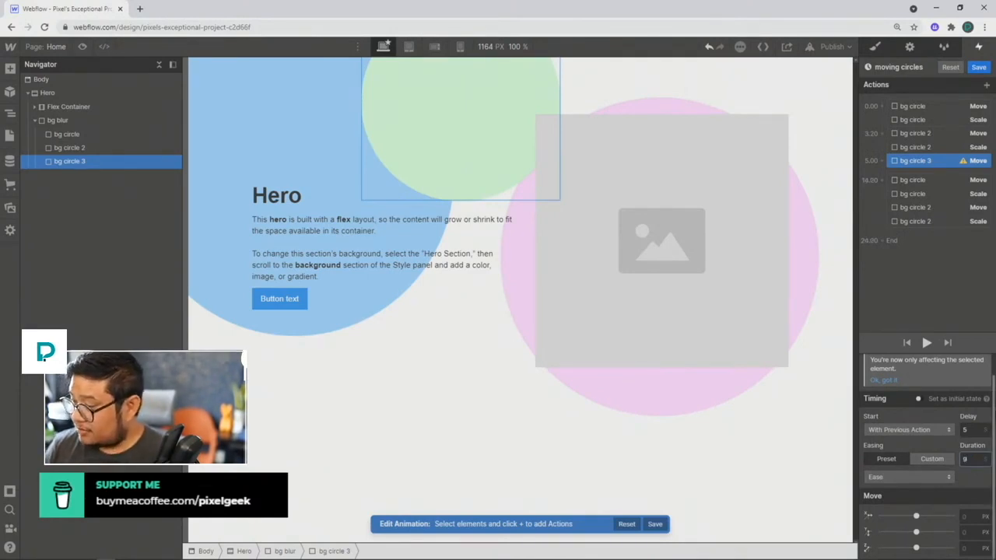
# Set bg circle 3's Move action to X 30% and Y 40%, after trying X at 5% and Y at 30%.
pyautogui.click(971, 516)
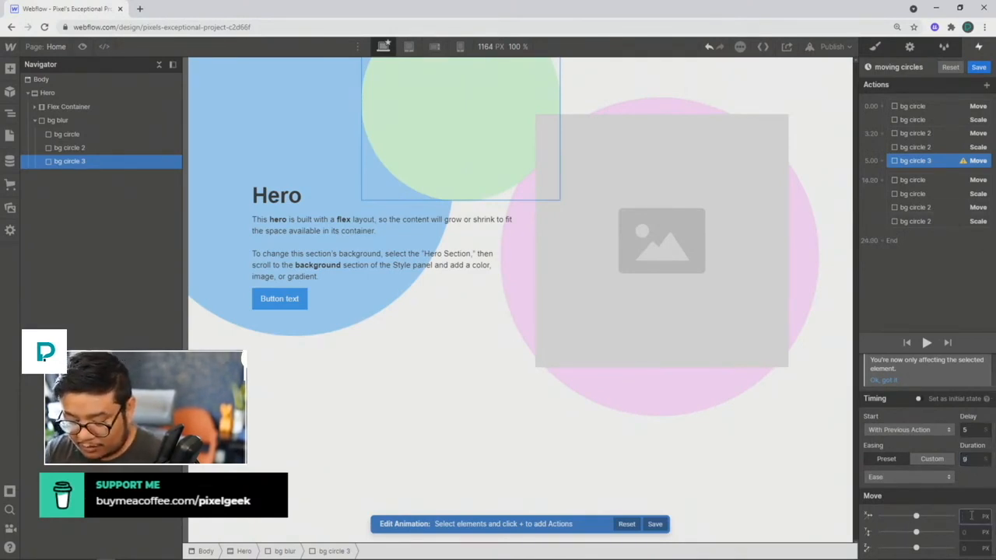
pyautogui.write('5%')
pyautogui.press('Return')
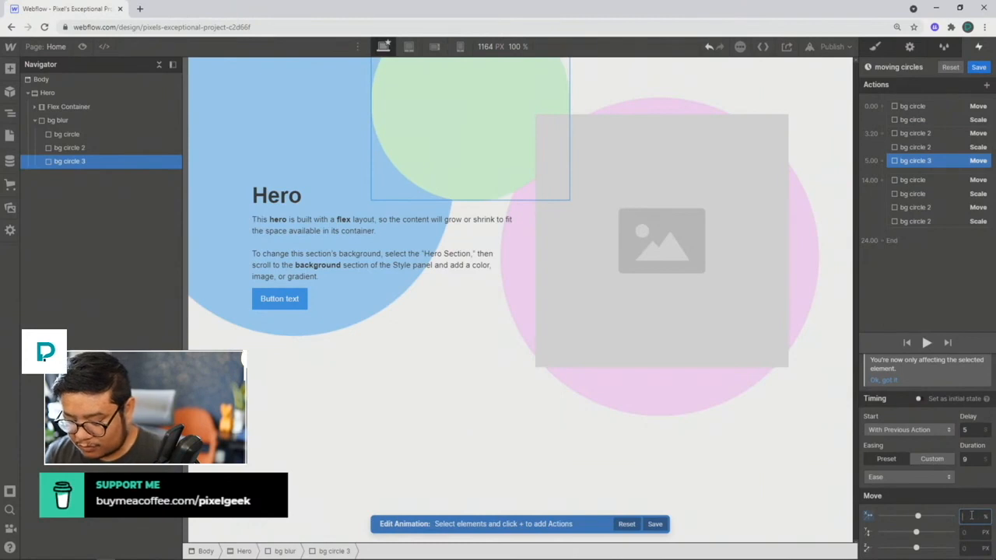
pyautogui.write('30')
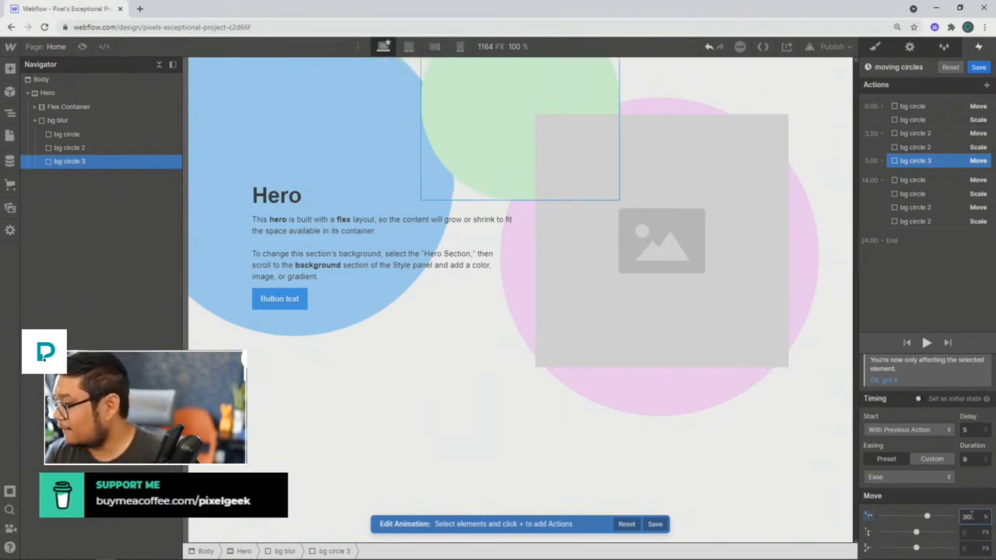
pyautogui.press('Tab')
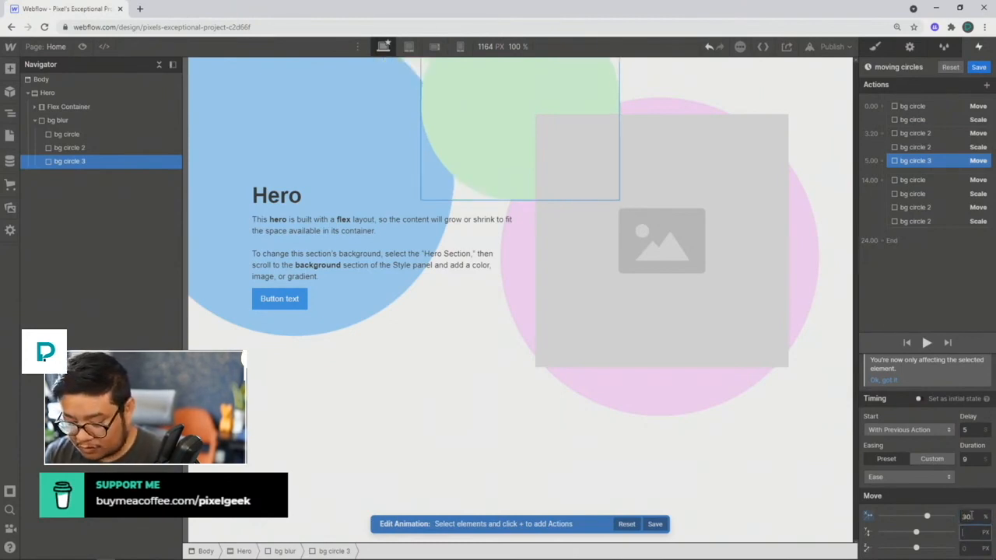
pyautogui.write('30')
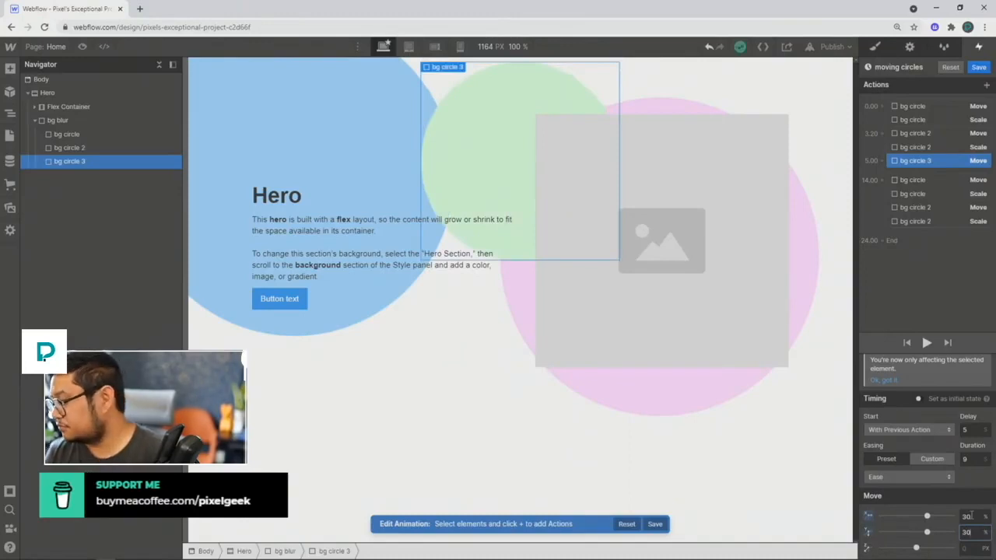
pyautogui.press('BackSpace')
pyautogui.press('BackSpace')
pyautogui.write('40')
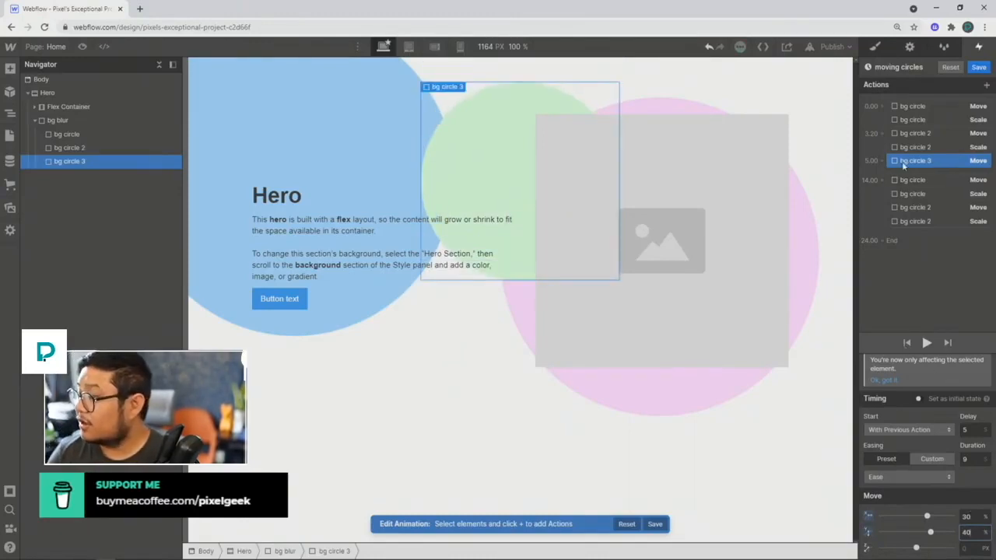
# Add a Scale action for bg circle 3 to the first action group, with scale 2, Ease easing and 9-second duration.
pyautogui.click(880, 161)
pyautogui.click(882, 209)
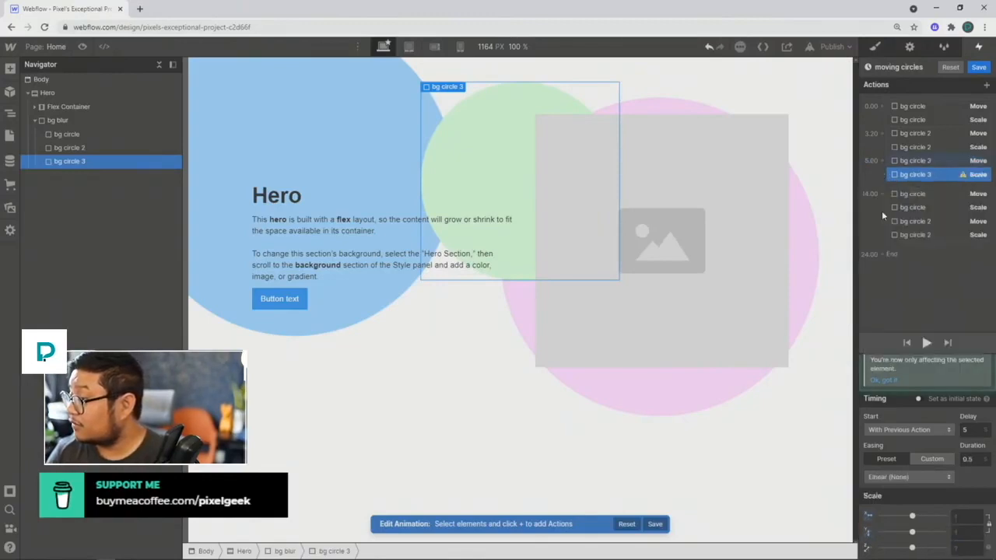
pyautogui.click(970, 515)
pyautogui.write('2')
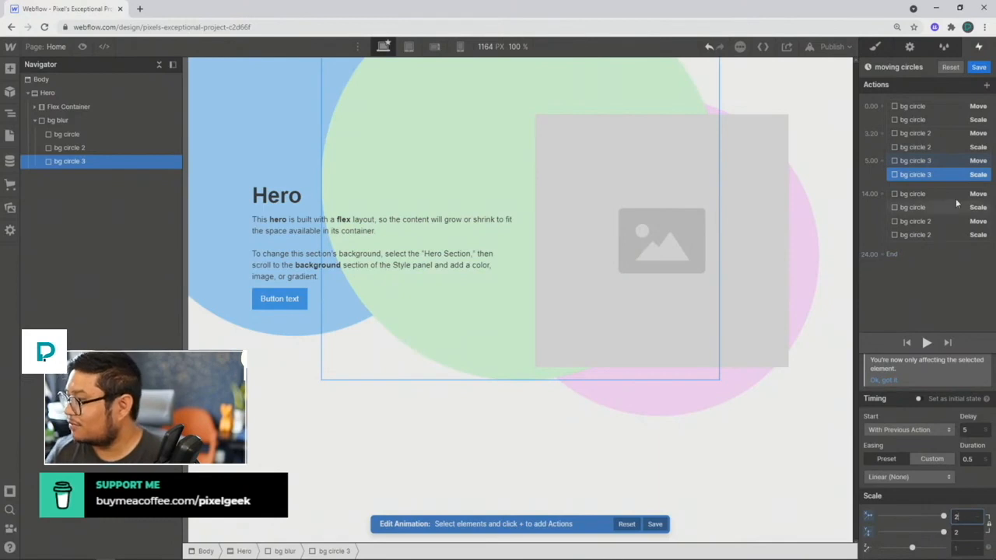
pyautogui.click(907, 476)
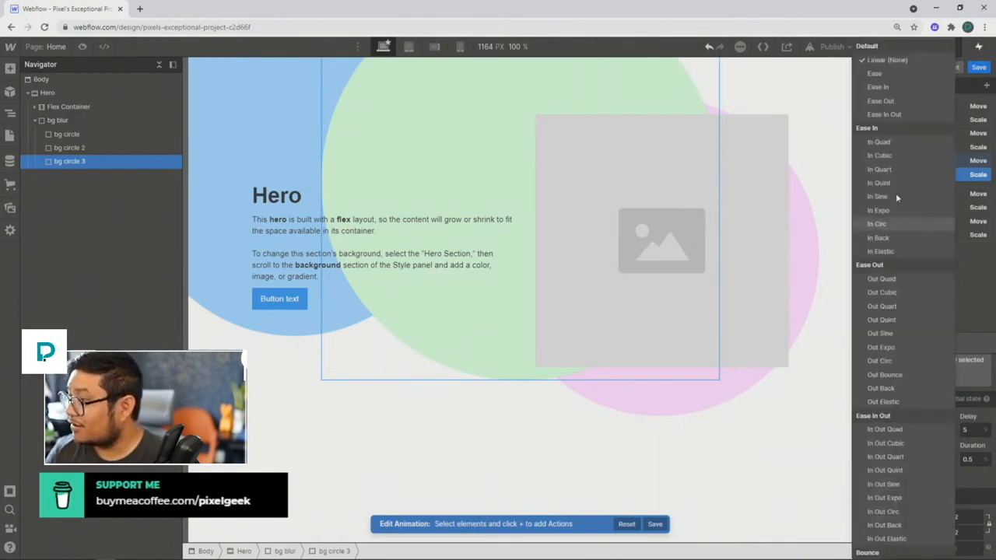
pyautogui.click(886, 63)
pyautogui.click(906, 477)
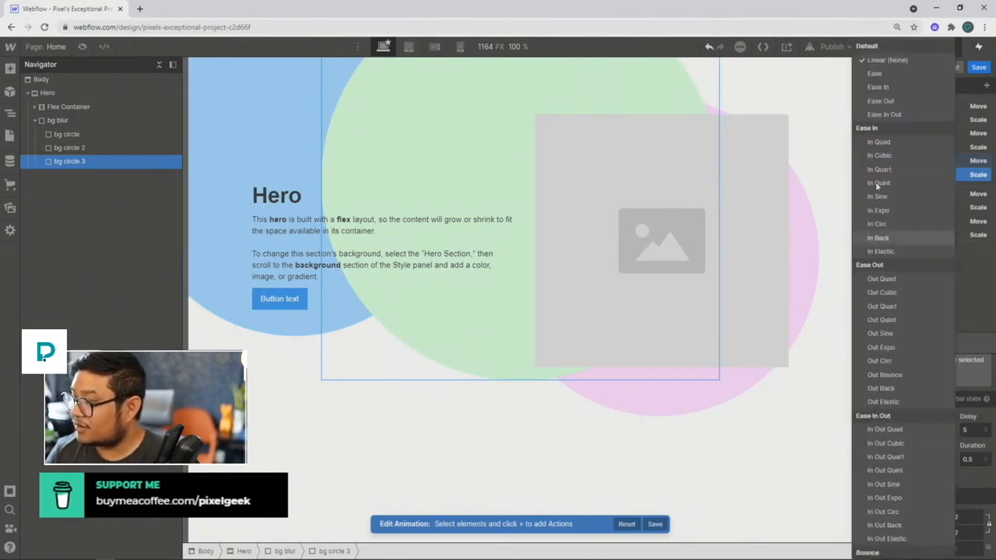
pyautogui.click(875, 73)
pyautogui.click(970, 459)
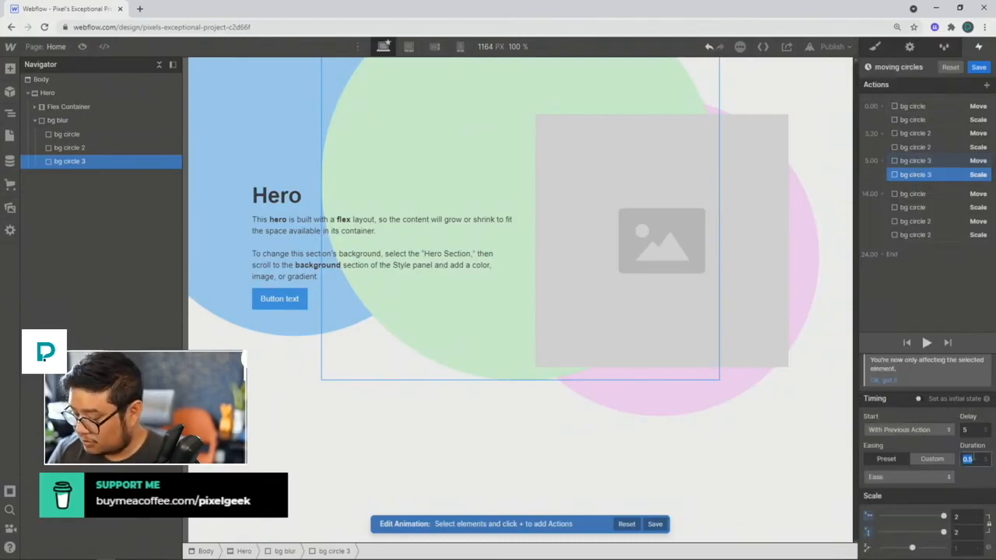
pyautogui.write('8')
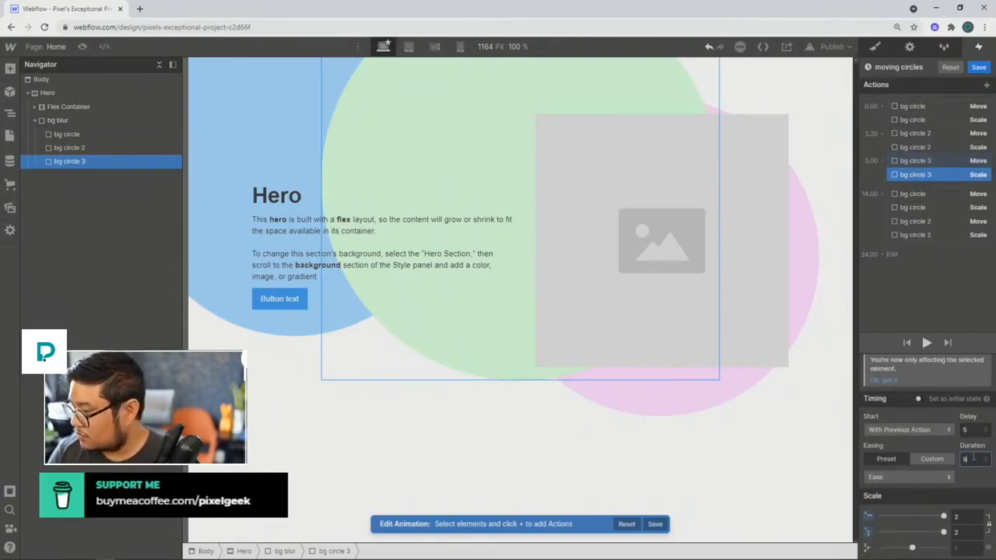
# Duplicate bg circle 3's Move and Scale actions together into the second action group.
pyautogui.click(931, 160)
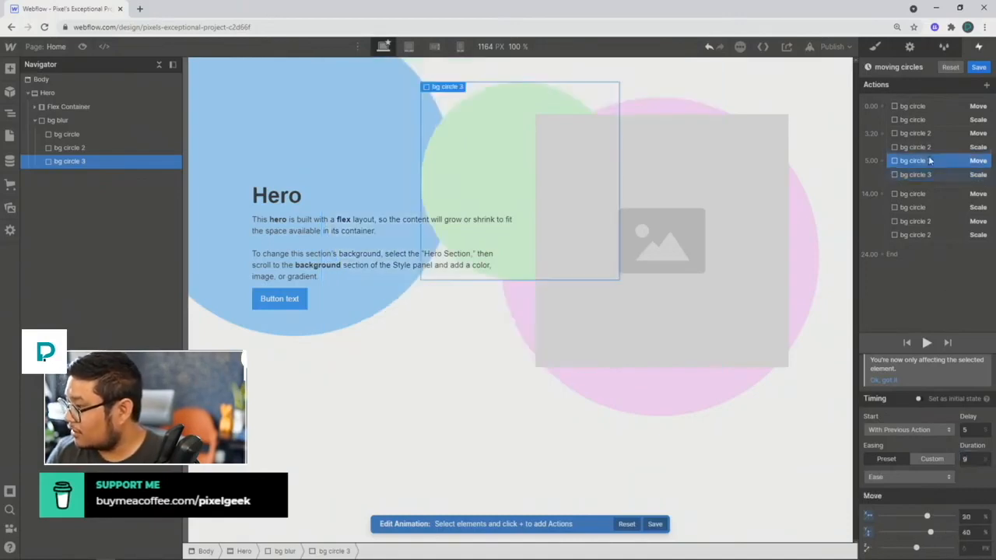
pyautogui.click(922, 173)
pyautogui.keyDown('shift'); pyautogui.click(922, 161); pyautogui.keyUp('shift')
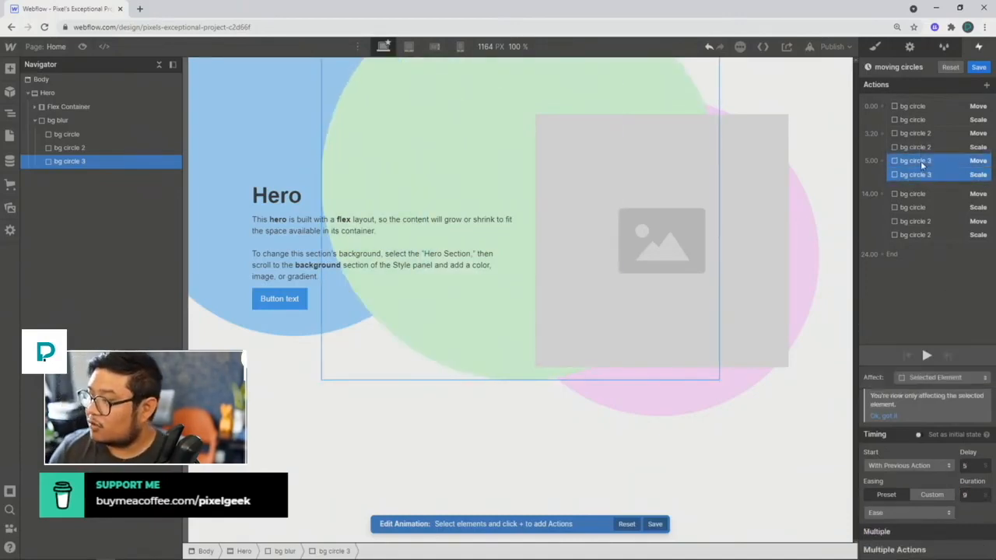
pyautogui.rightClick(922, 162)
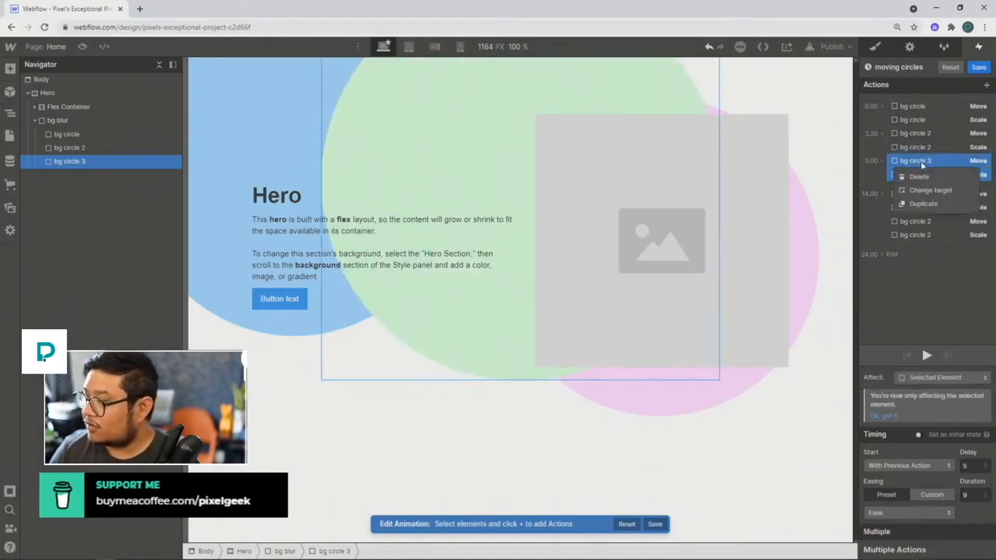
pyautogui.click(924, 204)
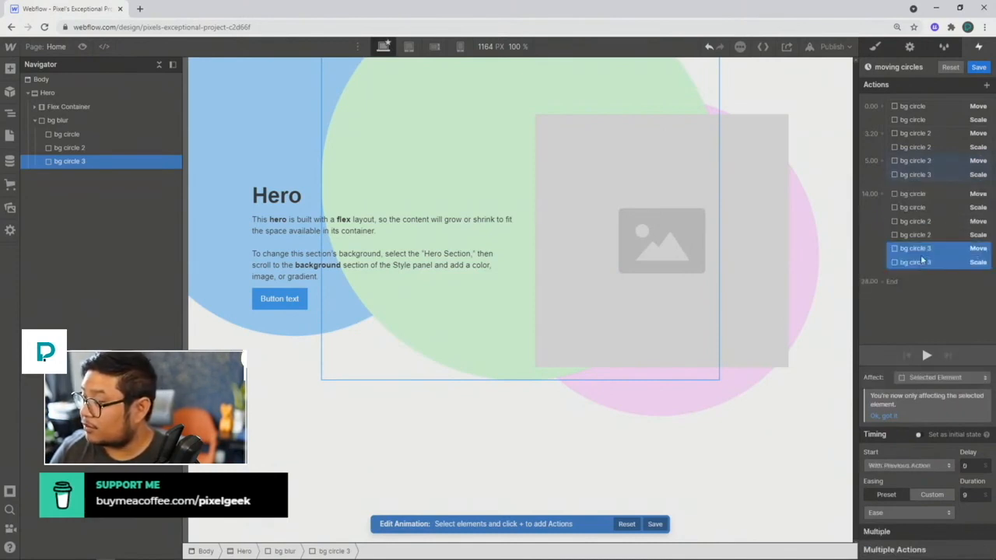
# Set the duplicated bg circle 3 Move action to X 0% and Y 0%.
pyautogui.click(939, 250)
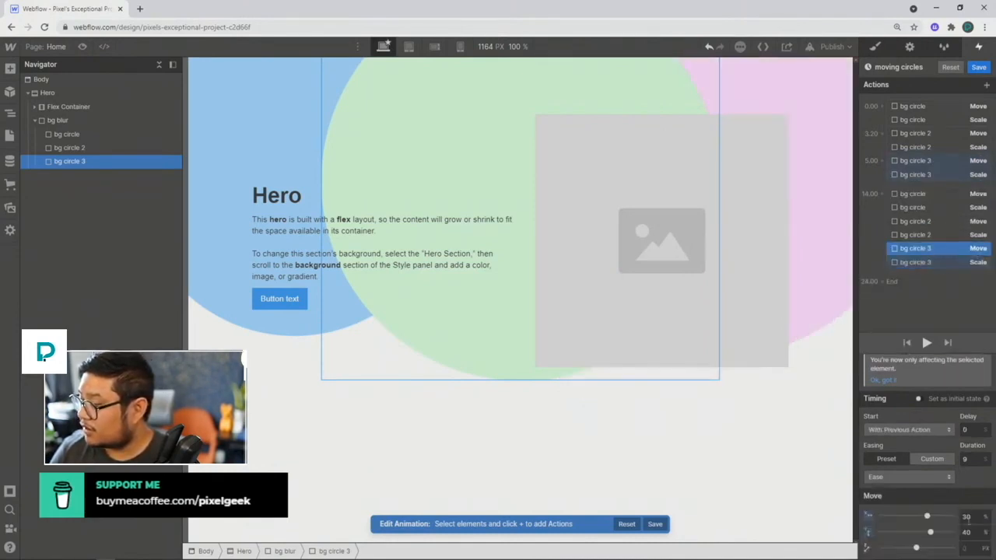
pyautogui.click(967, 519)
pyautogui.write('0')
pyautogui.press('Tab')
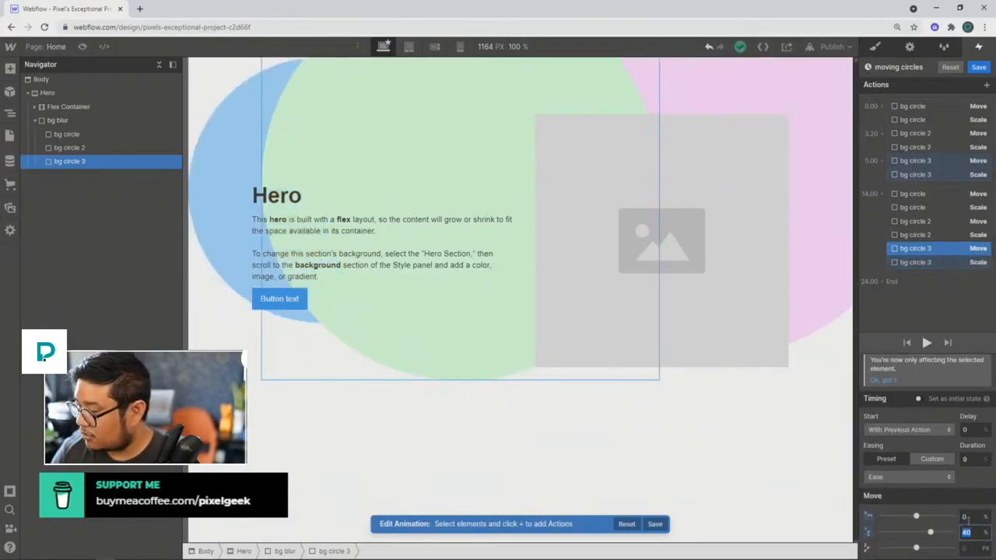
pyautogui.write('0')
# Set the duplicated bg circle 3 Scale action to 1 and play the whole animation.
pyautogui.click(923, 261)
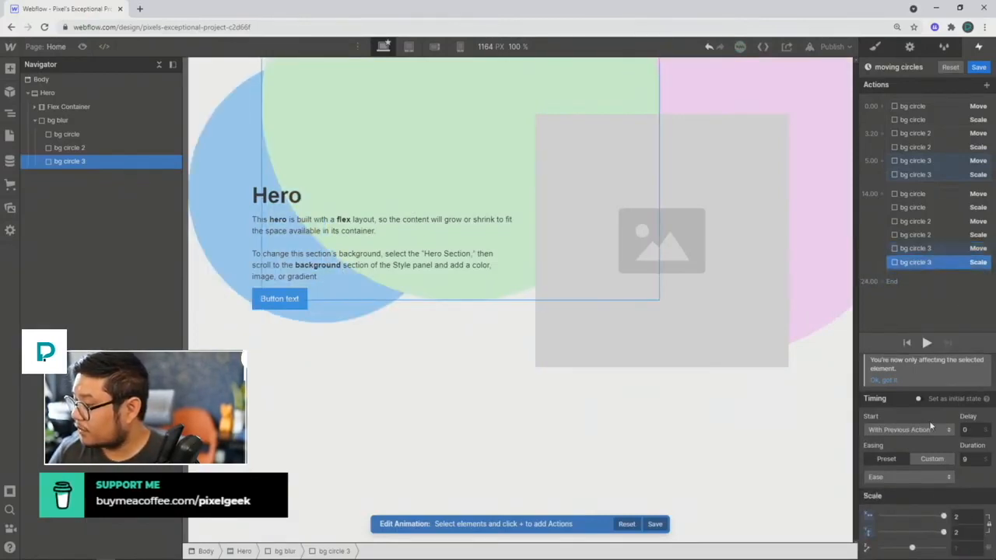
pyautogui.click(964, 516)
pyautogui.write('1')
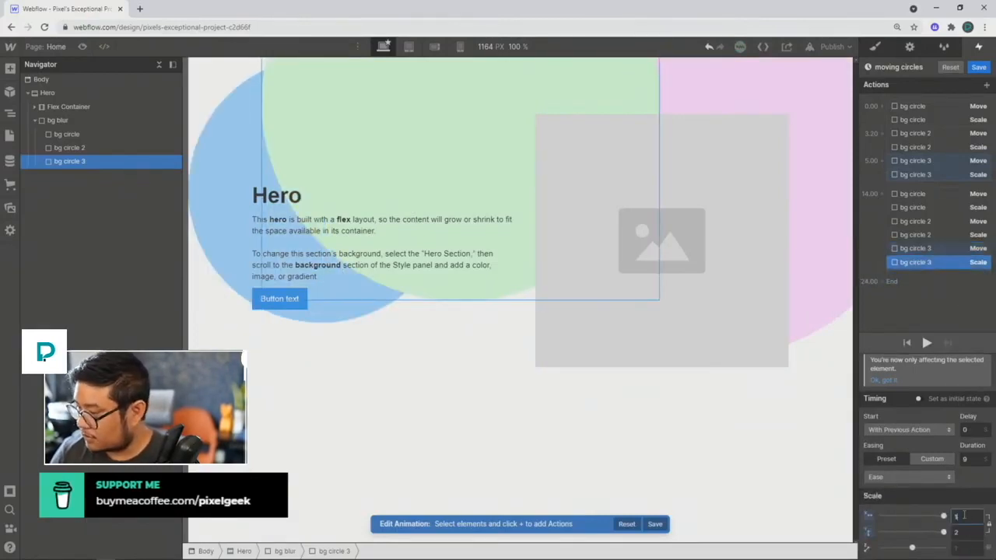
pyautogui.write('1')
pyautogui.press('BackSpace')
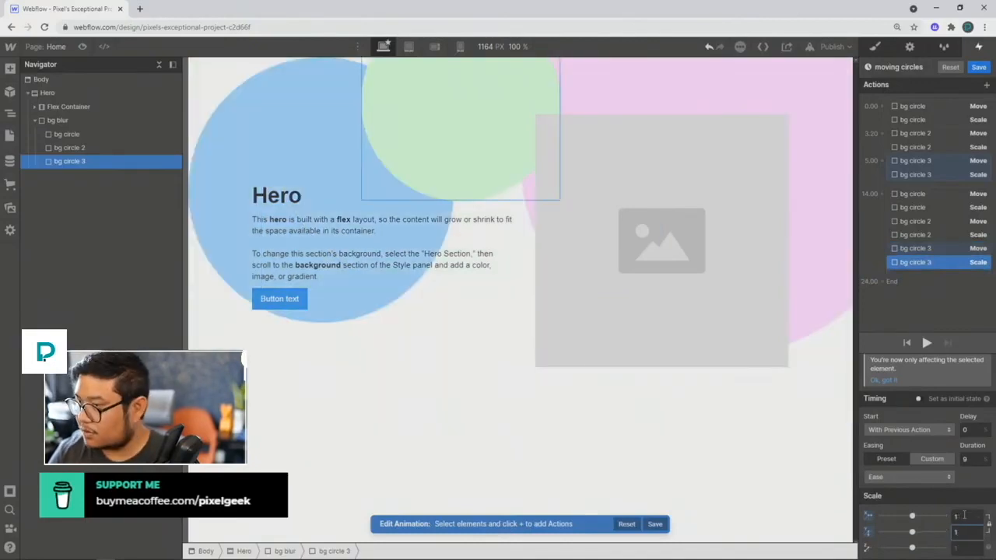
pyautogui.click(927, 342)
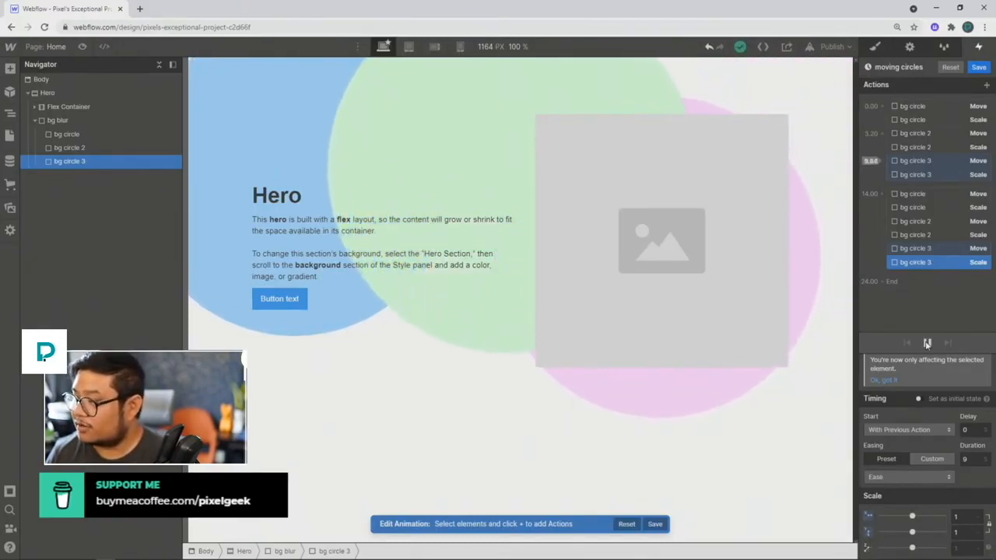
# Save the moving circles animation and turn bg blur's 200 px blur filter back on.
pyautogui.click(978, 67)
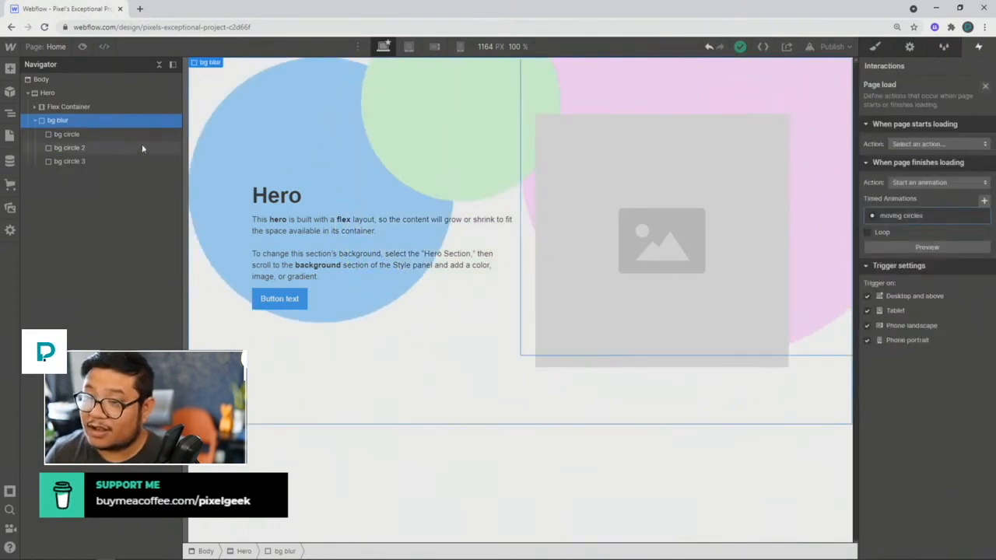
pyautogui.click(875, 47)
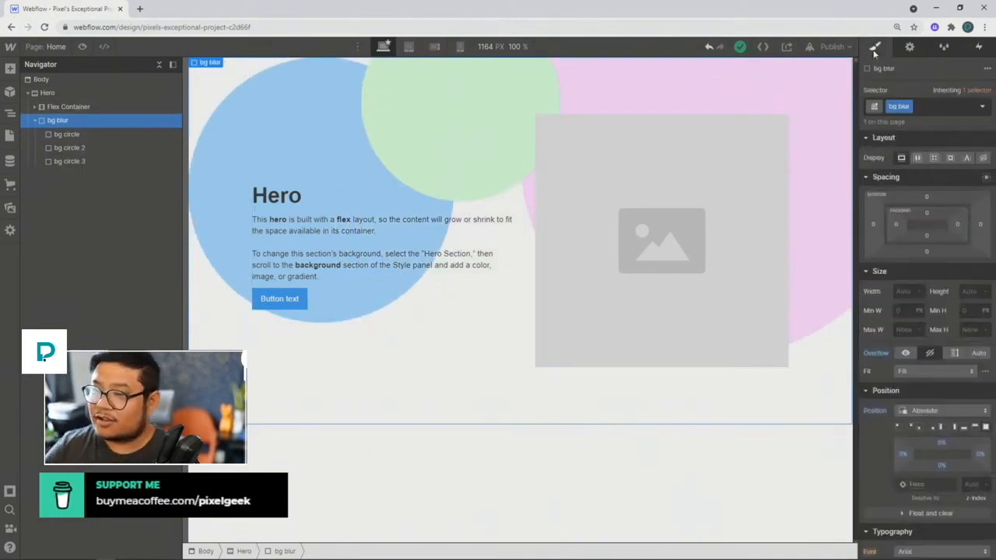
pyautogui.scroll(-5, 932, 346)
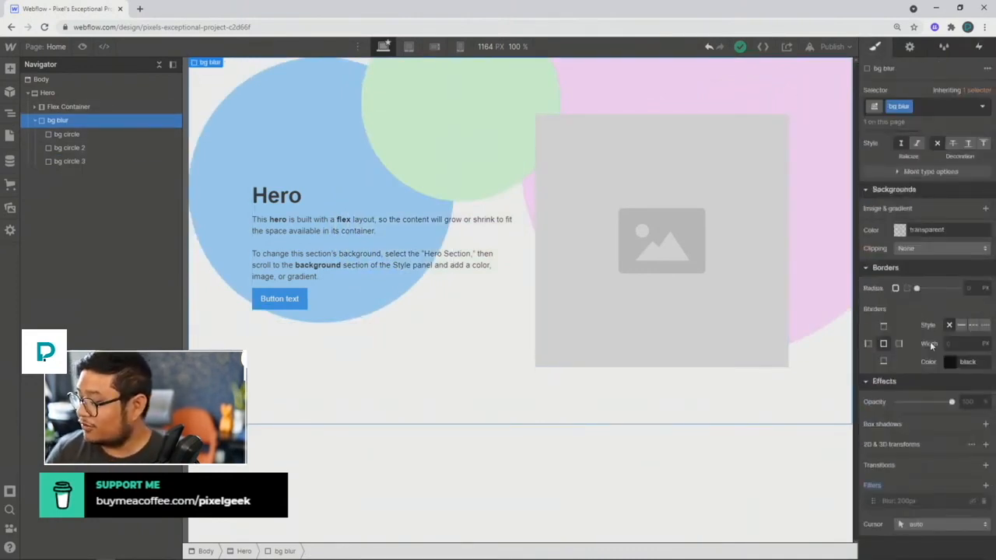
pyautogui.click(972, 502)
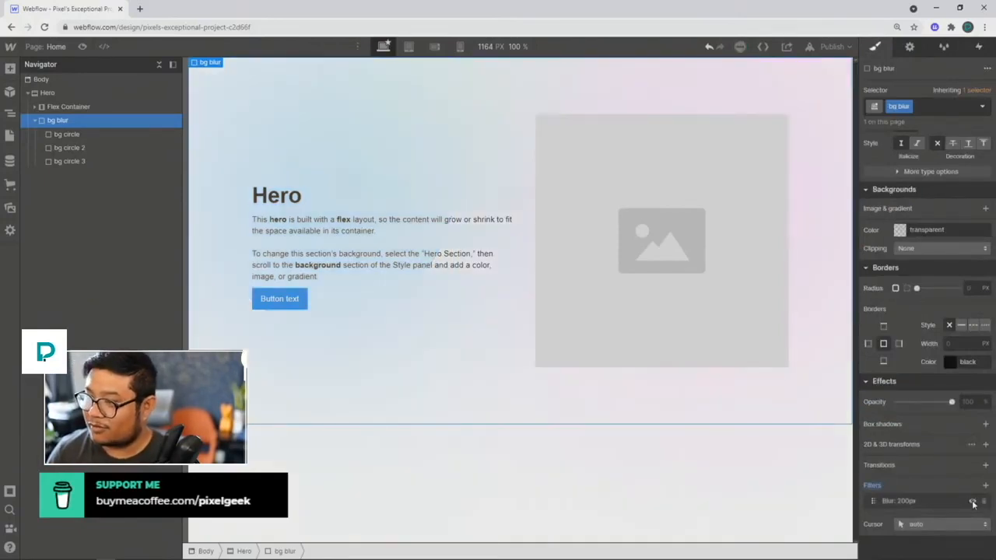
# Publish the site to its webflow.io domain and open the live page in a new browser tab.
pyautogui.click(832, 47)
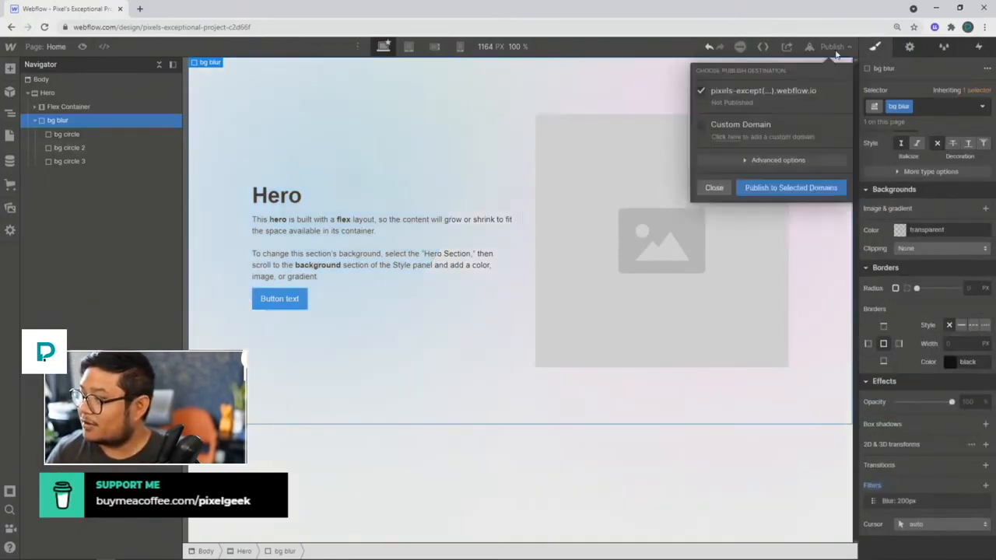
pyautogui.click(785, 190)
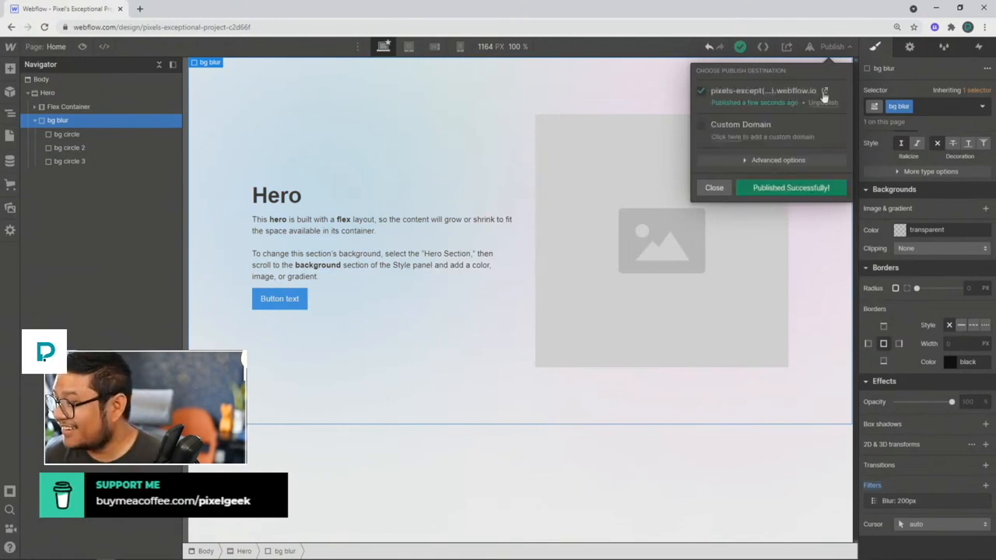
pyautogui.click(825, 92)
pyautogui.click(201, 27)
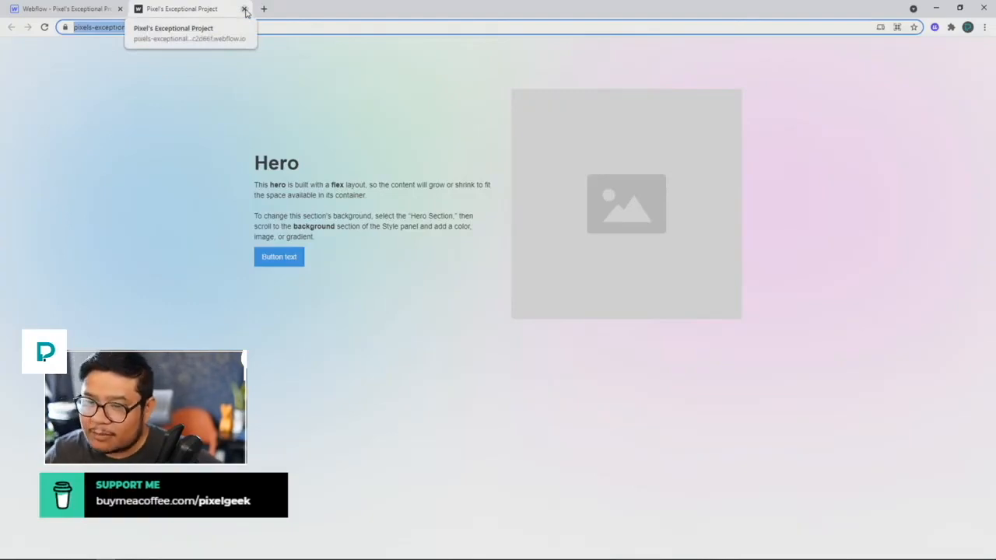
# Return to the Webflow Designer tab and turn on looping for the moving circles animation in the Page load trigger.
pyautogui.click(105, 11)
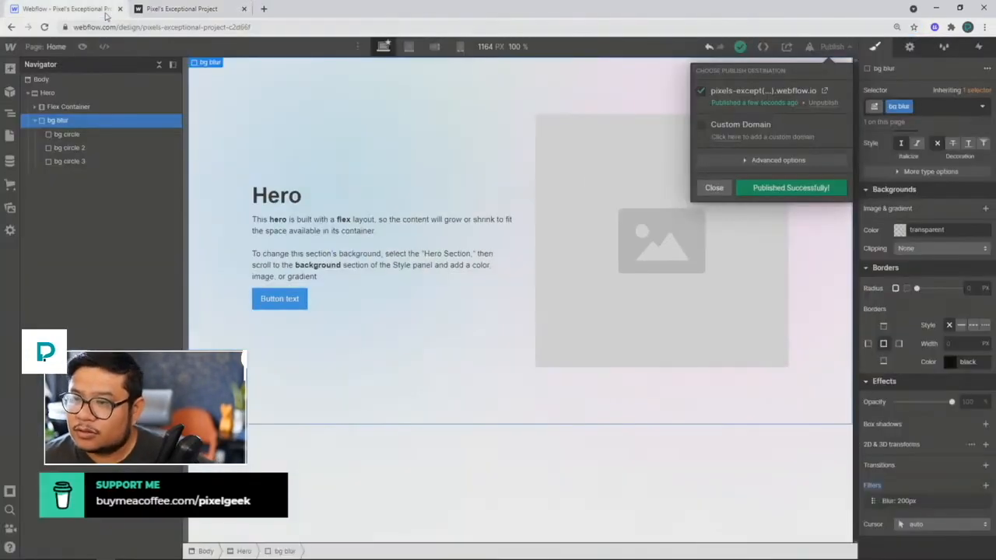
pyautogui.click(980, 48)
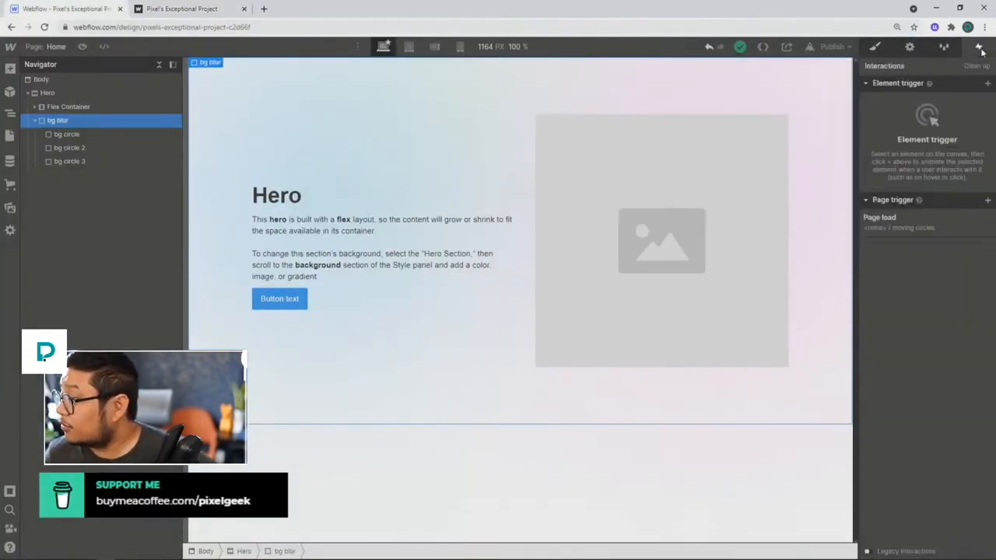
pyautogui.click(928, 220)
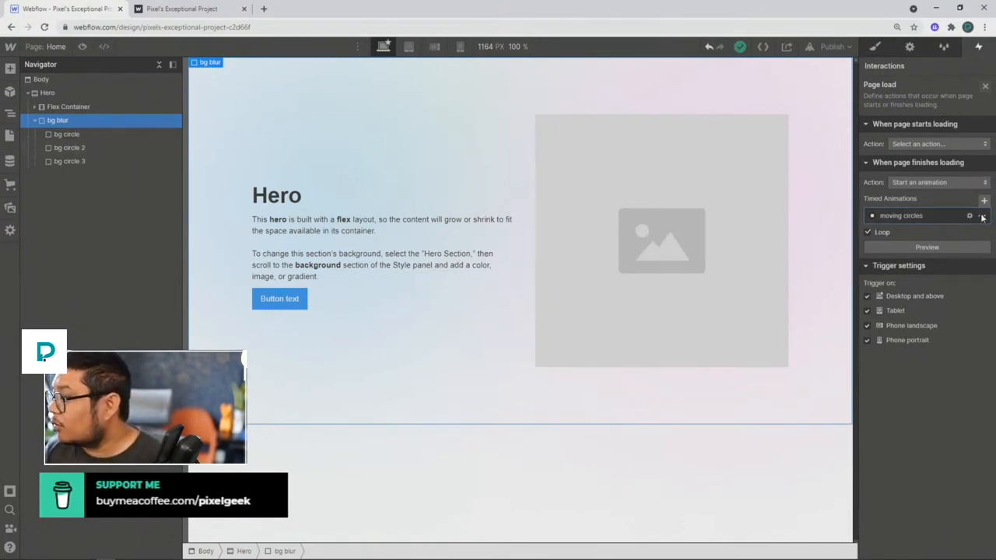
# Leave the Page load settings and delete the Page load trigger from the interactions.
pyautogui.click(985, 86)
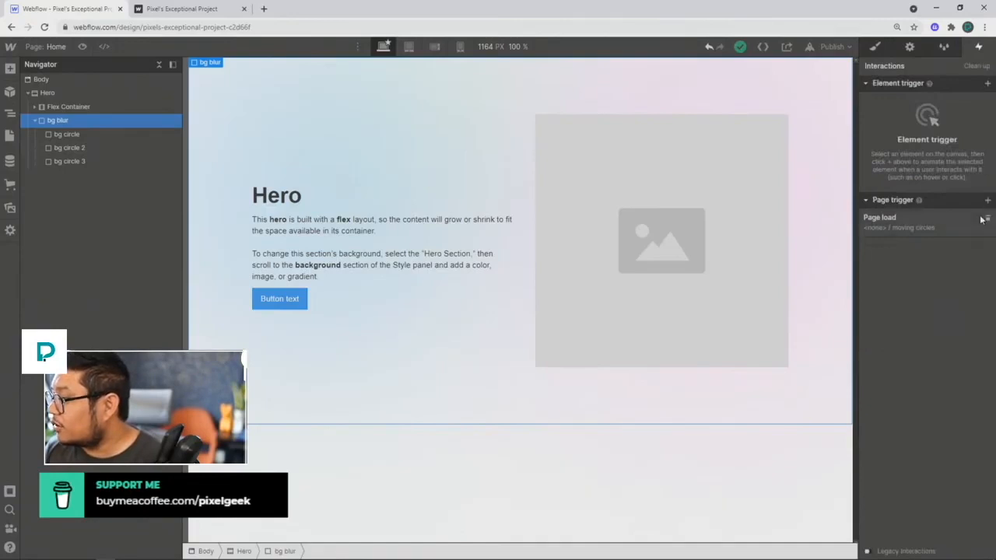
pyautogui.click(985, 221)
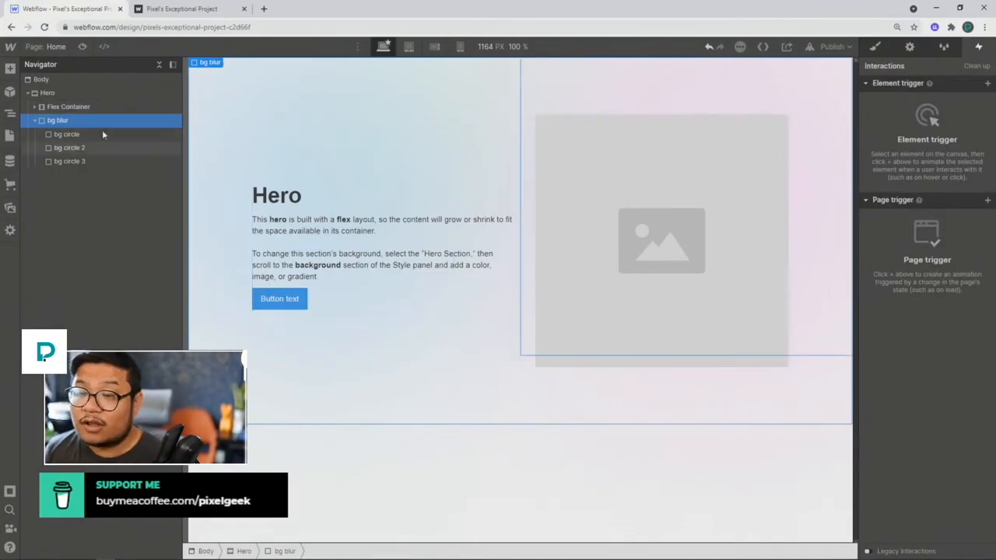
# Add the prebuilt Hero Overlay layout as the first section in Body, above the Hero section.
pyautogui.click(10, 69)
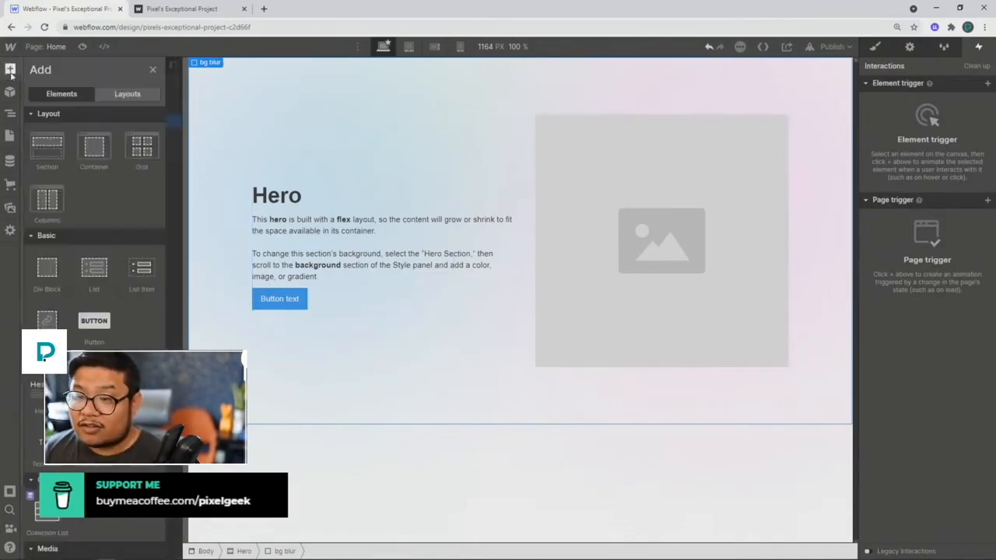
pyautogui.click(123, 95)
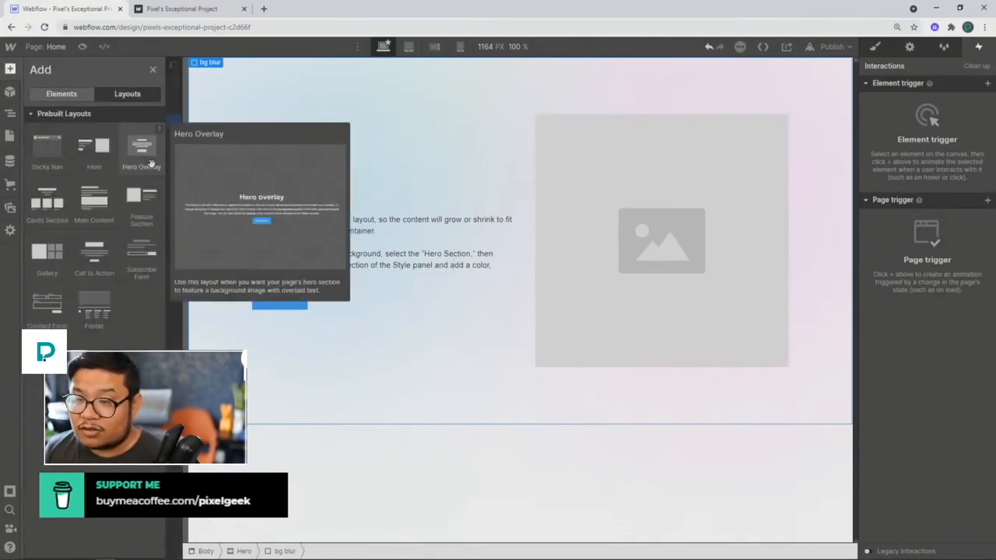
pyautogui.moveTo(141, 148); pyautogui.dragTo(90, 92)
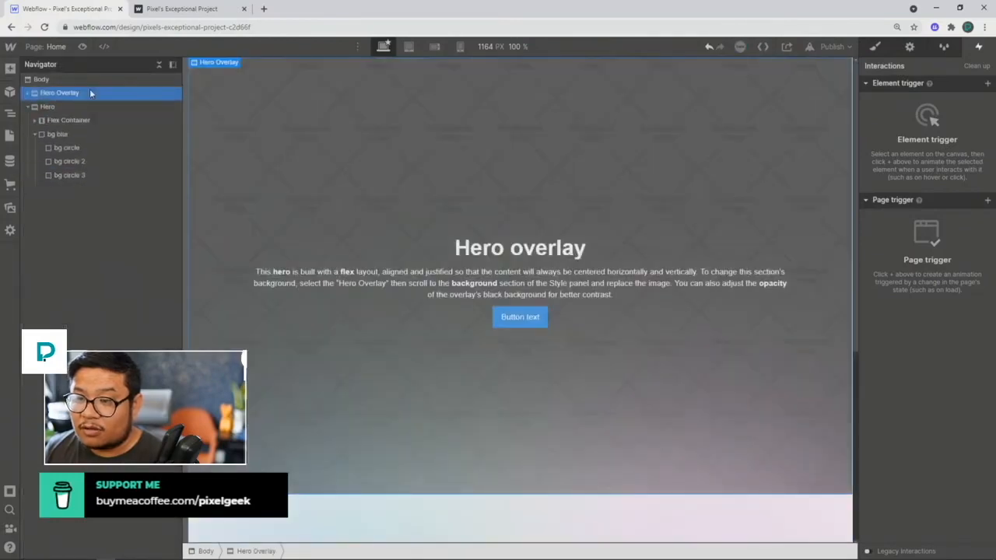
# Insert the prebuilt Cards Section layout between the Hero Overlay and Hero sections.
pyautogui.click(10, 68)
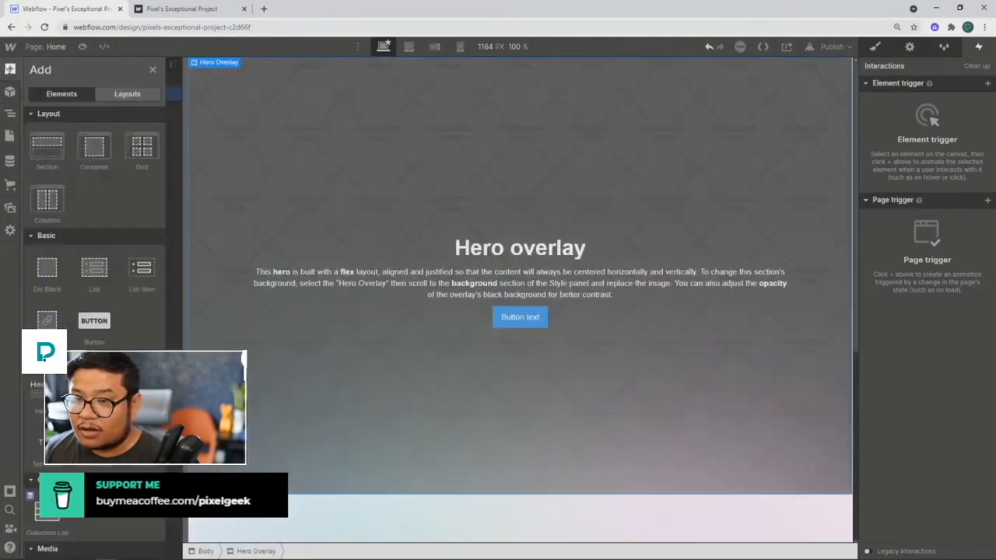
pyautogui.click(127, 94)
pyautogui.moveTo(46, 201); pyautogui.dragTo(84, 107)
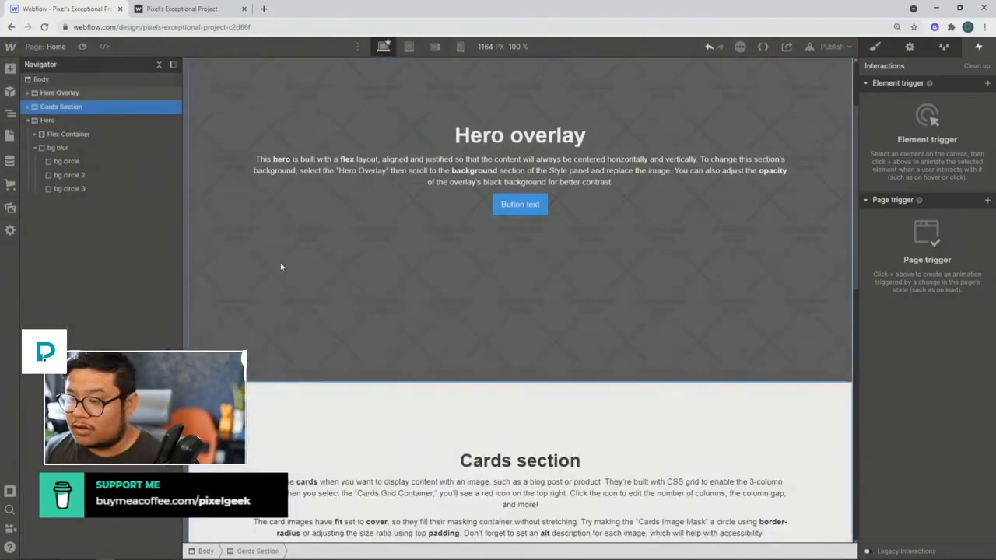
pyautogui.scroll(-10, 282, 264)
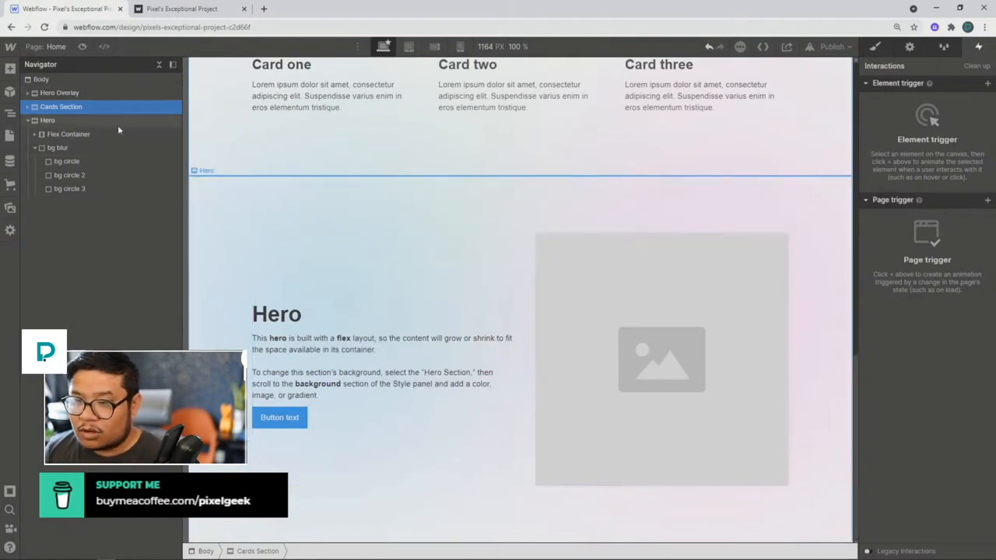
# Add the prebuilt Call to Action layout as the last section in Body, below the Hero section.
pyautogui.click(11, 69)
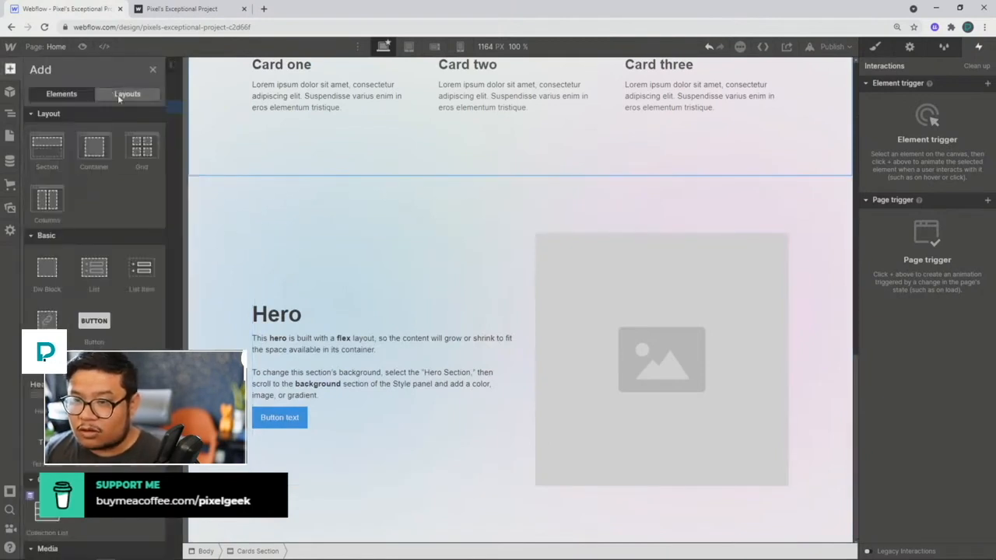
pyautogui.click(118, 96)
pyautogui.moveTo(98, 257); pyautogui.dragTo(69, 203)
pyautogui.click(11, 69)
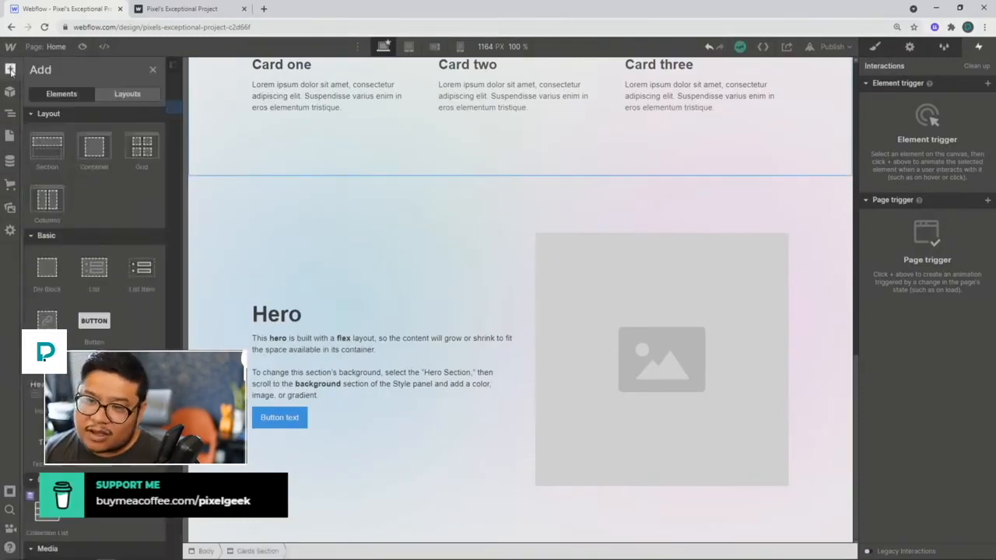
pyautogui.click(118, 96)
pyautogui.moveTo(91, 273)
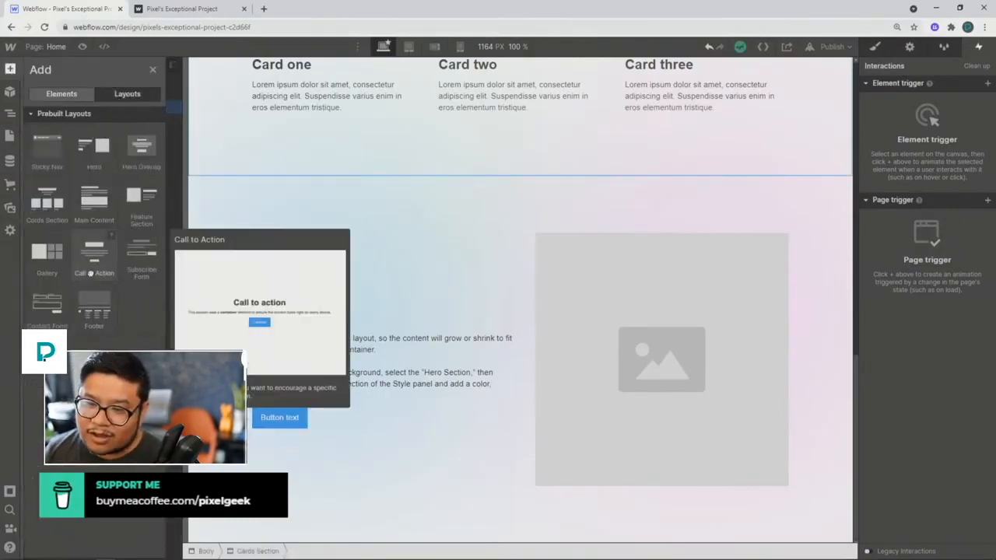
pyautogui.moveTo(91, 273); pyautogui.dragTo(53, 117)
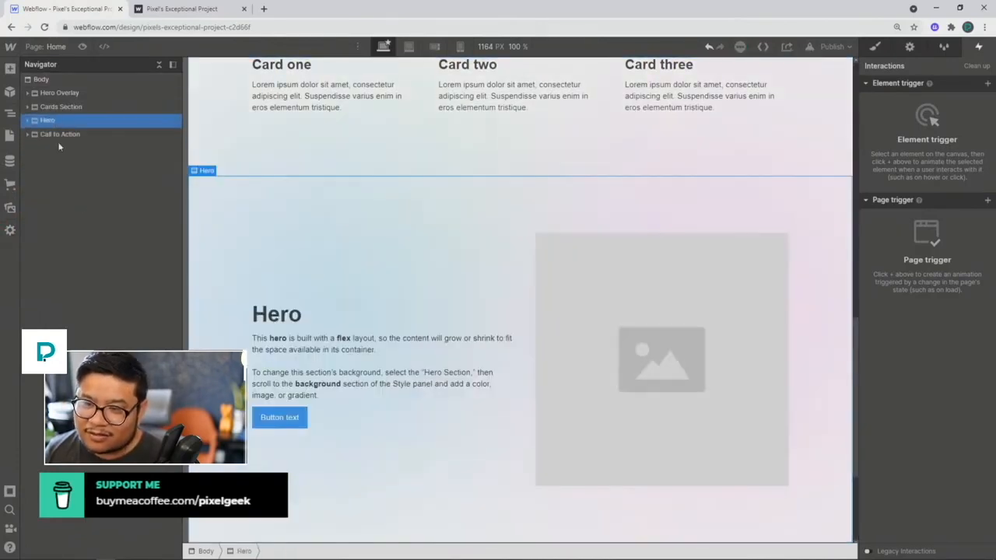
# Look over the stacked sections on the canvas, examining how the blurred circle background meets the Hero section's edges.
pyautogui.scroll(-1, 312, 261)
pyautogui.scroll(-2, 313, 261)
pyautogui.scroll(10, 311, 260)
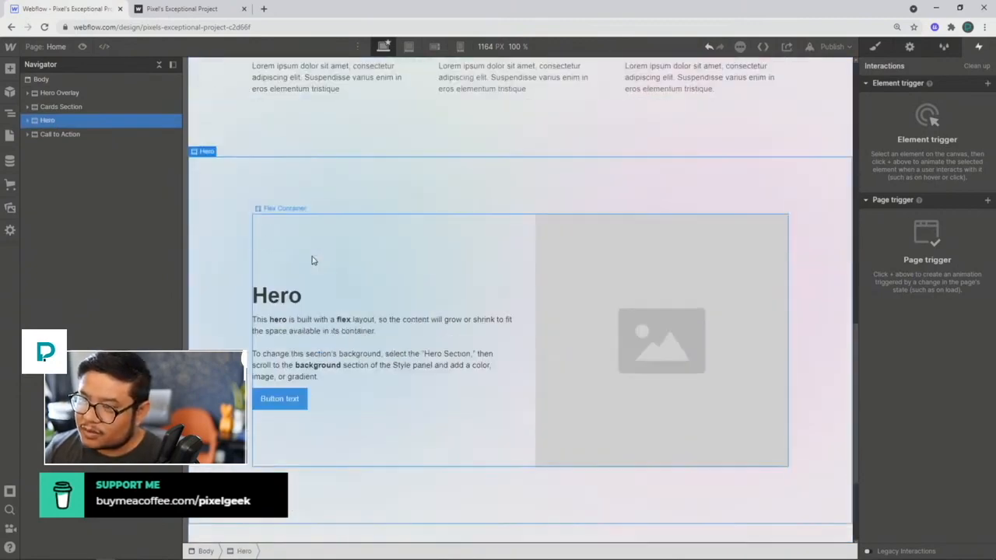
pyautogui.scroll(-8, 313, 285)
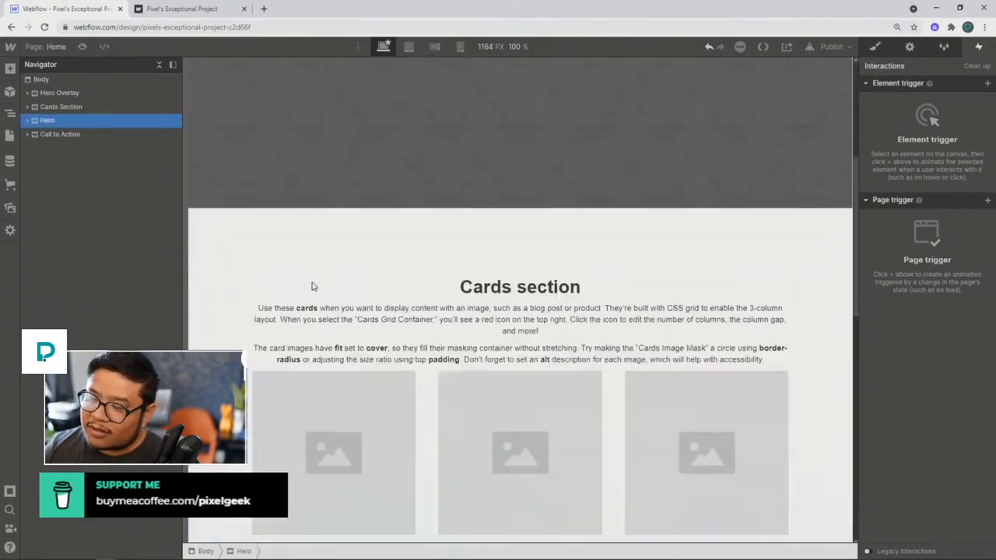
pyautogui.scroll(-3, 312, 286)
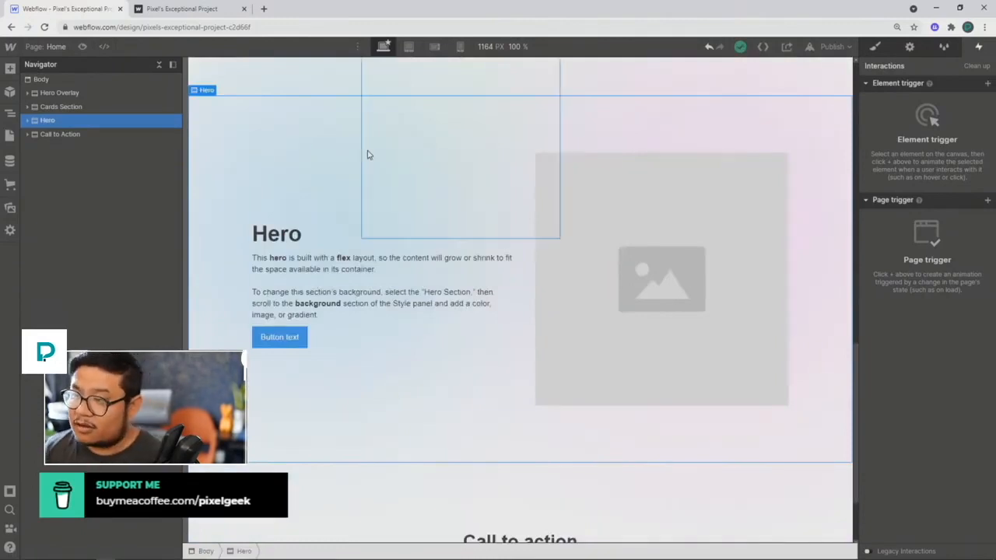
pyautogui.scroll(3, 367, 153)
pyautogui.scroll(-1, 369, 154)
pyautogui.scroll(-1, 369, 153)
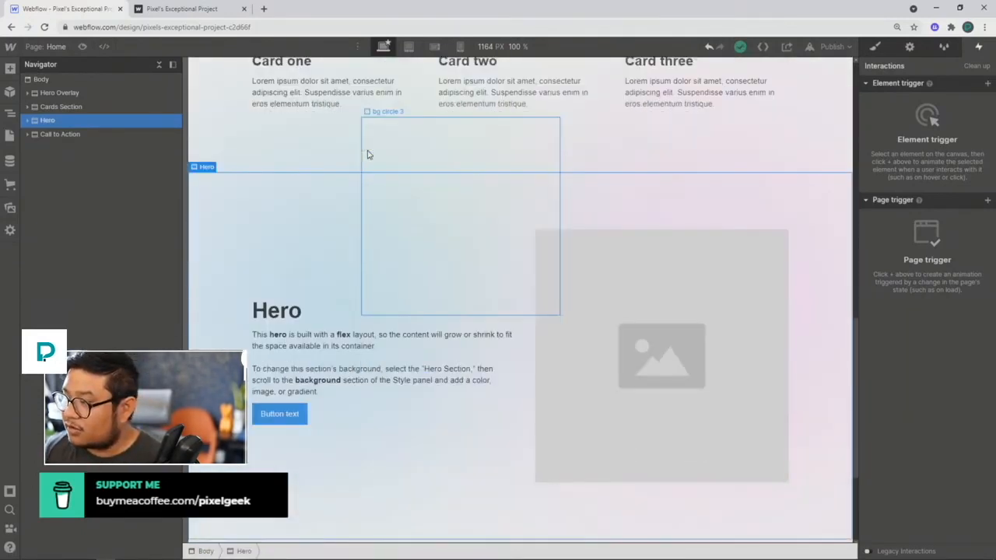
# Set the Hero section's overflow to hidden, comparing the page with the setting reset before applying it again.
pyautogui.click(875, 47)
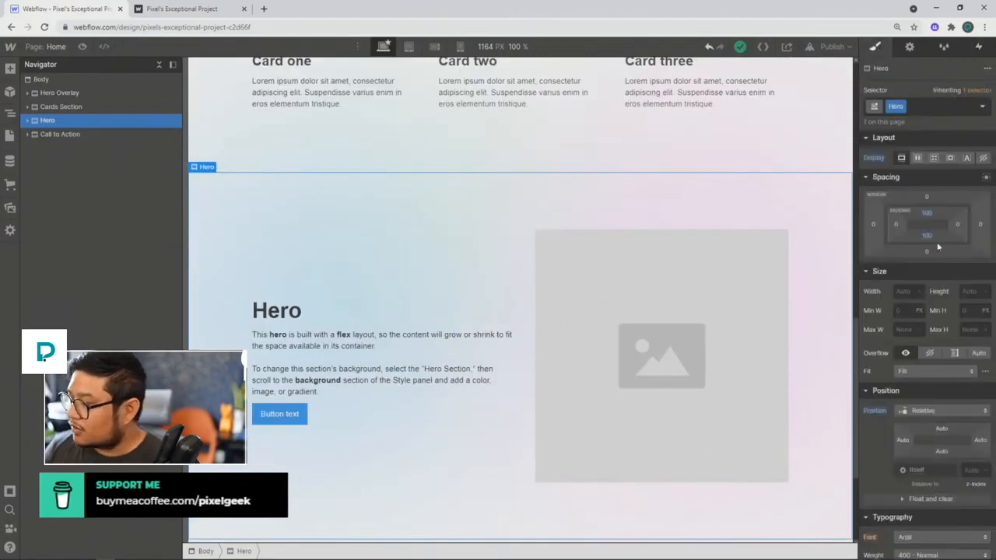
pyautogui.click(930, 354)
pyautogui.scroll(2, 545, 244)
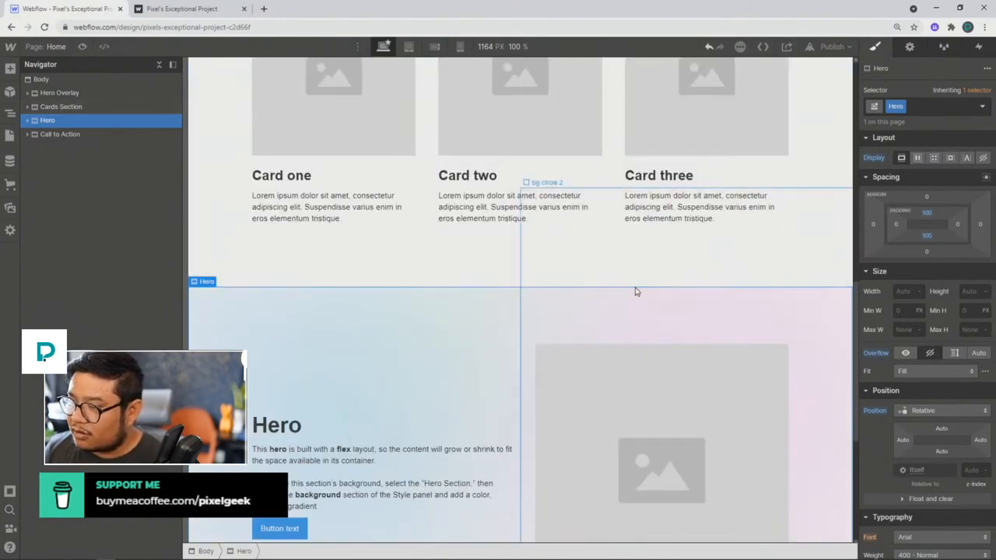
pyautogui.keyDown('alt'); pyautogui.click(871, 357); pyautogui.keyUp('alt')
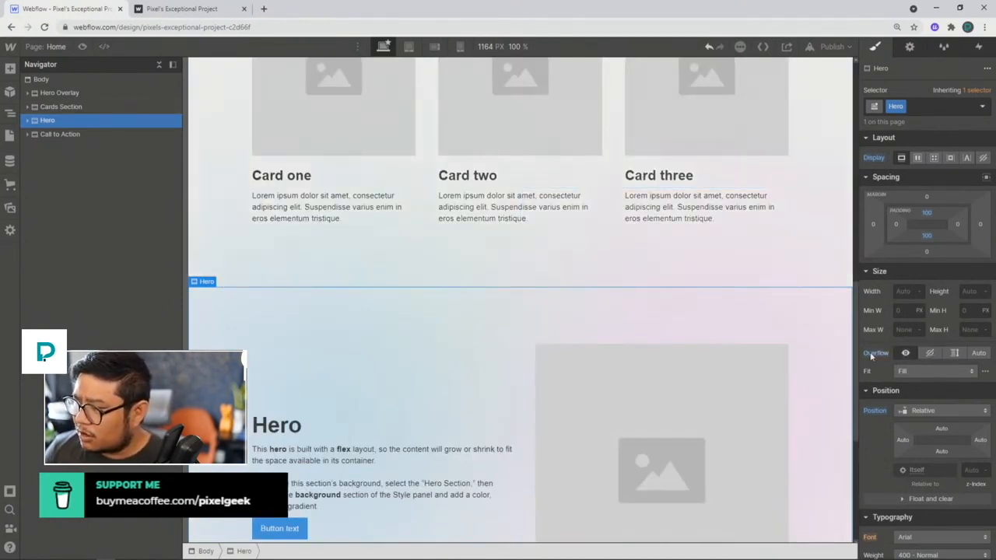
pyautogui.click(932, 354)
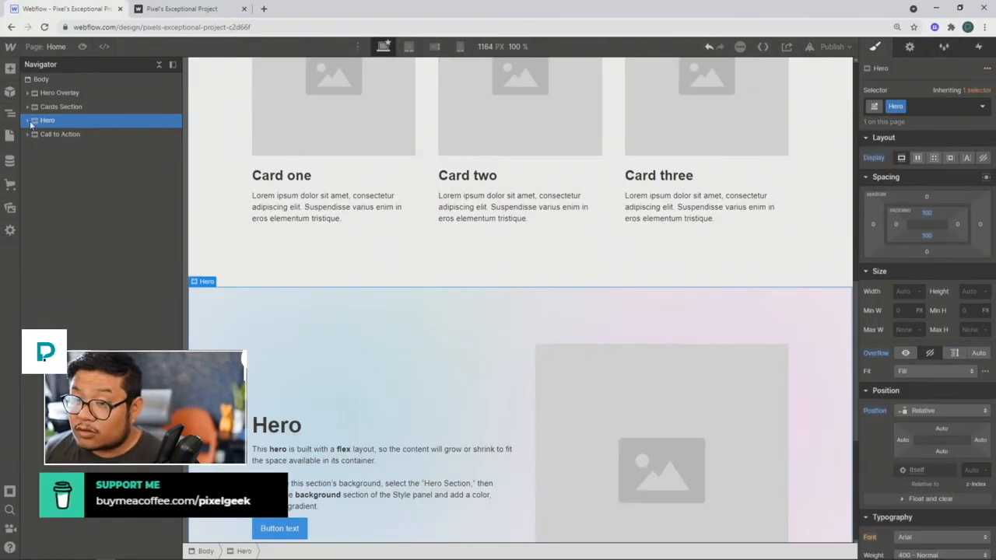
# Add a Scroll into view element trigger to the Hero section.
pyautogui.click(28, 121)
pyautogui.click(58, 148)
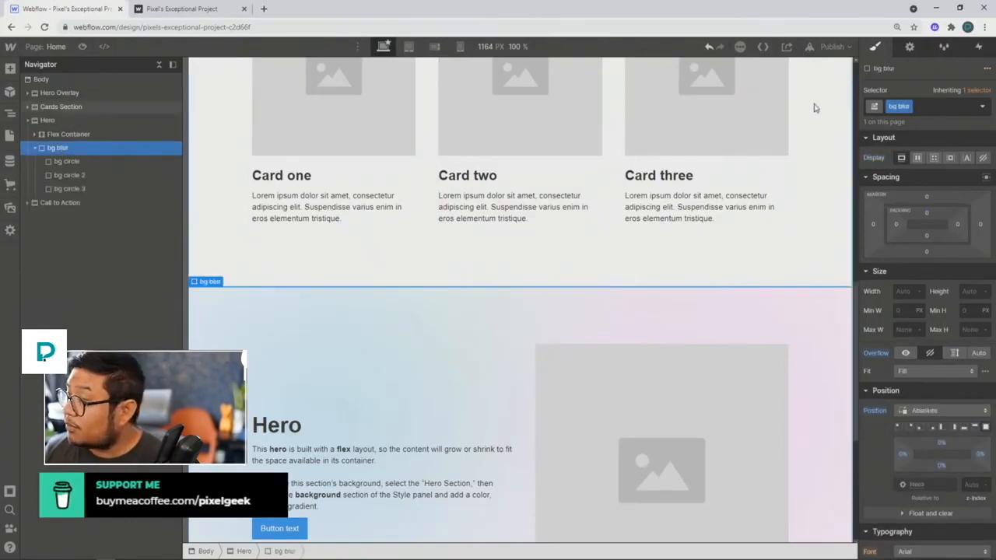
pyautogui.click(978, 48)
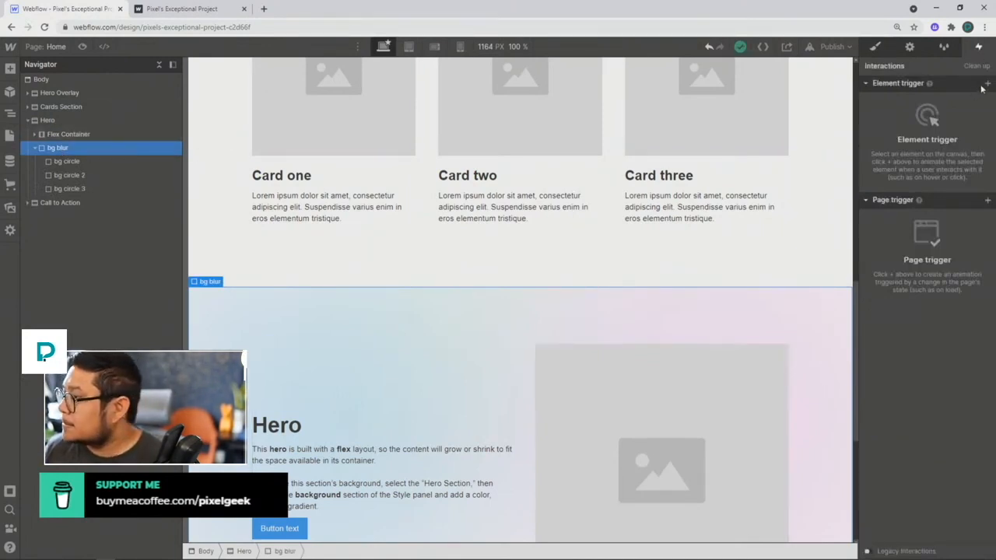
pyautogui.click(75, 122)
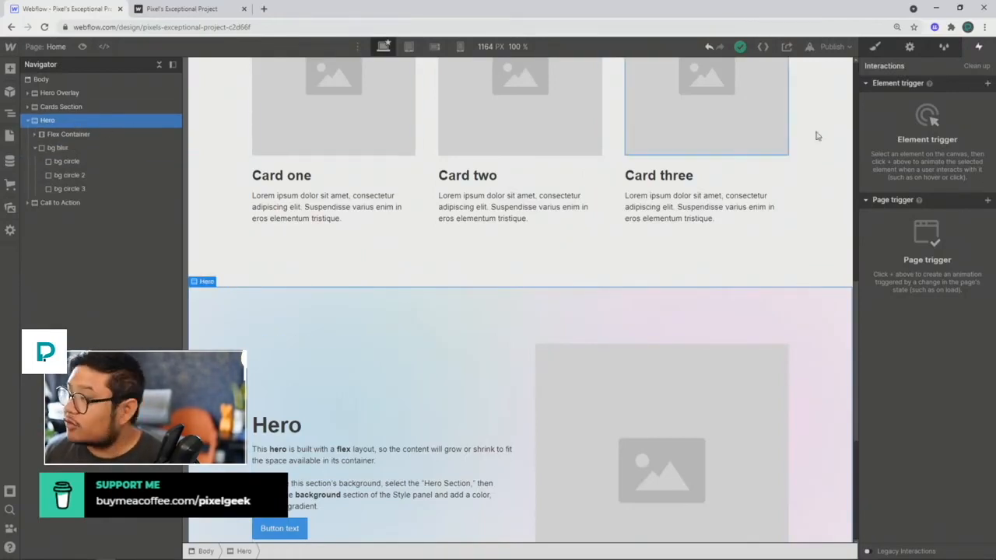
pyautogui.click(986, 84)
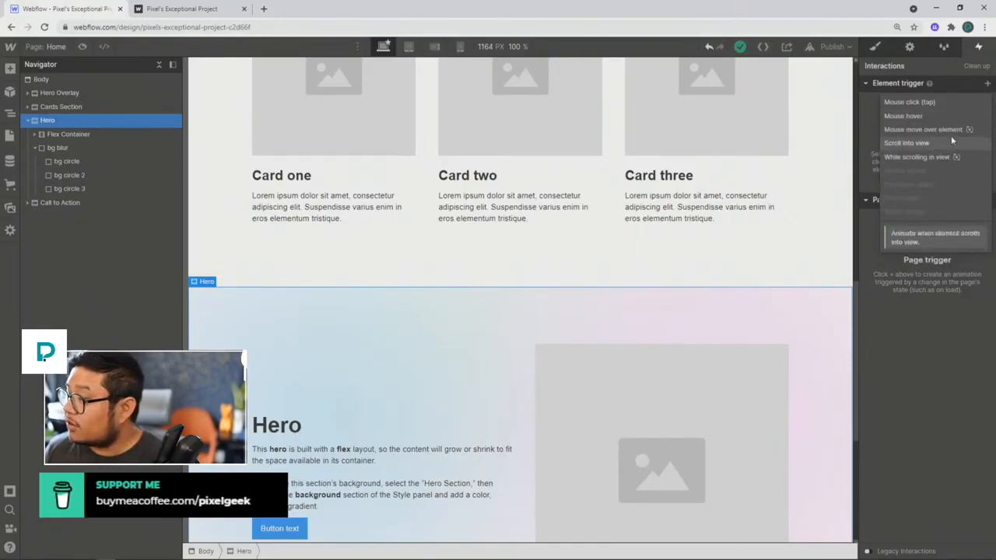
pyautogui.click(951, 140)
# Make the Hero start the moving circles animation when scrolled into view, with an offset of 20%.
pyautogui.click(927, 144)
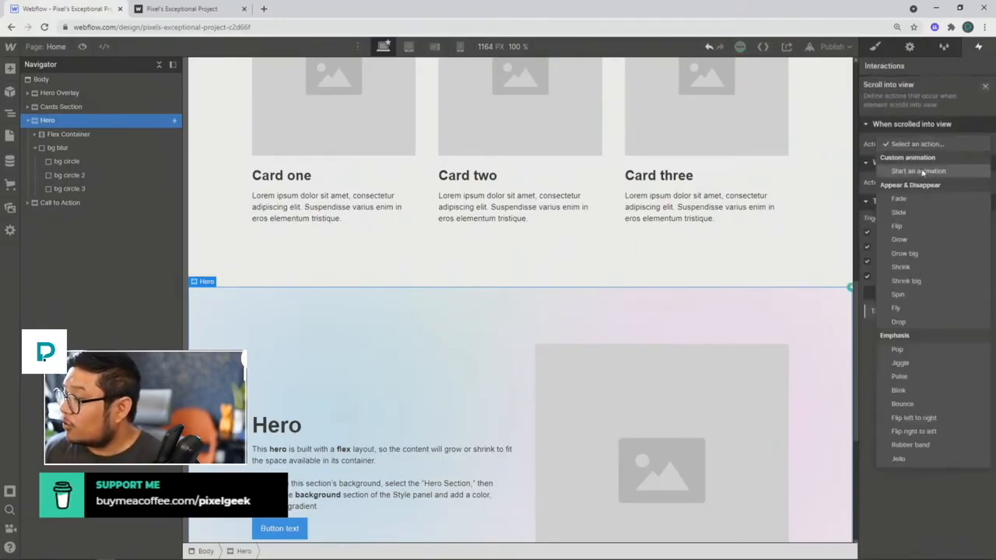
pyautogui.click(922, 172)
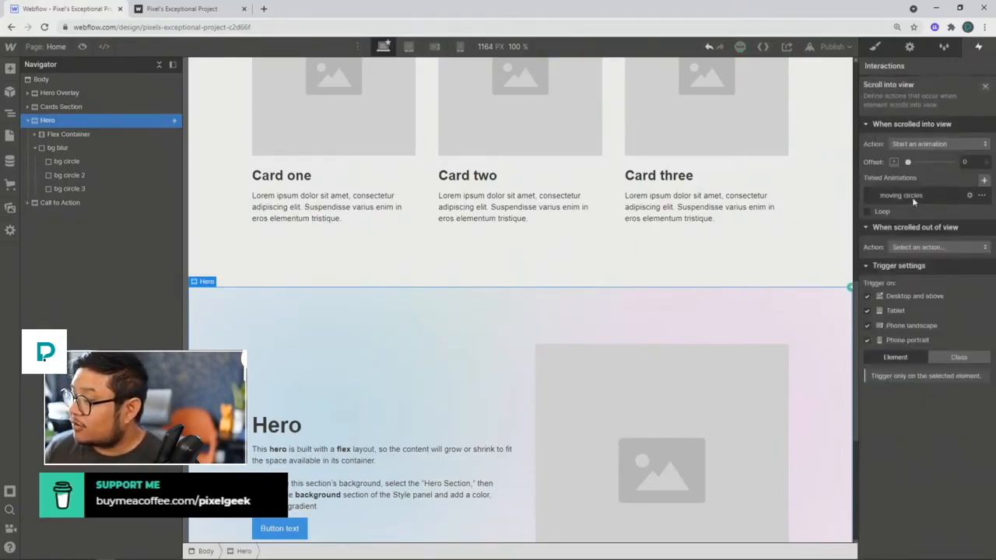
pyautogui.click(906, 196)
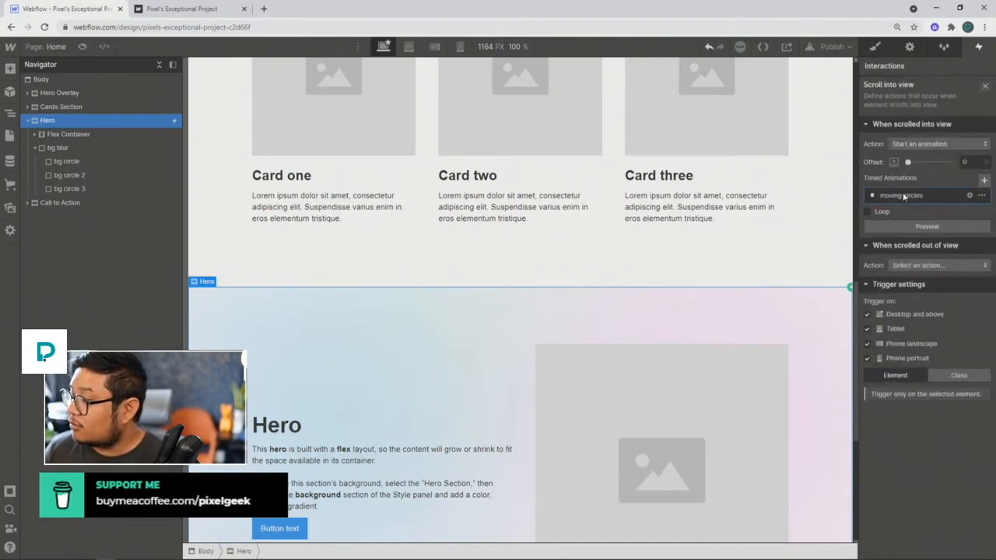
pyautogui.click(972, 160)
pyautogui.write('20')
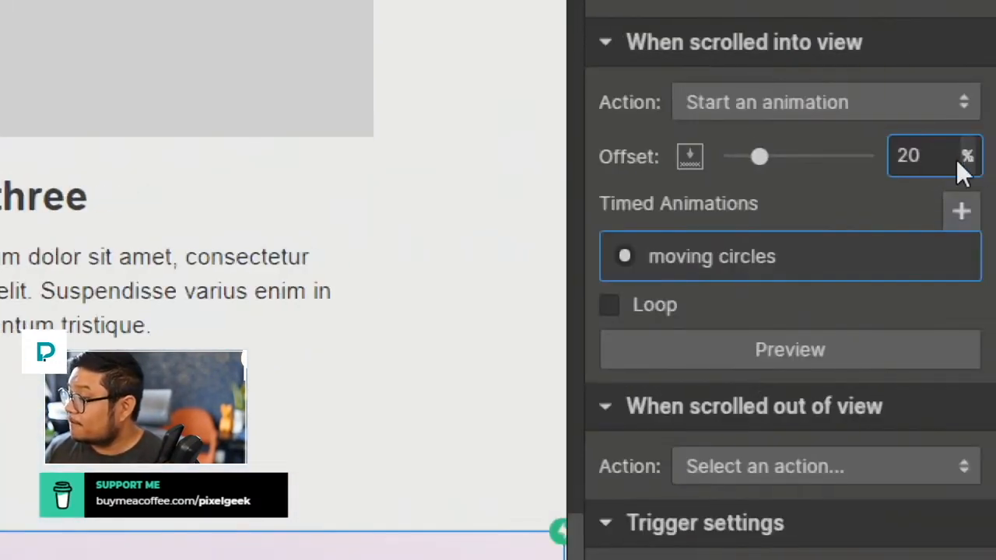
pyautogui.moveTo(710, 252)
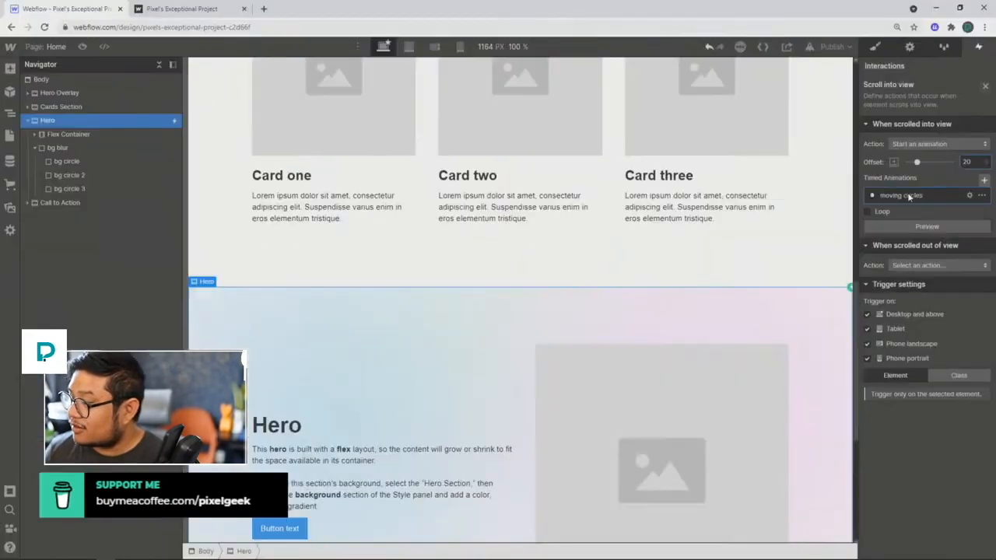
# Preview the page from the Hero Overlay down to the Hero to check the scroll-triggered circles, and leave the preview.
pyautogui.scroll(8, 600, 178)
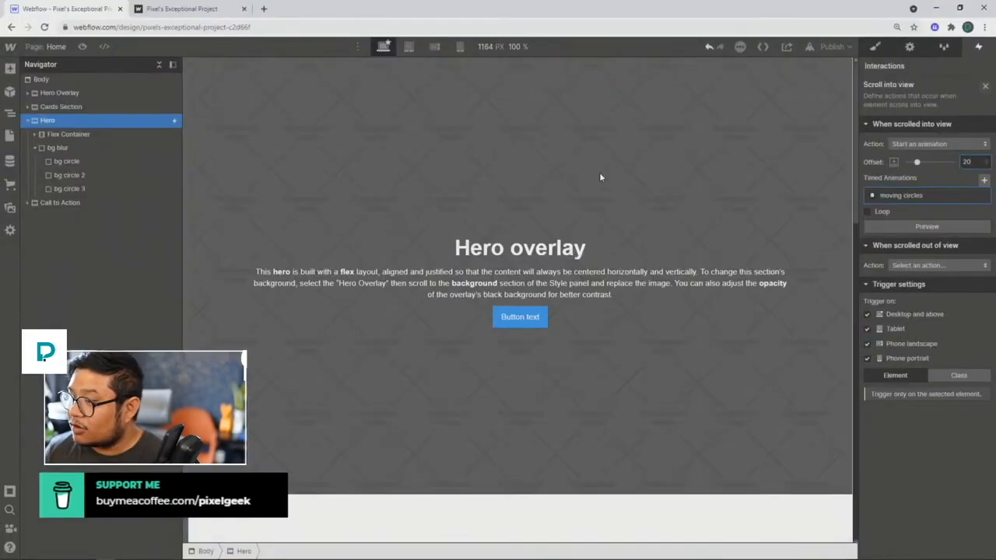
pyautogui.click(81, 46)
pyautogui.scroll(-6, 791, 234)
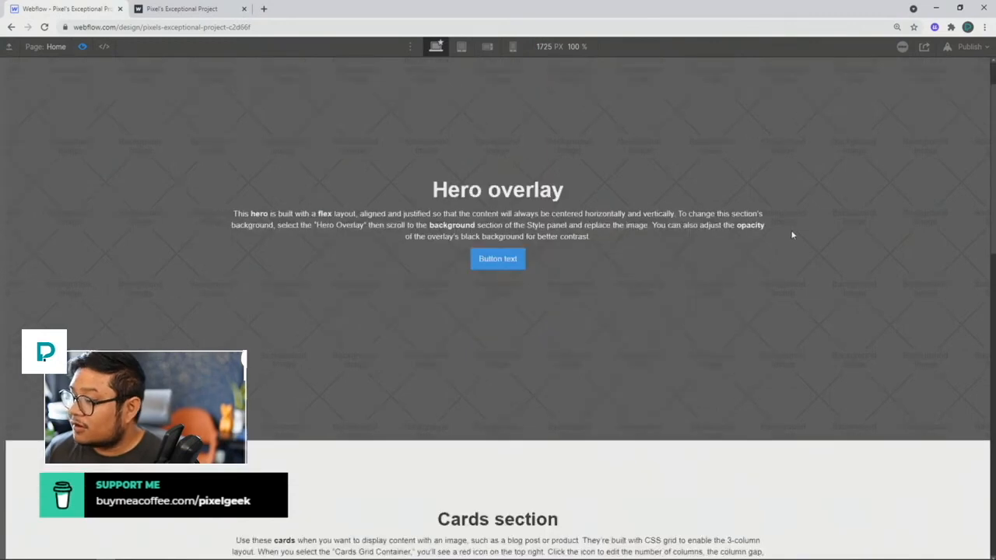
pyautogui.scroll(-4, 792, 237)
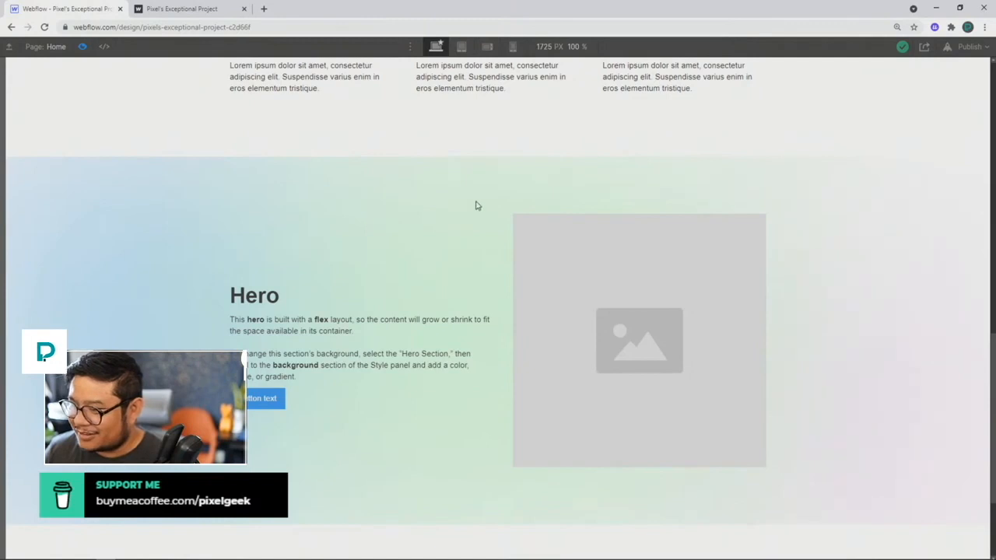
pyautogui.click(81, 47)
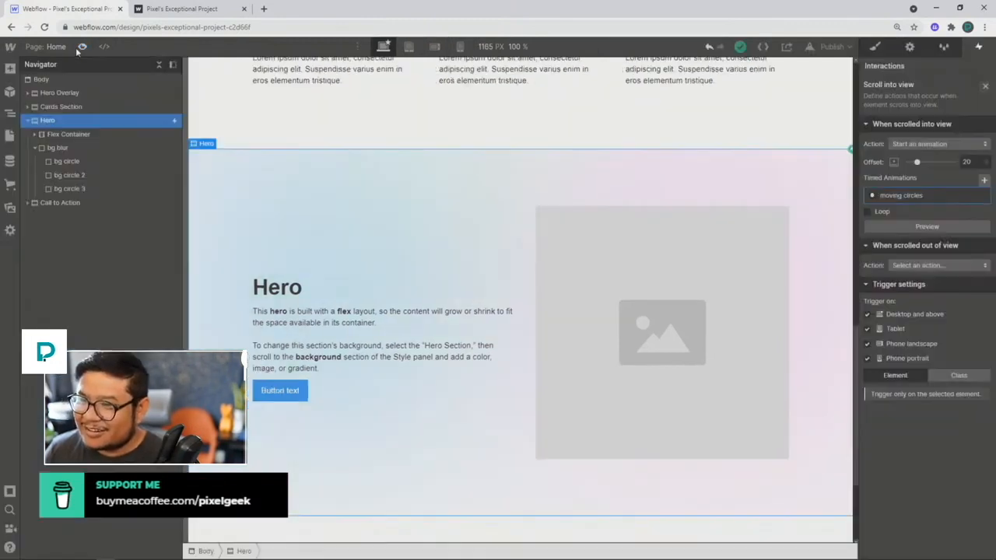